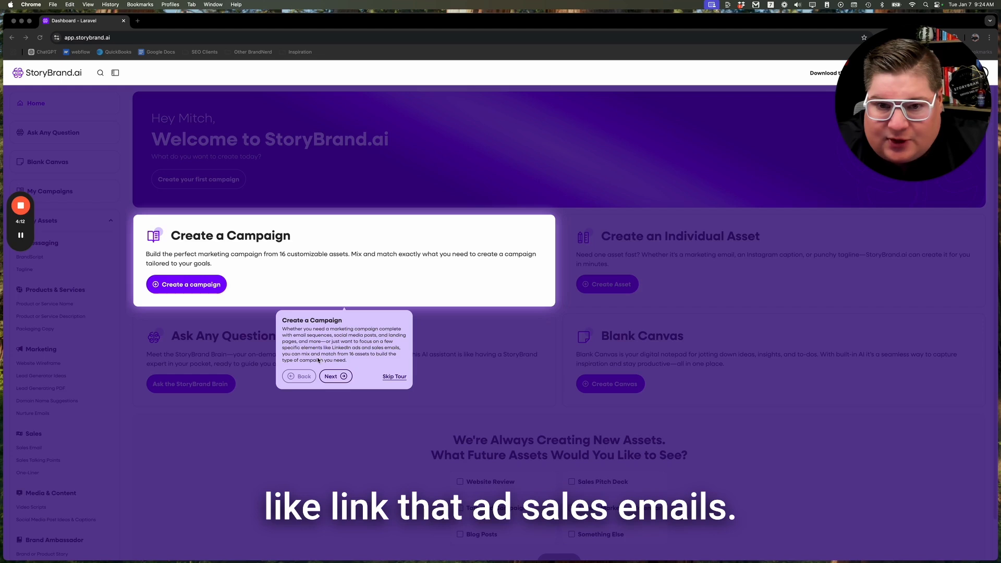
Go through the welcome tour from Create a Campaign to Side Navigation and finish it.
left_click(348, 377)
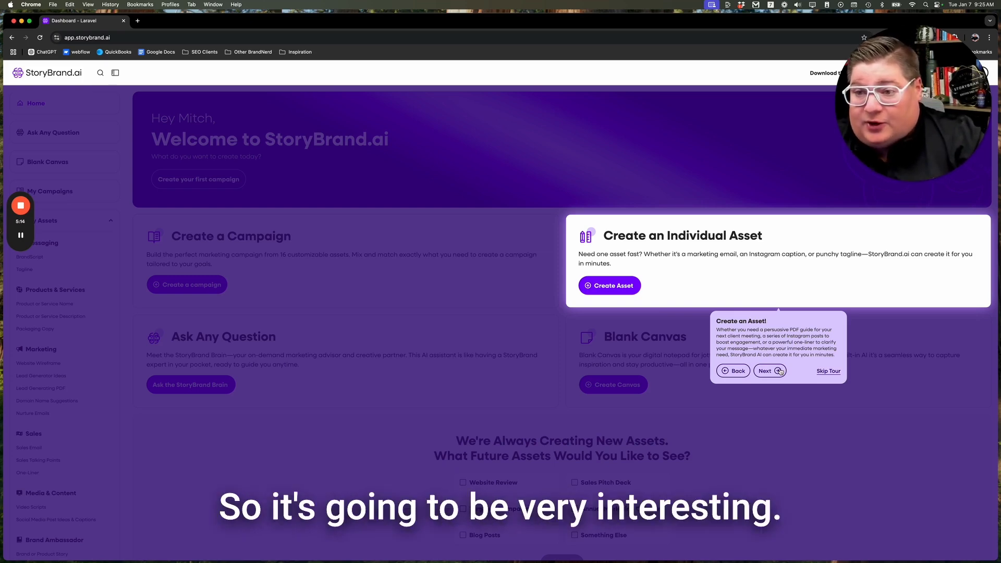
left_click(778, 371)
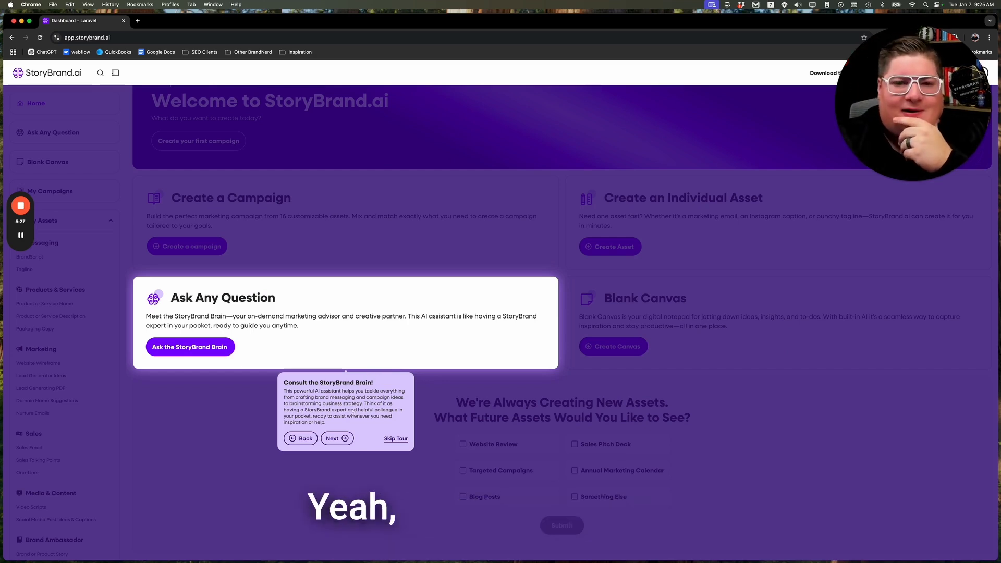
left_click(334, 439)
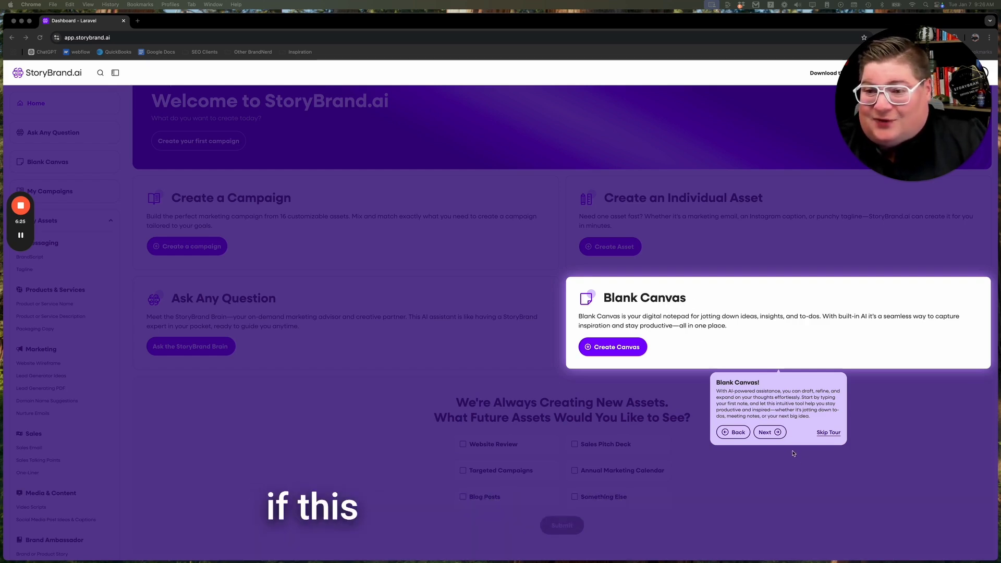
left_click(775, 434)
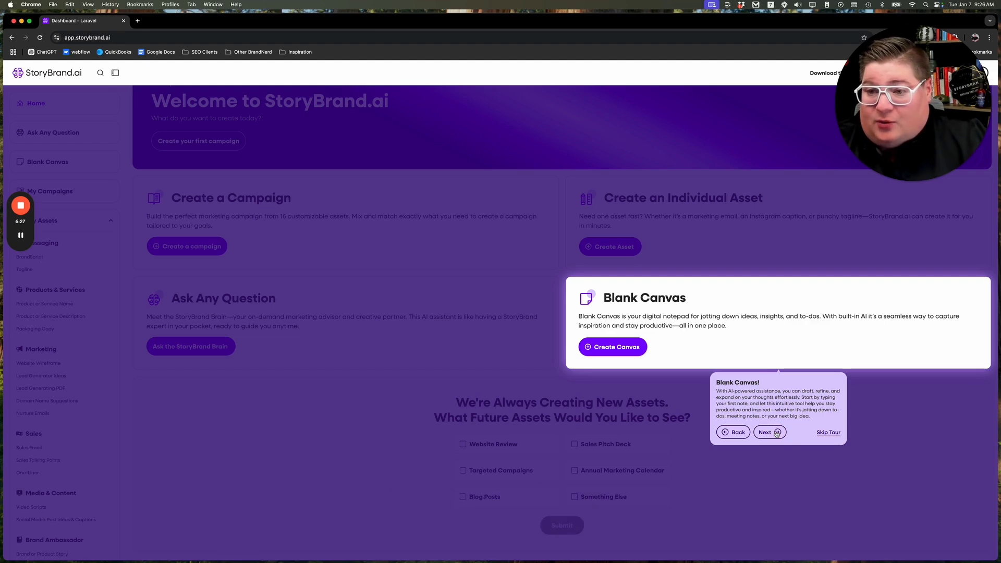
left_click(776, 433)
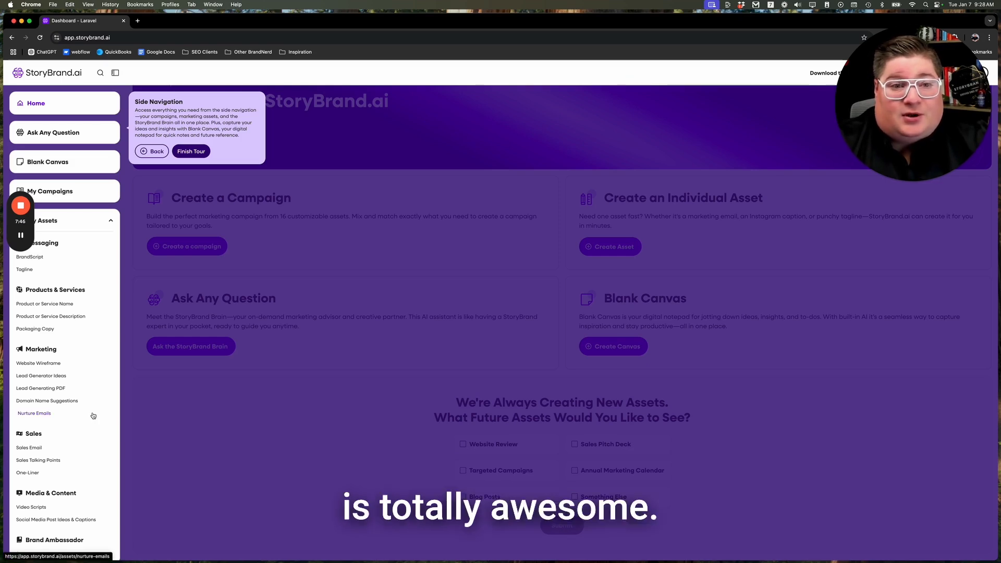
left_click(191, 152)
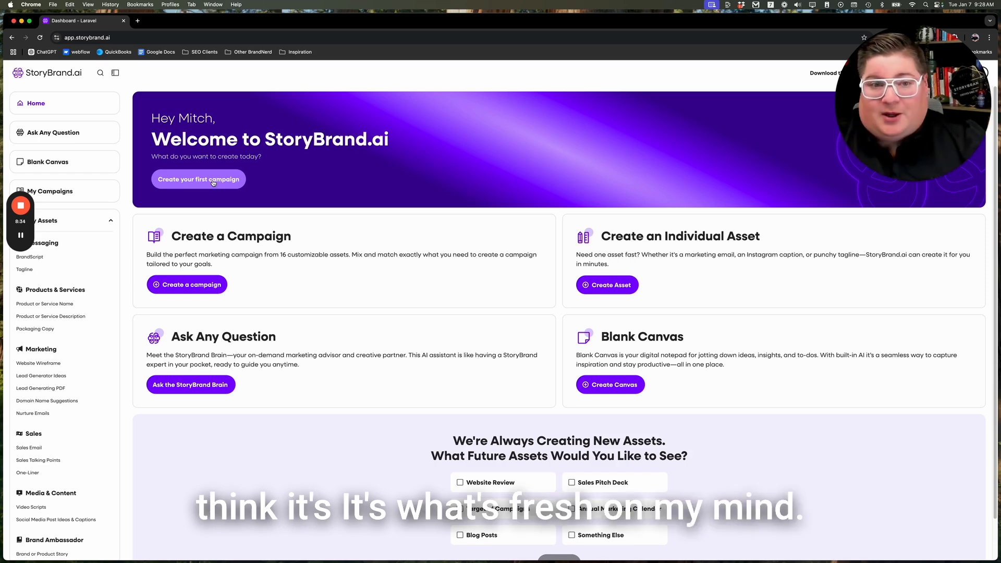
Start the first campaign and submit BrandNerd as the company name.
left_click(213, 182)
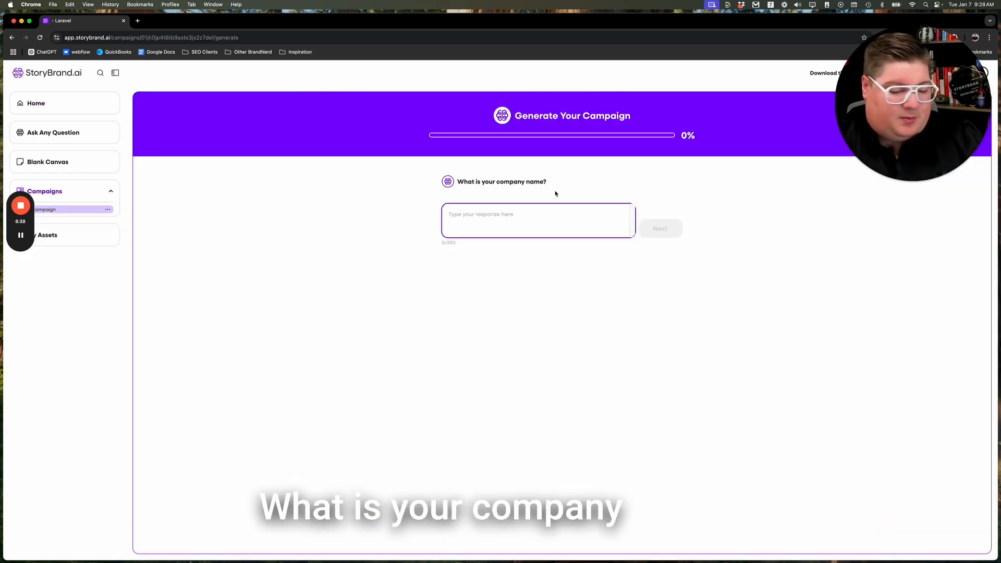
type("BrandNerd")
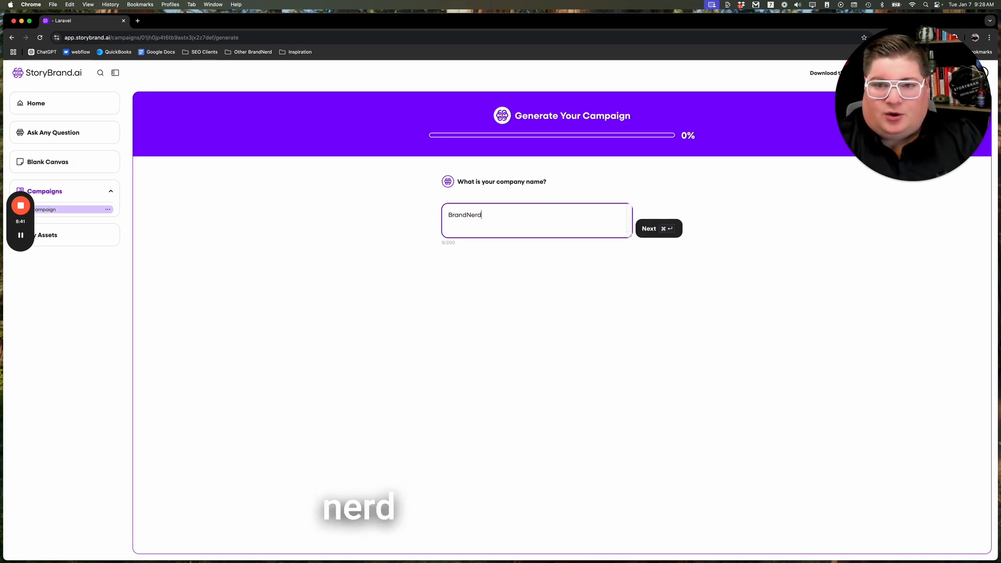
key("Return")
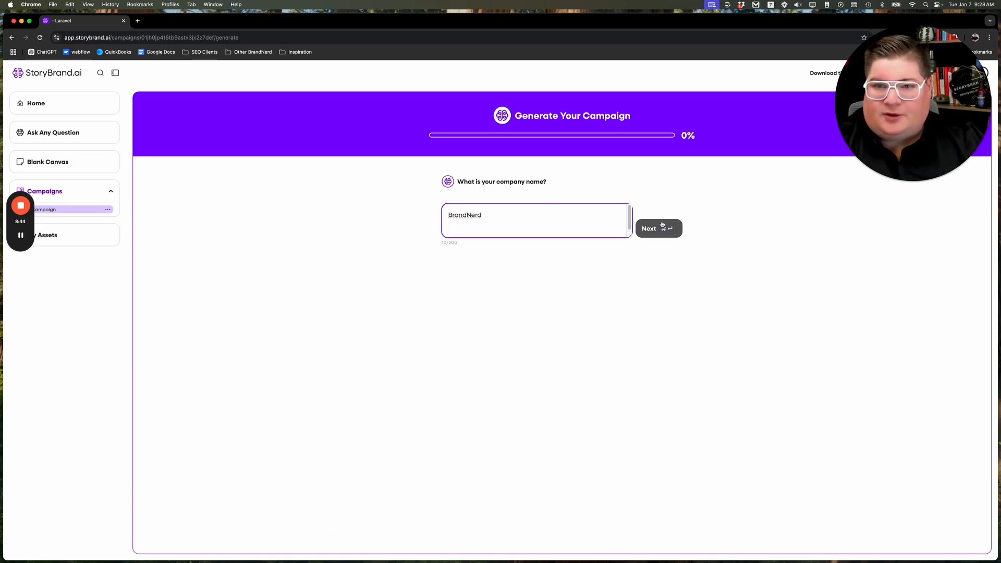
key("BackSpace")
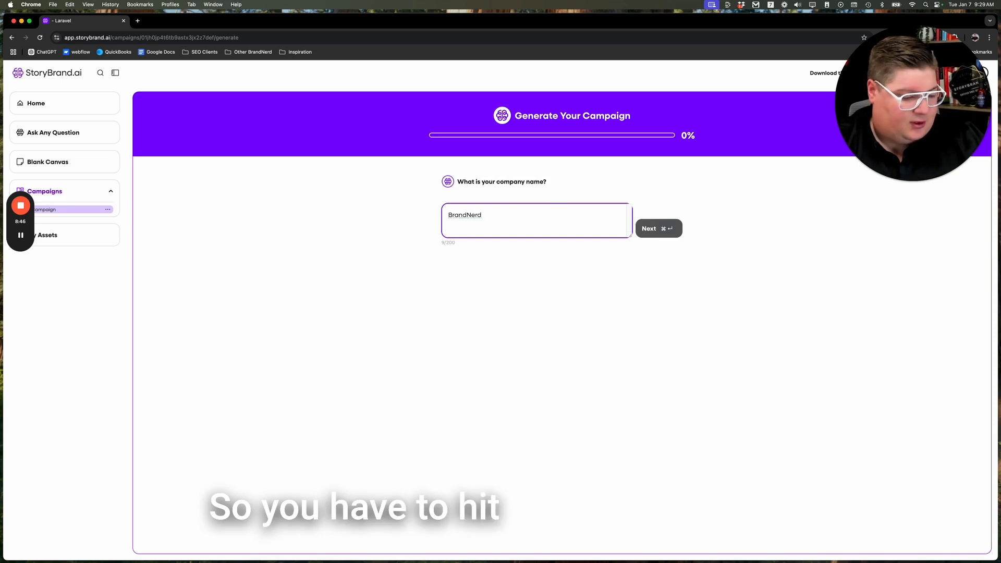
key("super+Return")
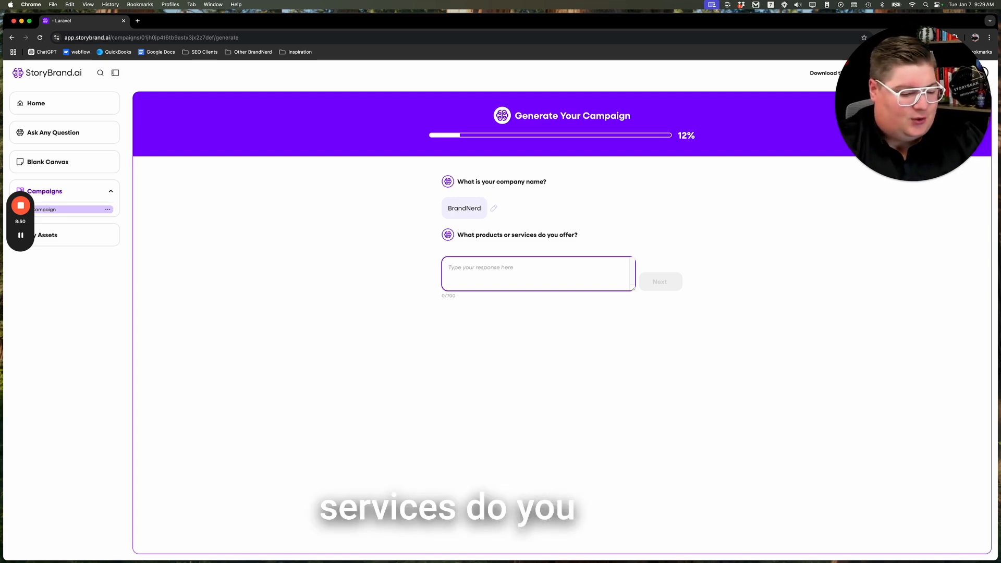
Begin the services answer with "I am a StoryBrand Certified Coach. I help companies create a clear message and grow their business with web development,".
type("I am a")
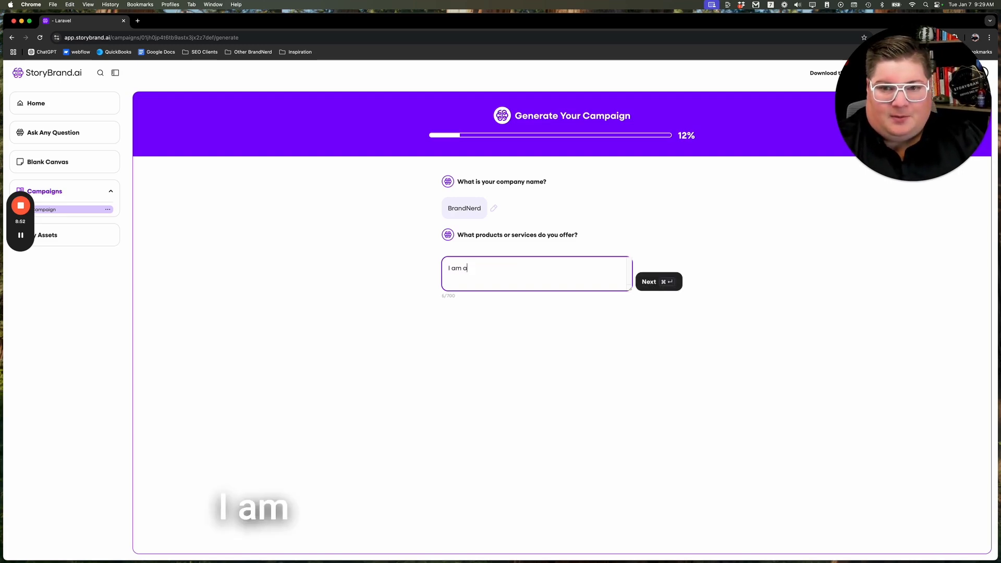
type(" StoryBr")
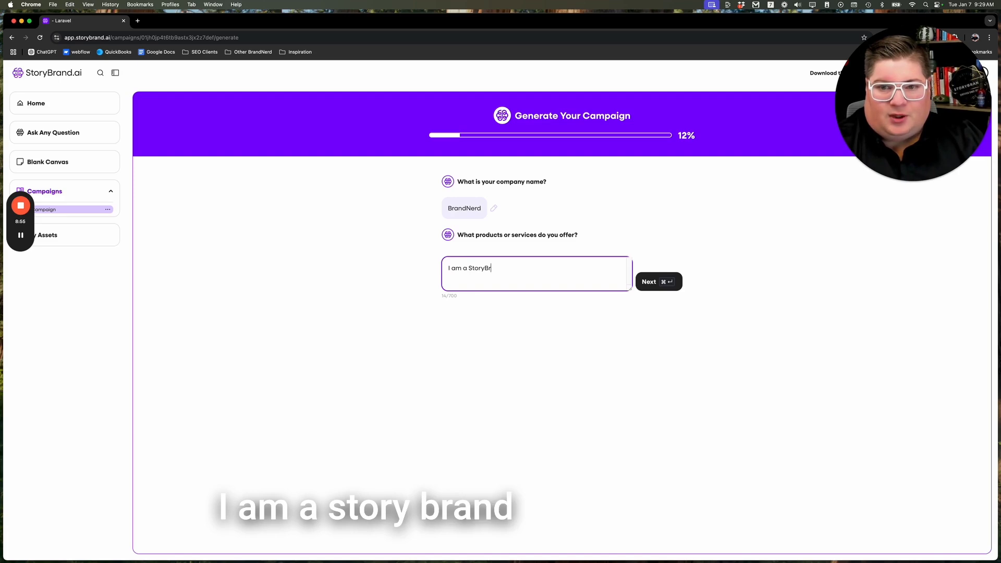
type("and Certified C")
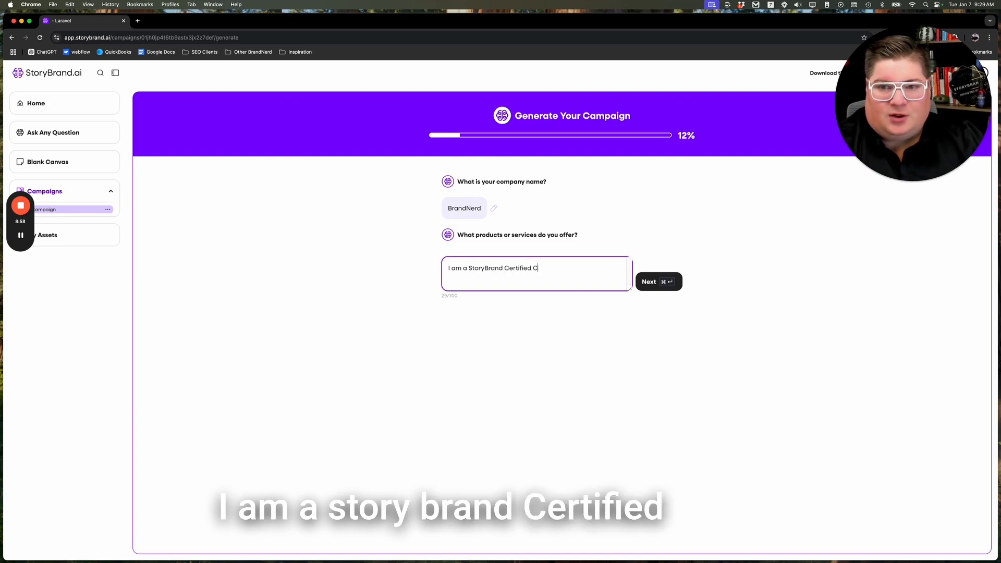
type("oach. I")
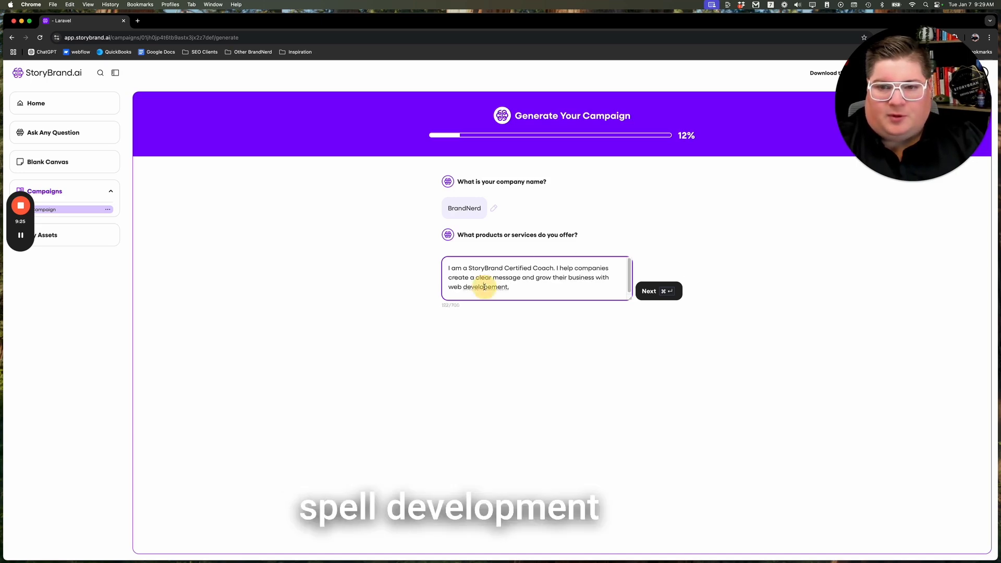
right_click(486, 290)
left_click(508, 296)
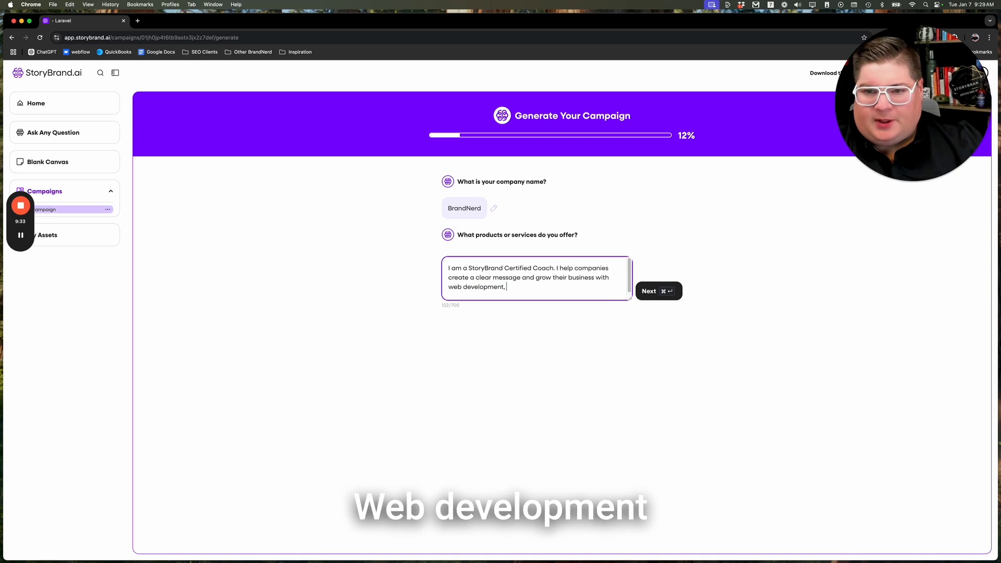
Complete the products and services answer with "copywriting and consulting." and submit it.
type("co")
type("py")
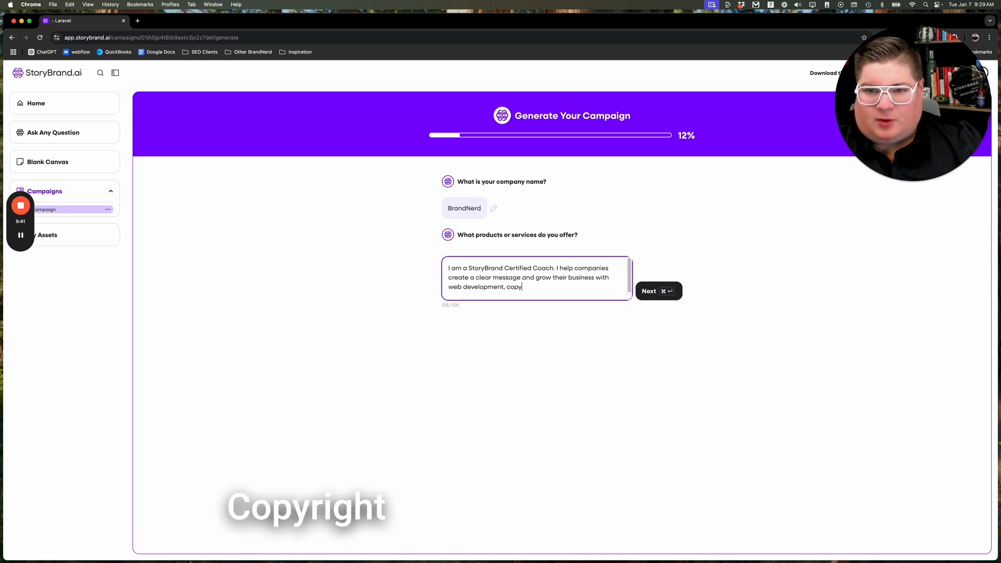
type("writing and co")
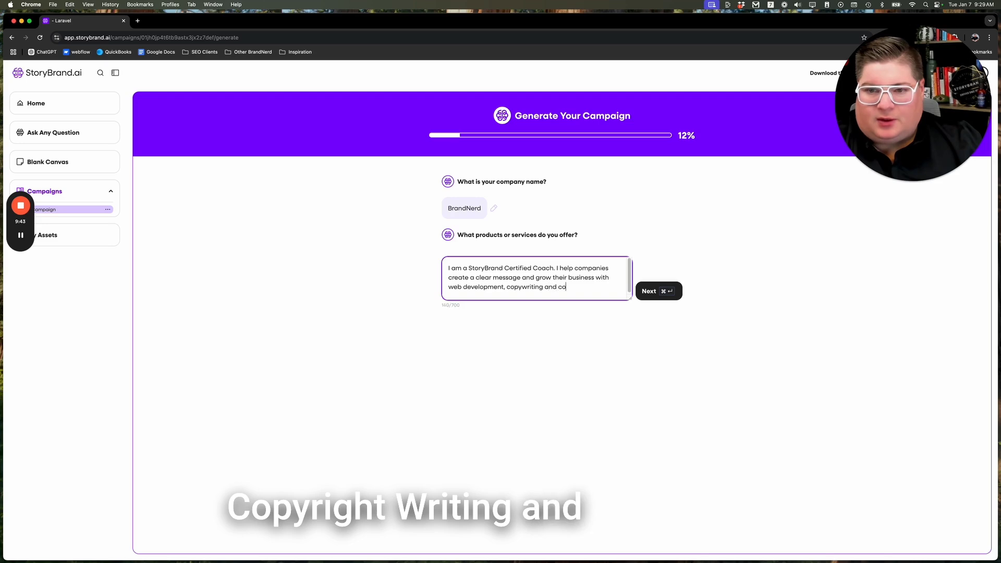
type("nsulting")
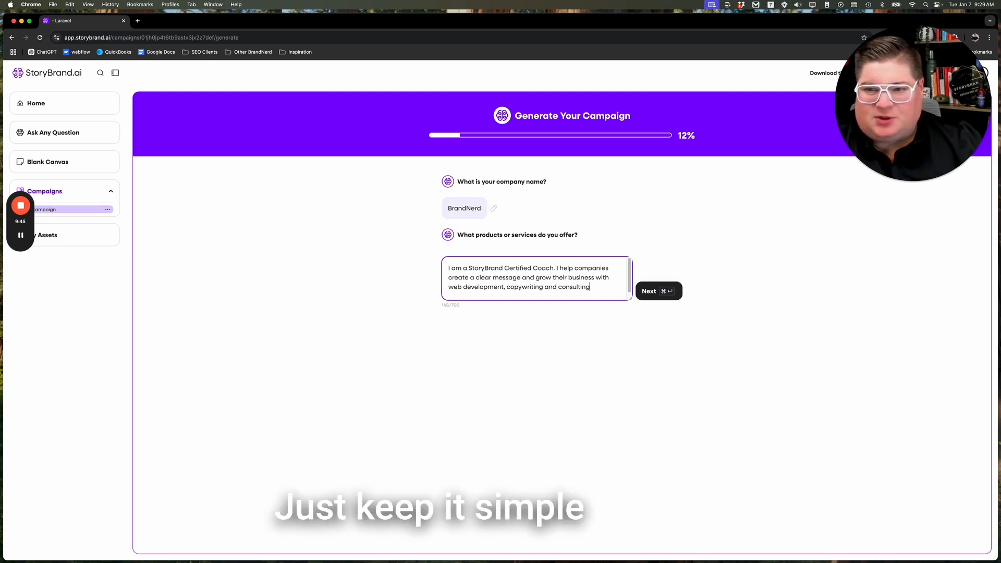
type(".")
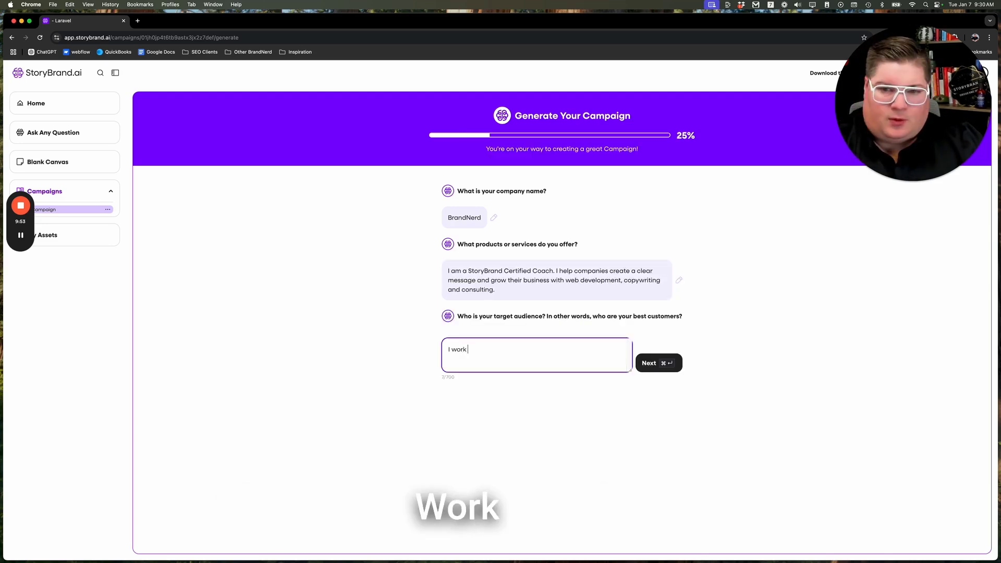
Submit the target audience: any industry, established companies with successful products or services but little time spent talking about them, often family owned, multi-generation businesses.
type("wti")
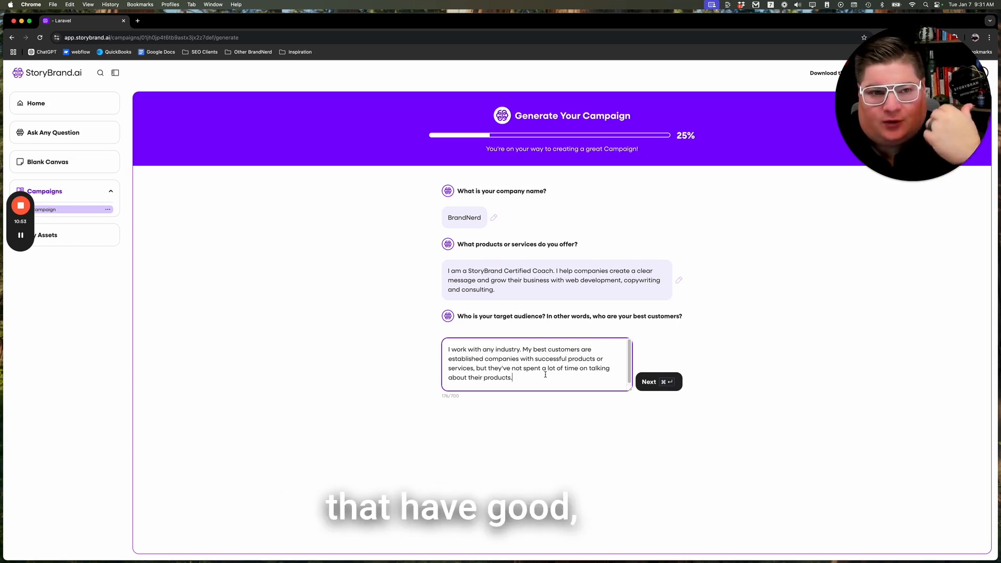
type("They are often family owned, multi-generation businesses.")
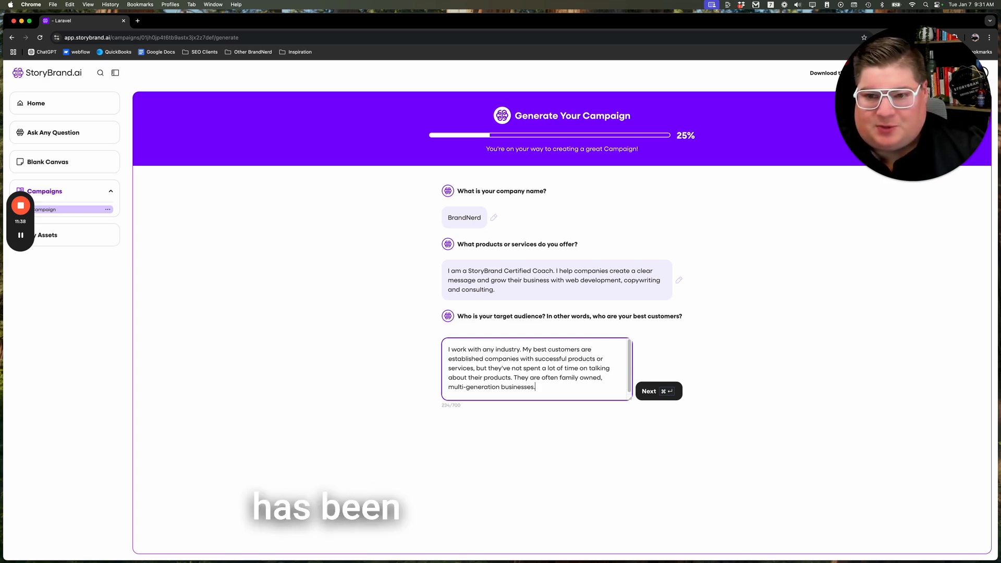
key("super+Return")
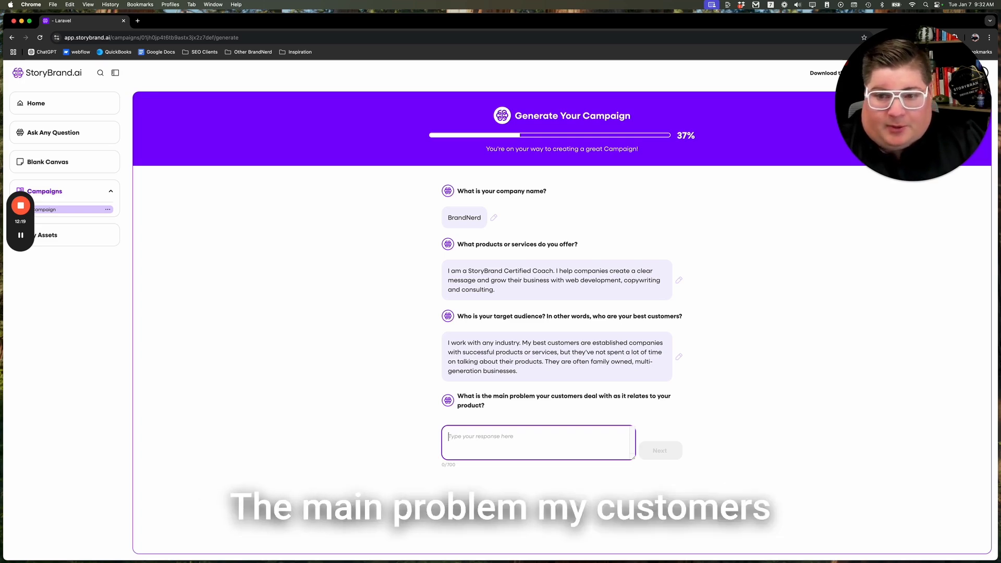
Answer the main-problem question: "They are too close to their company. They are experts and don't know how to address their customers in a clear way.".
type("They ar")
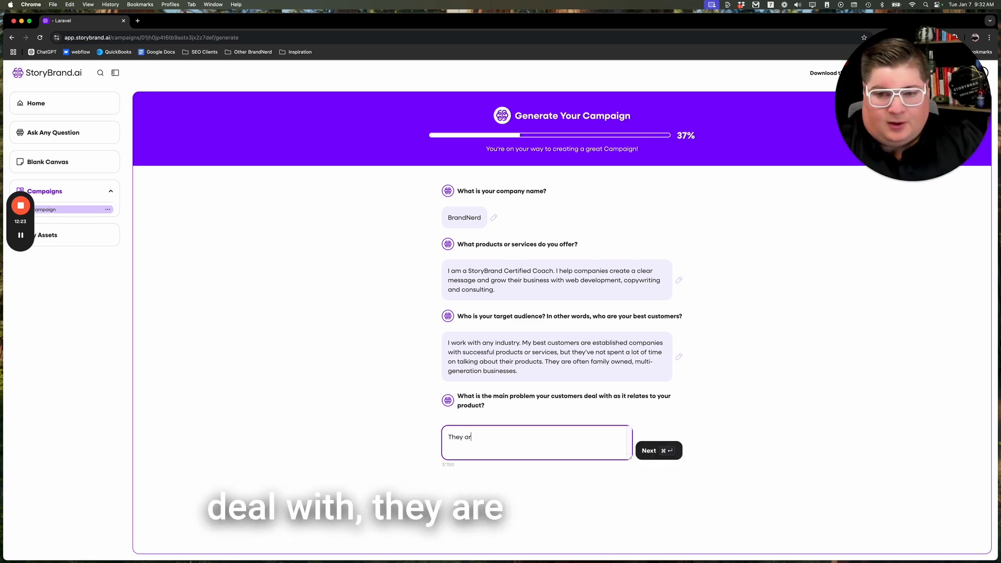
type("e too close t")
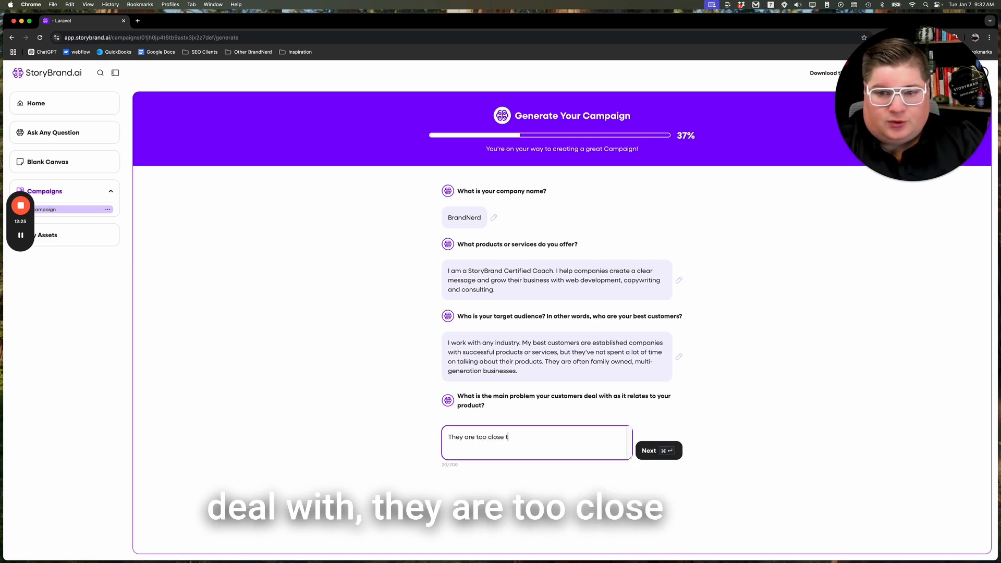
type("he")
type("their")
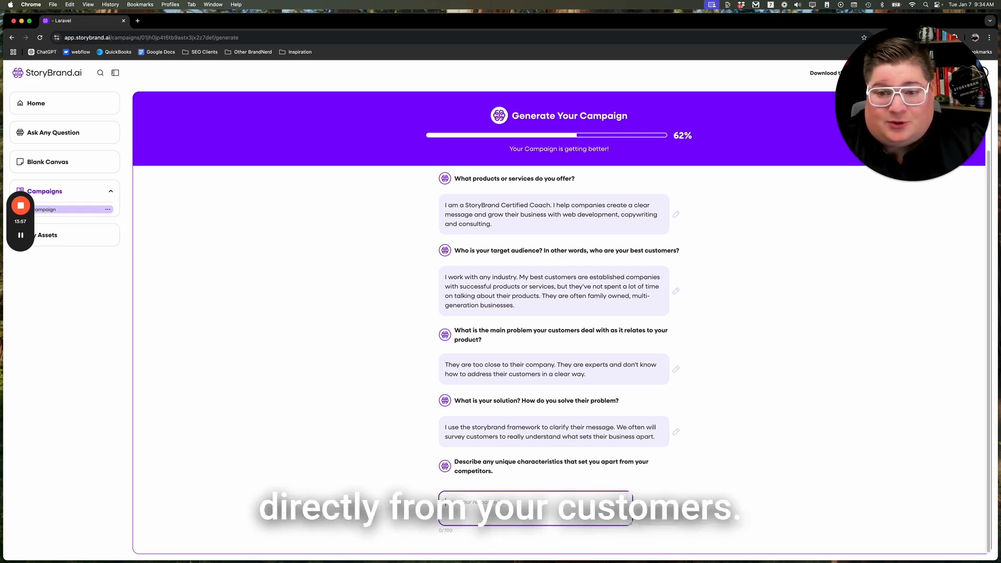
Give certification since april 2018 and 10,000+ hours as unique characteristics, and helping companies grow from one employee to dozens as success metrics.
type("I have been certified since april 2018")
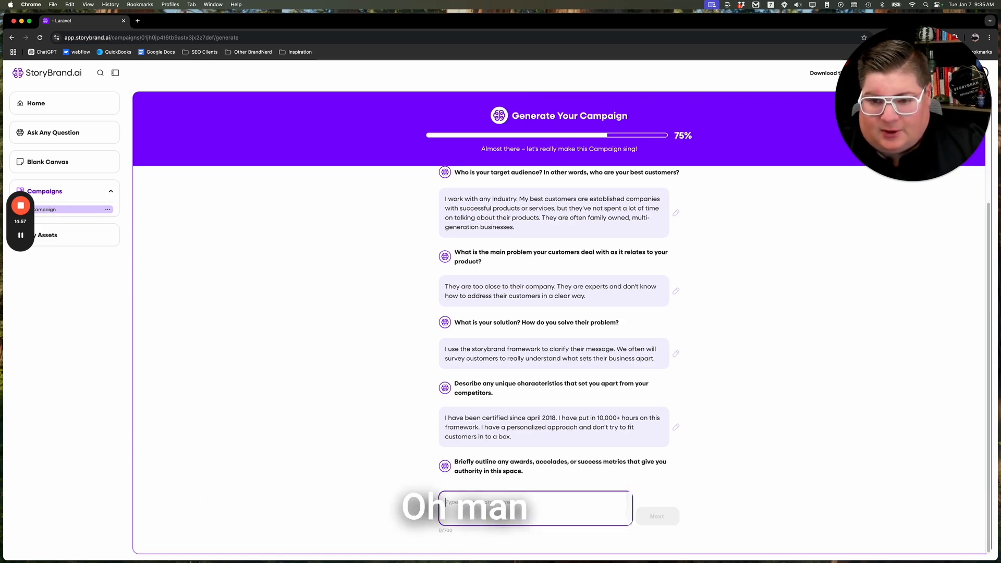
type("I've")
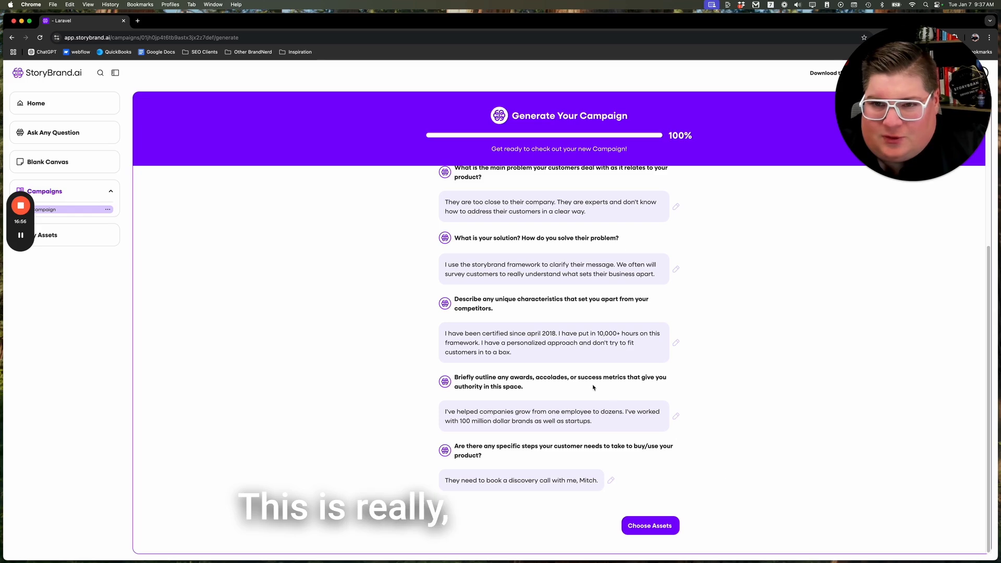
Choose all the optional assets for the campaign, from Tagline through Nurture Emails, and continue to the campaign overview.
left_click(642, 522)
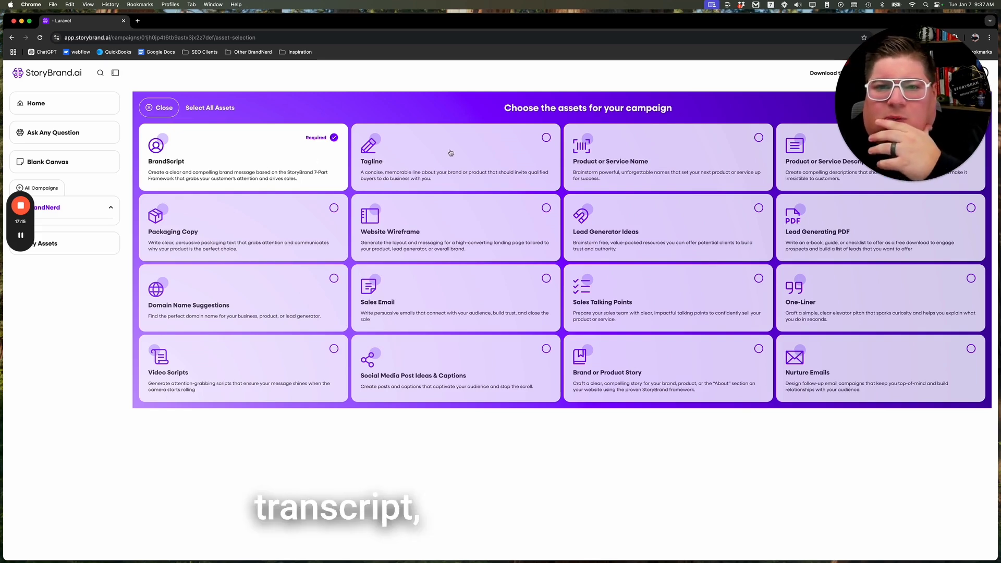
left_click(461, 158)
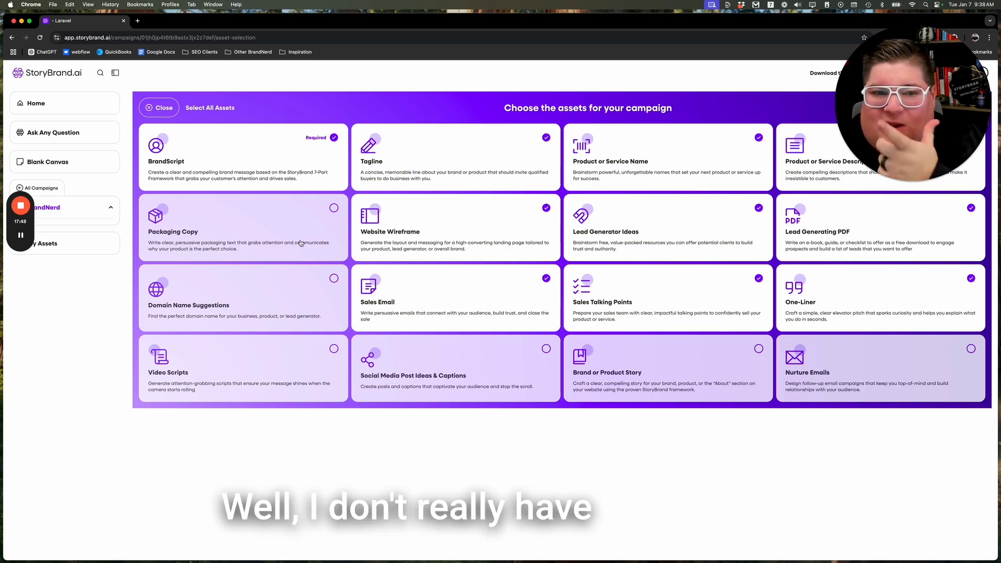
left_click(301, 243)
left_click(291, 291)
left_click(298, 384)
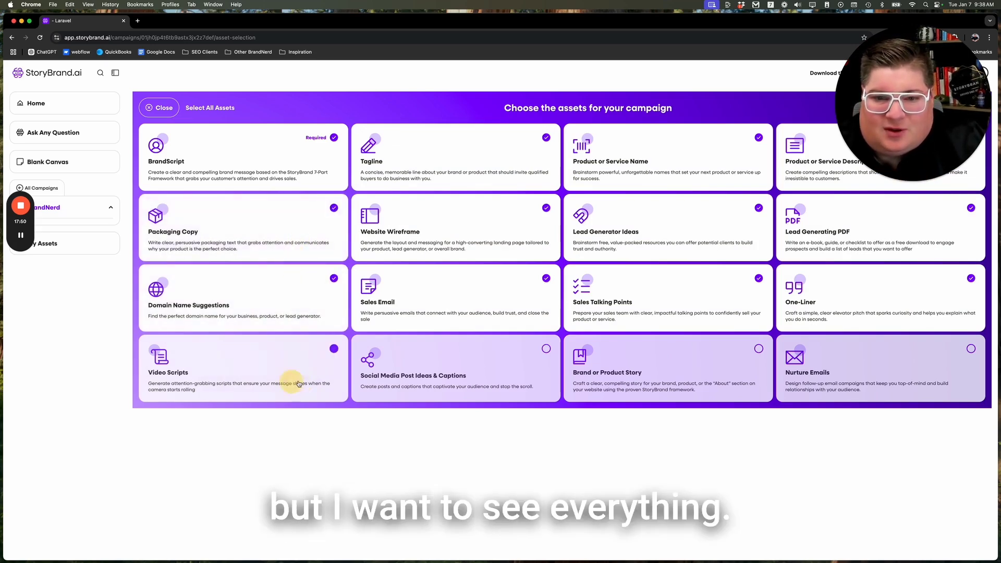
left_click(450, 368)
left_click(617, 376)
left_click(839, 371)
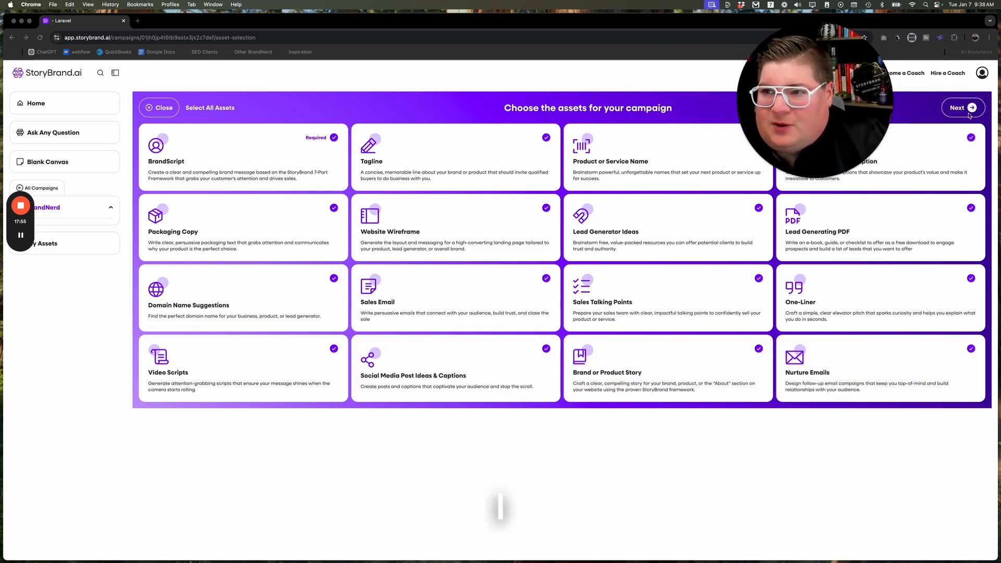
left_click(966, 114)
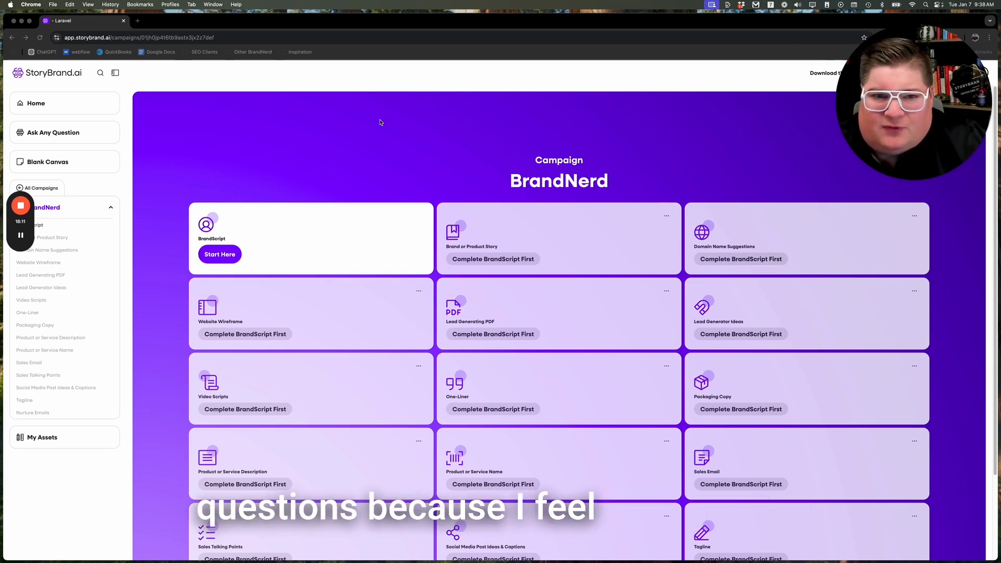
Start the BrandScript for the BrandNerd campaign and generate it.
left_click(224, 258)
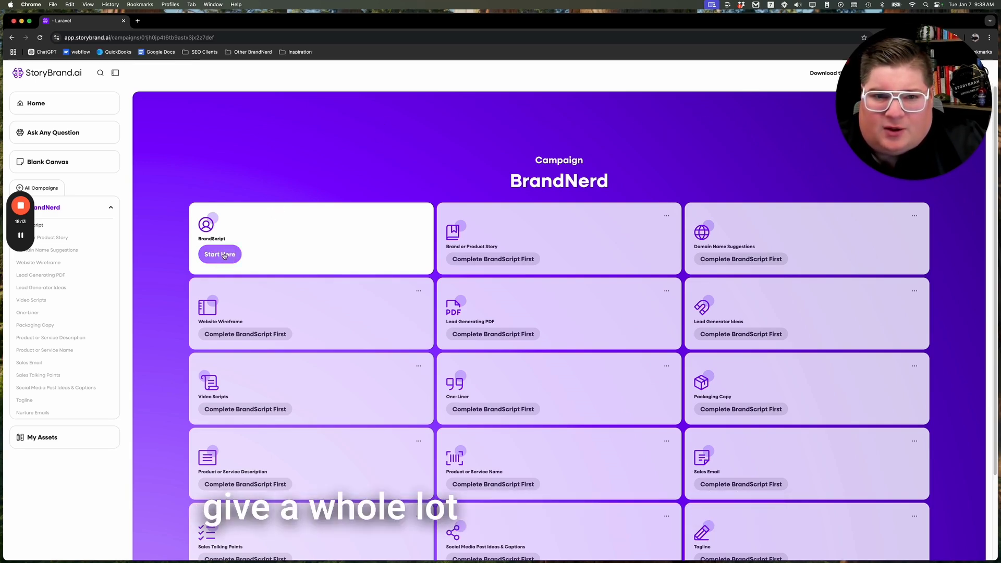
left_click(224, 254)
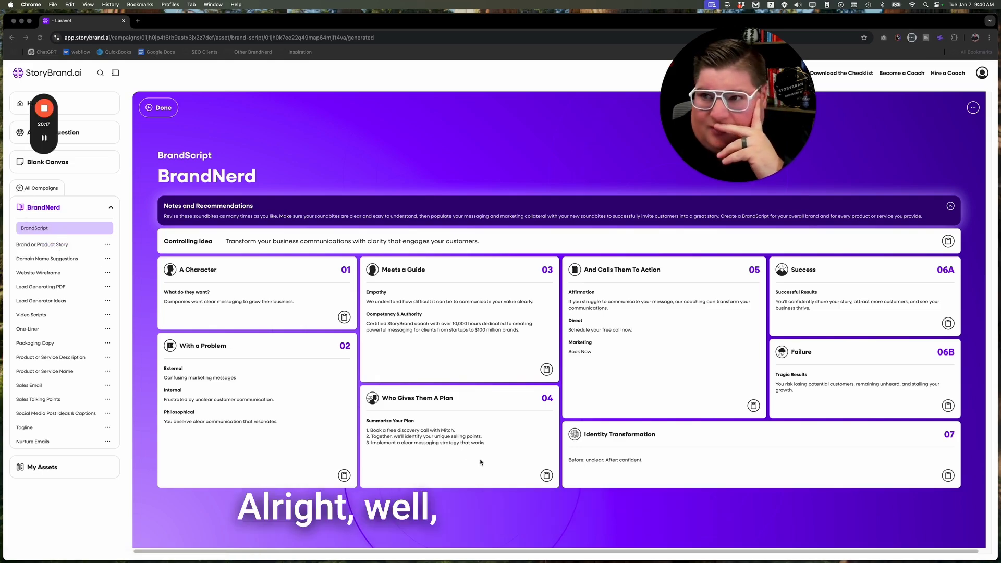
Leave the finished BrandScript for the Brand or Product Story questionnaire and submit the founder's full name as the backstory subject.
left_click(158, 107)
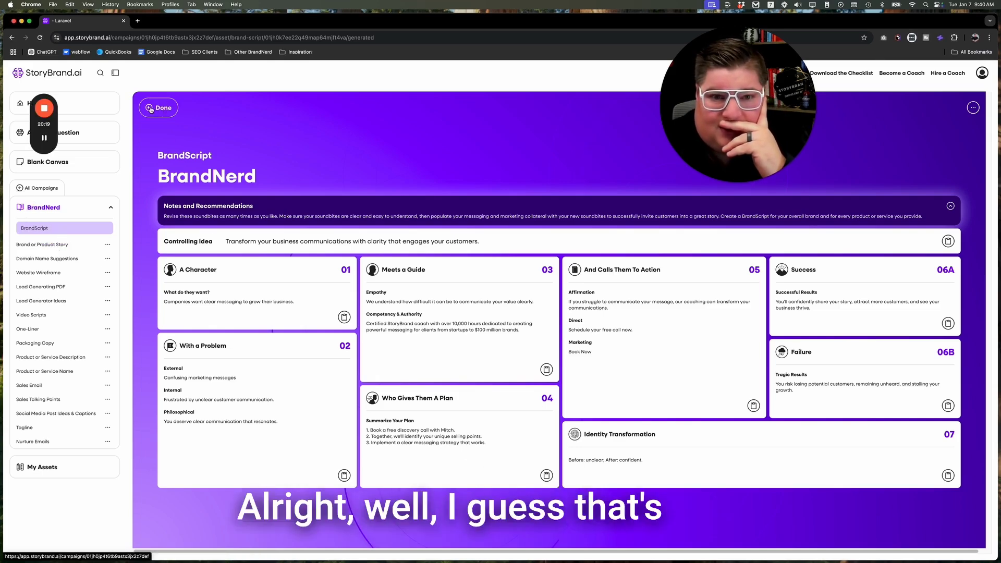
left_click(150, 108)
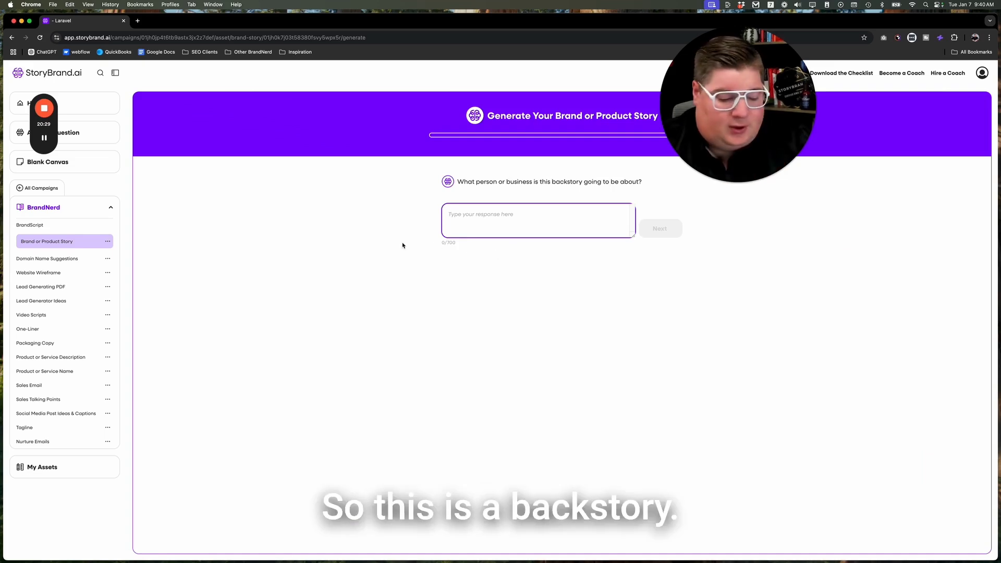
type("Mitch Meaod")
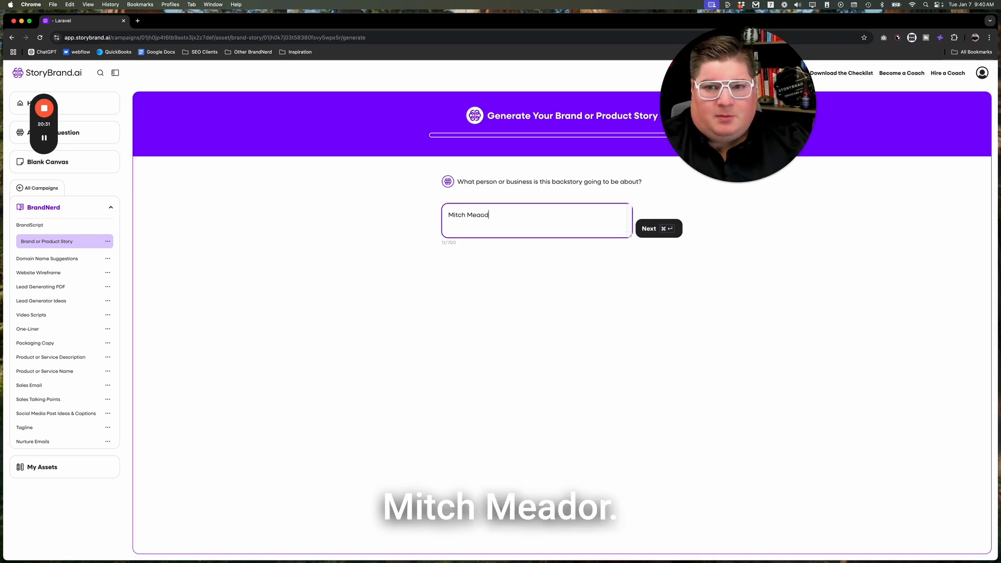
key("BackSpace")
key("BackSpace")
type("dor")
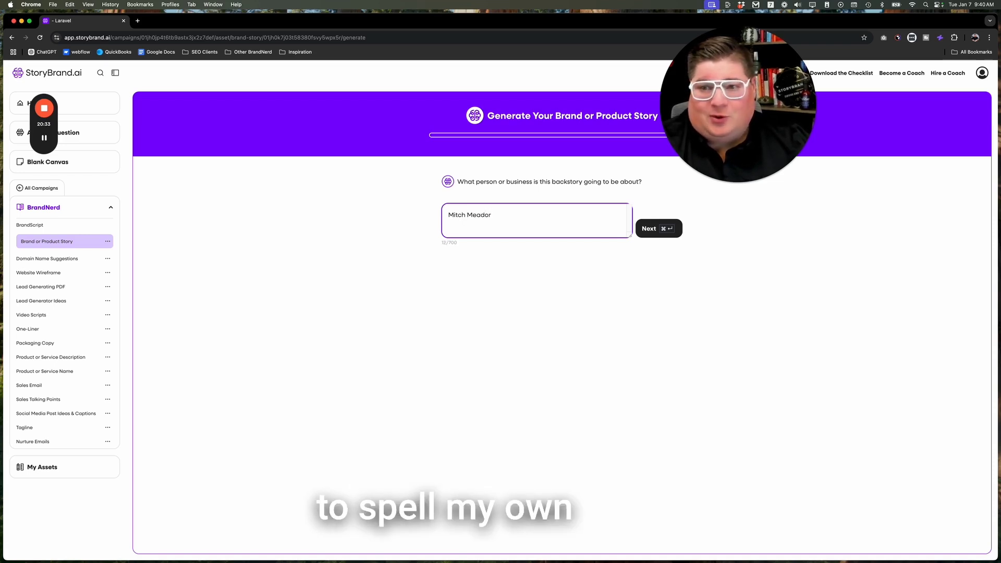
key("super+Return")
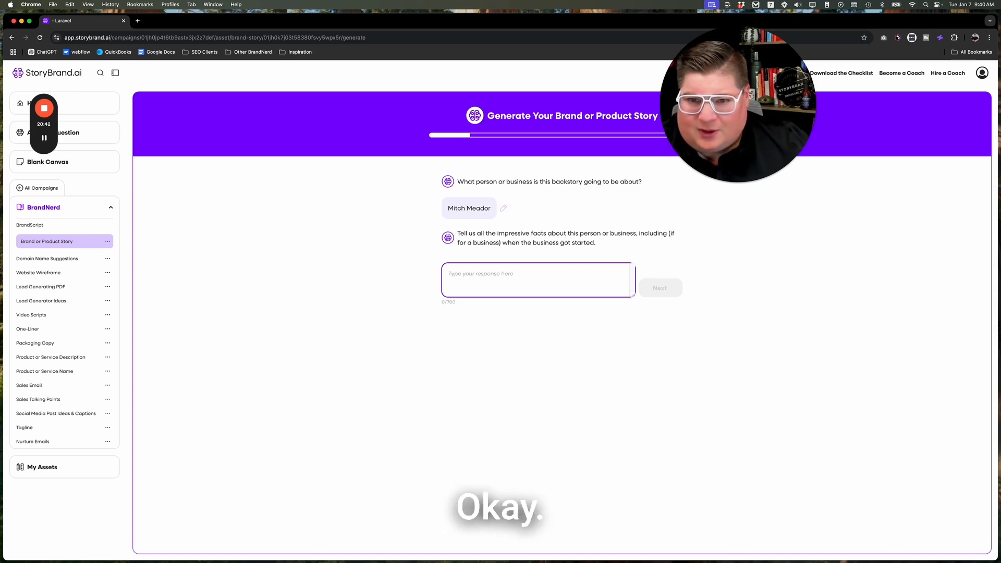
Begin the impressive-facts answer by stating that the founder started BrandNerd in 2018.
type("Mitch sta")
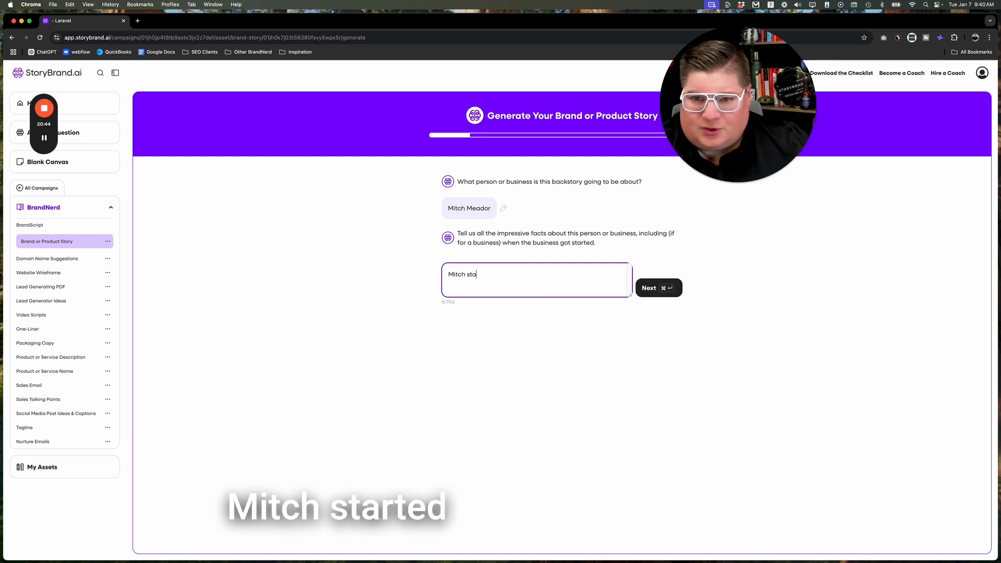
type("rted BrandN")
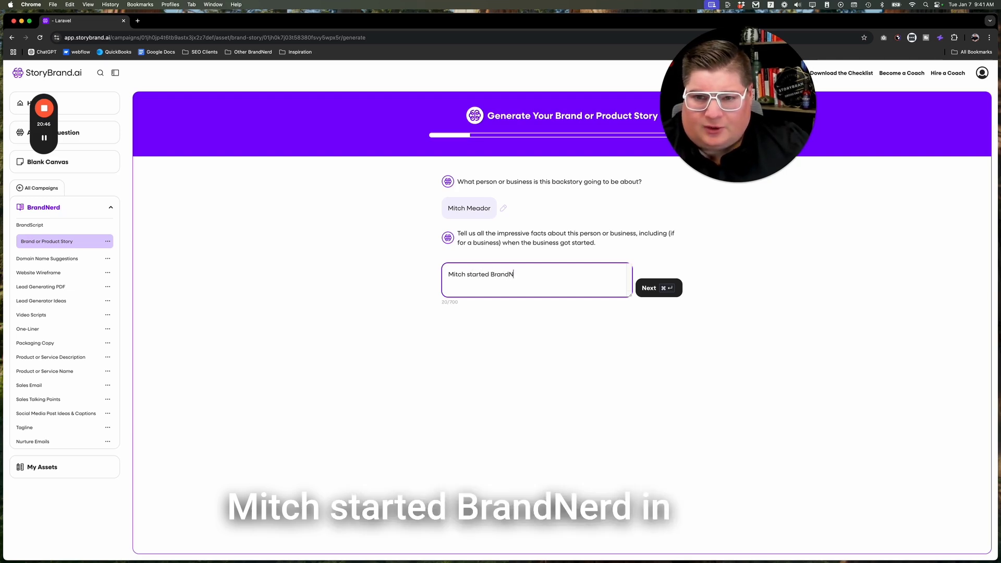
type("erd in 201")
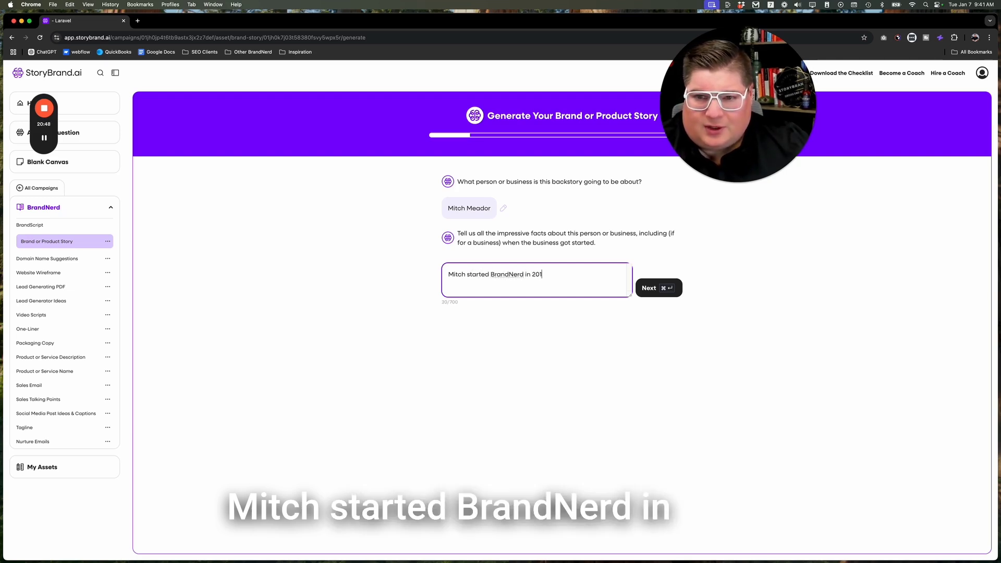
type("8,")
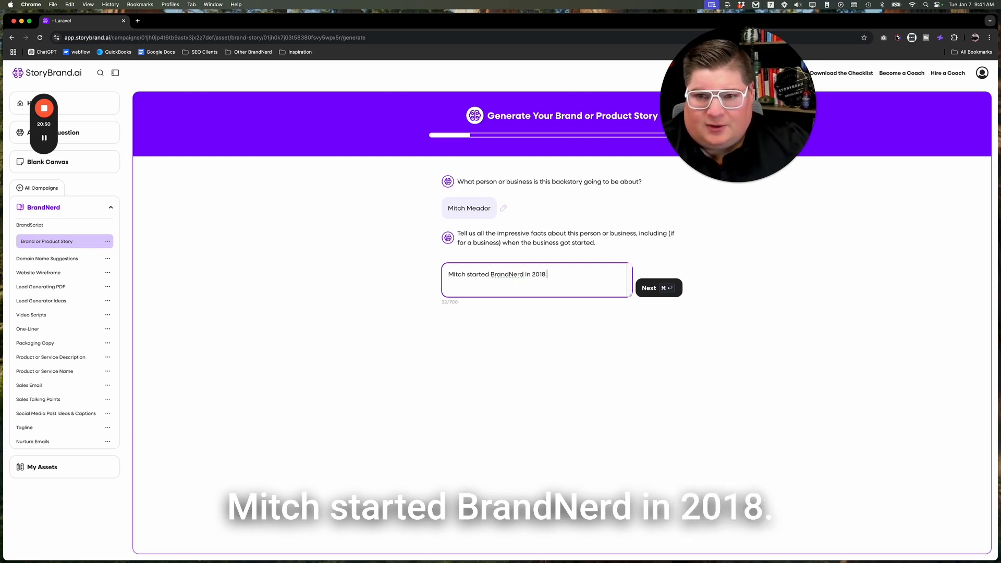
key("BackSpace")
type(", sho")
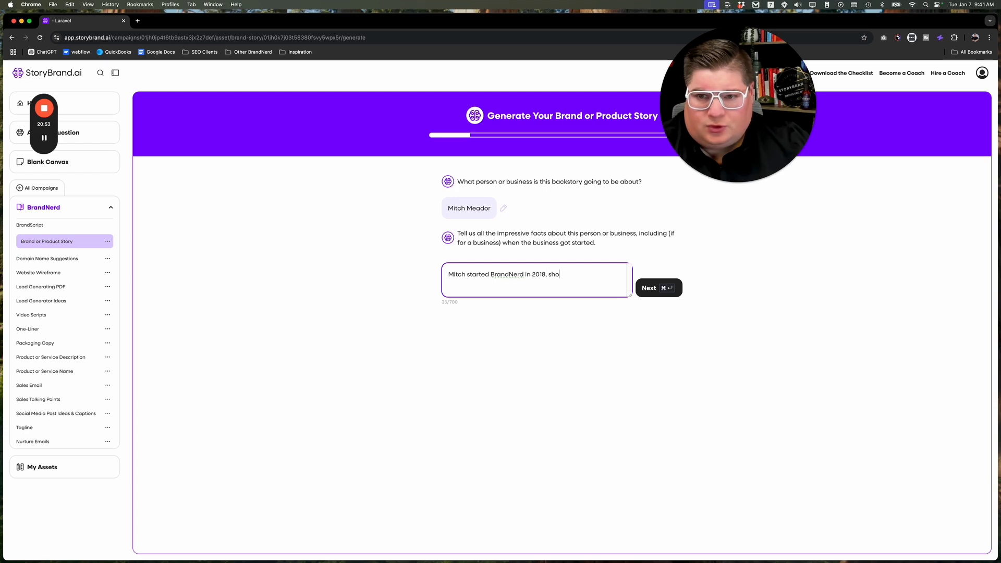
type("rtly before ")
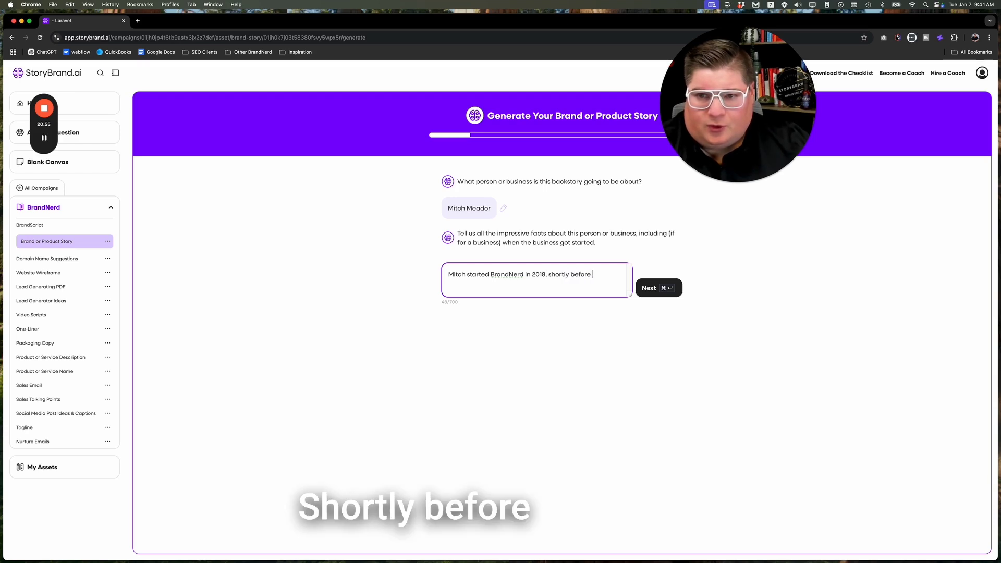
type("becoming")
key("BackSpace")
key("BackSpace")
key("BackSpace")
key("BackSpace")
key("BackSpace")
key("BackSpace")
key("BackSpace")
key("BackSpace")
key("BackSpace")
key("BackSpace")
key("BackSpace")
key("BackSpace")
key("BackSpace")
key("BackSpace")
key("BackSpace")
key("BackSpace")
key("BackSpace")
key("BackSpace")
key("BackSpace")
key("BackSpace")
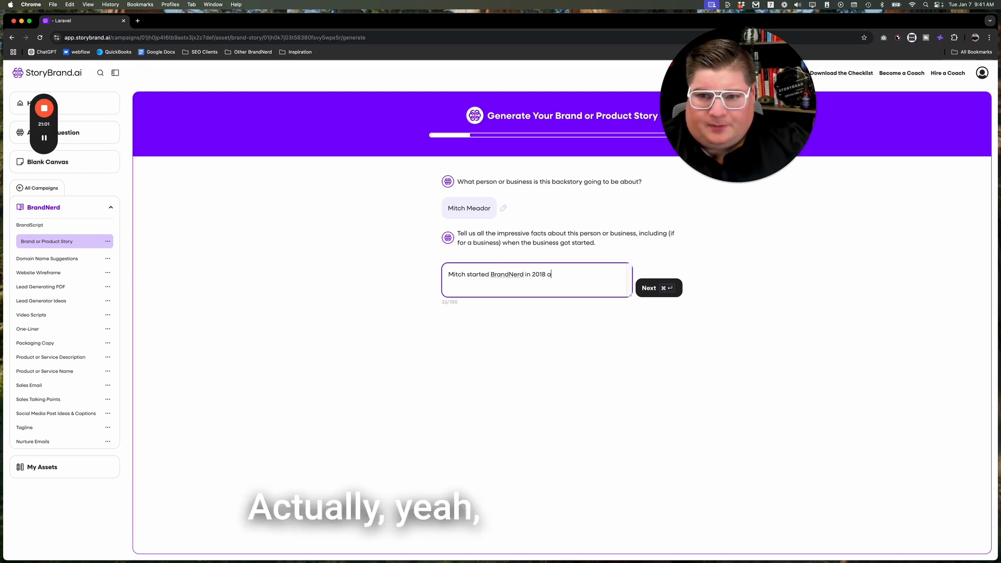
Describe the start as a side-hustle and add "At the time, he was a full-time Marketing Director for a National Brand".
type("s a side-")
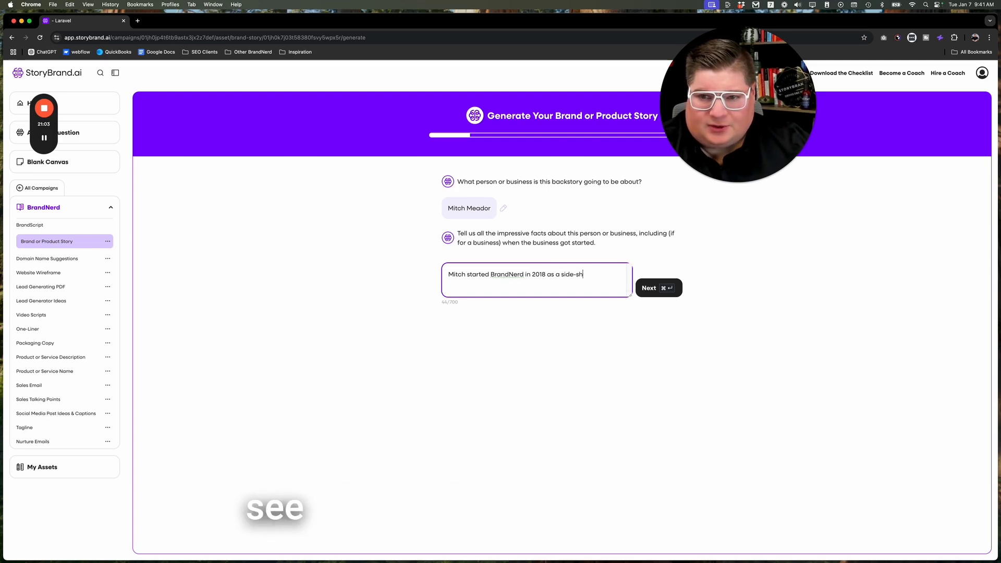
type("hustle.")
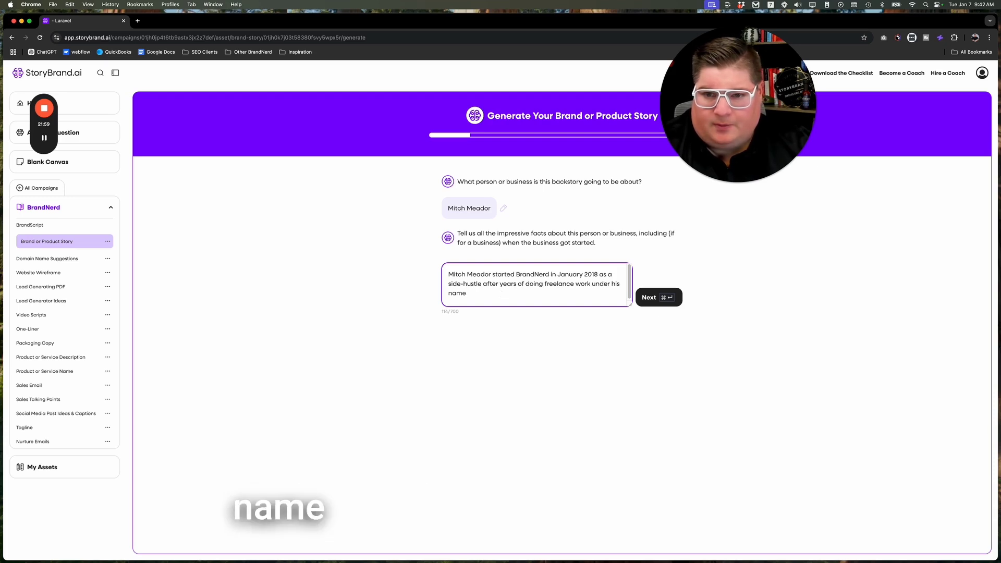
type(". At the time, he was ")
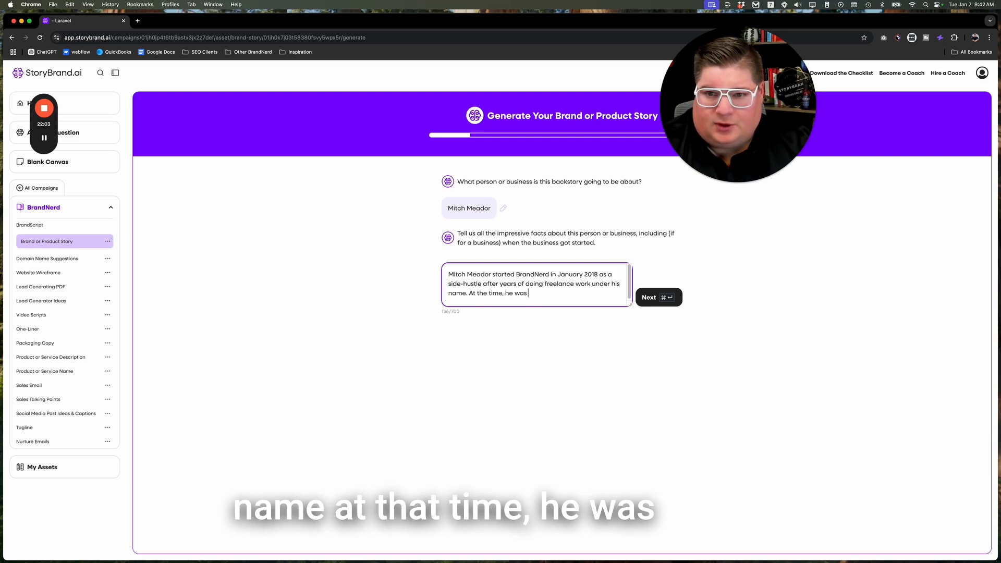
type("a full-time")
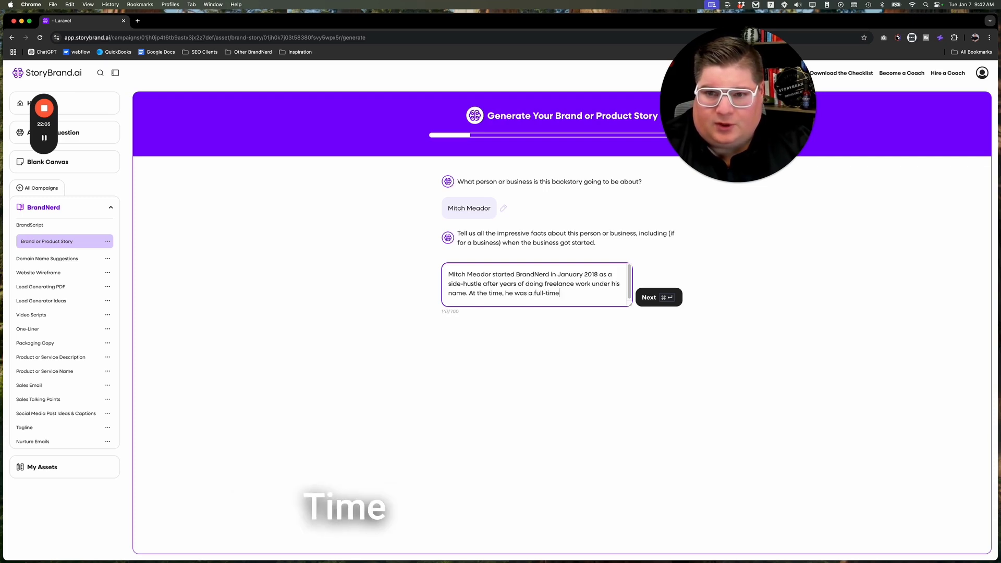
type(" Marketing Di")
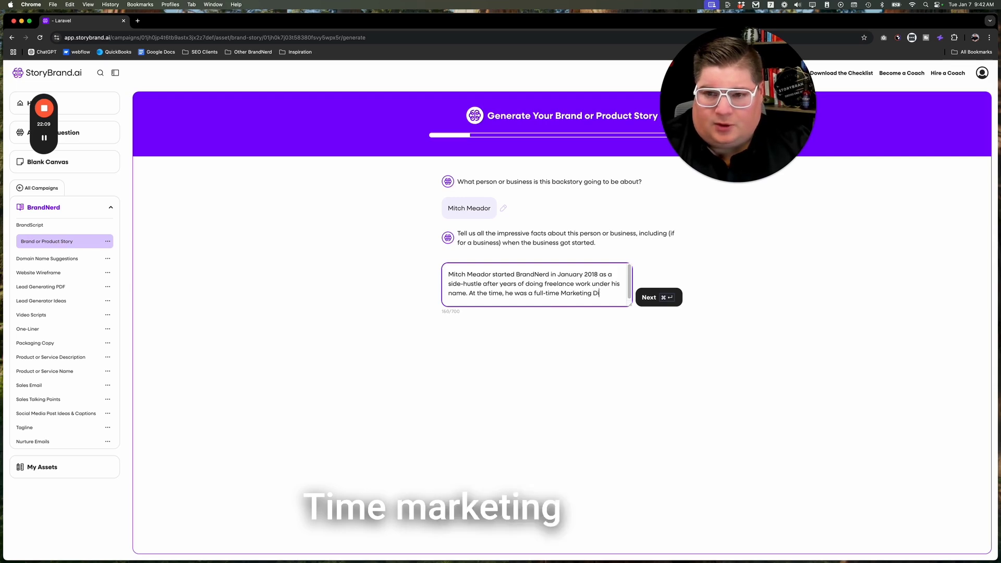
type("rector for a ")
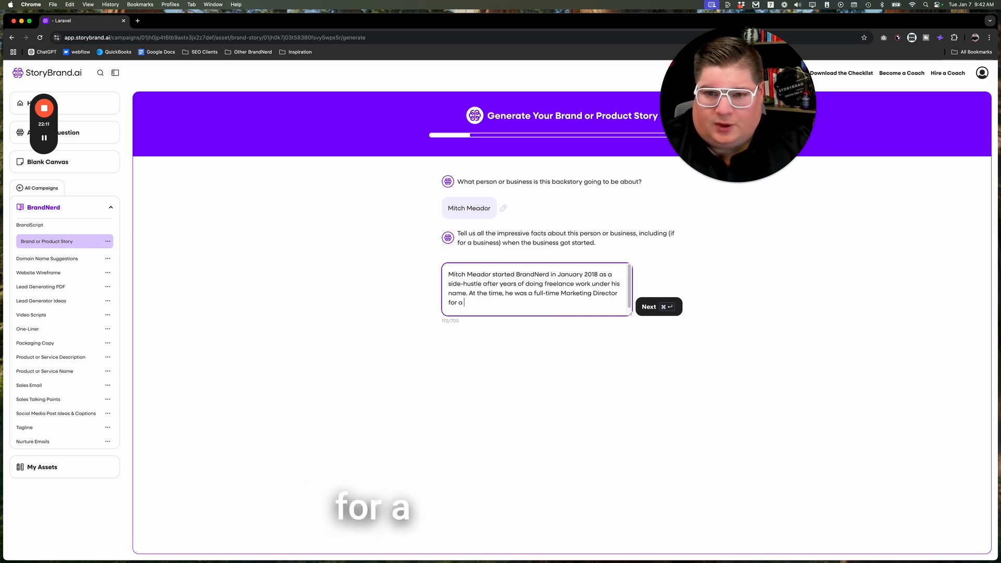
type("National B")
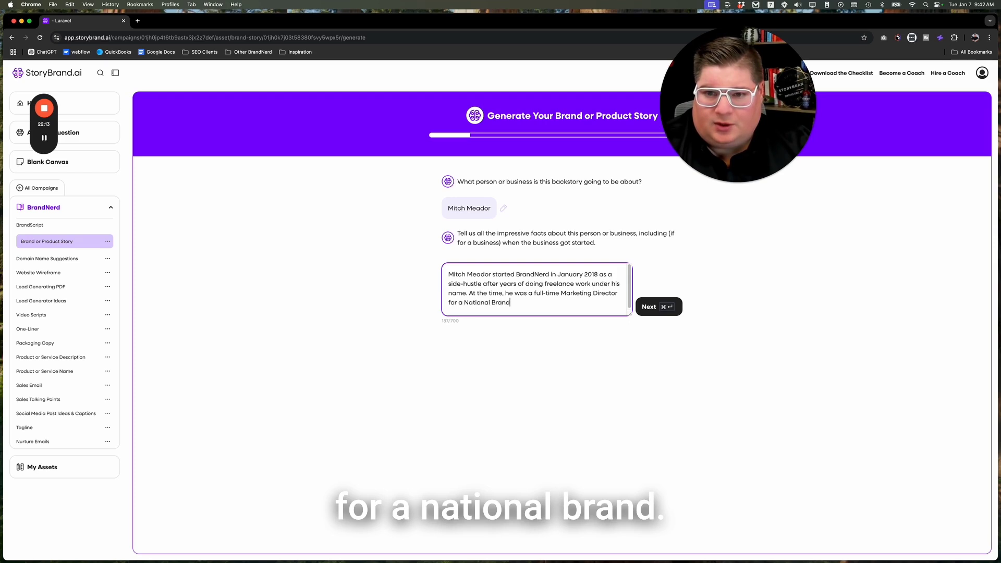
Lowercase "brand" in "National brand" and continue the answer with "He discovered StoryBrand and decided to get certified.".
type("ran")
key("BackSpace")
key("BackSpace")
key("BackSpace")
key("BackSpace")
type("brand. He discovered Story")
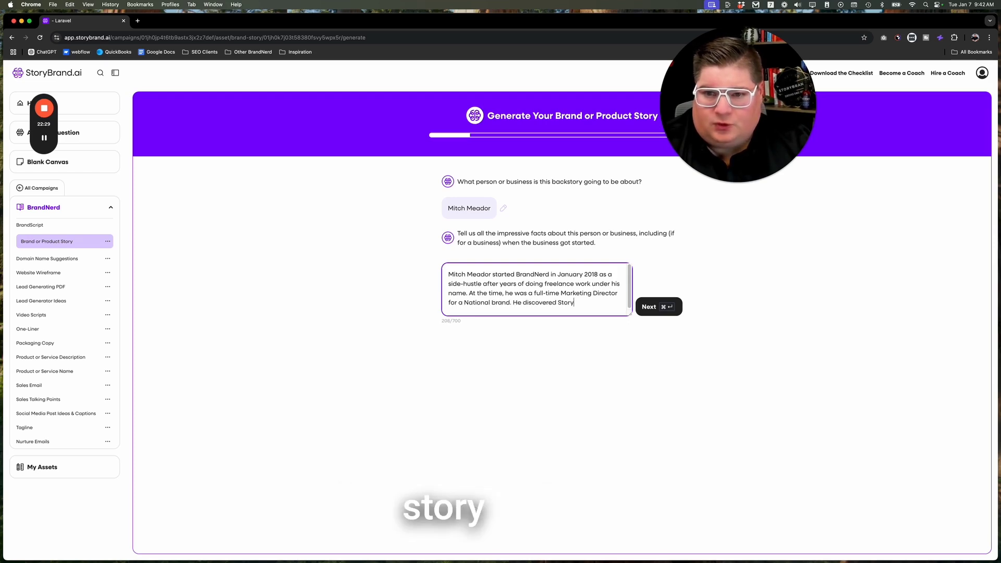
type("BRanand de")
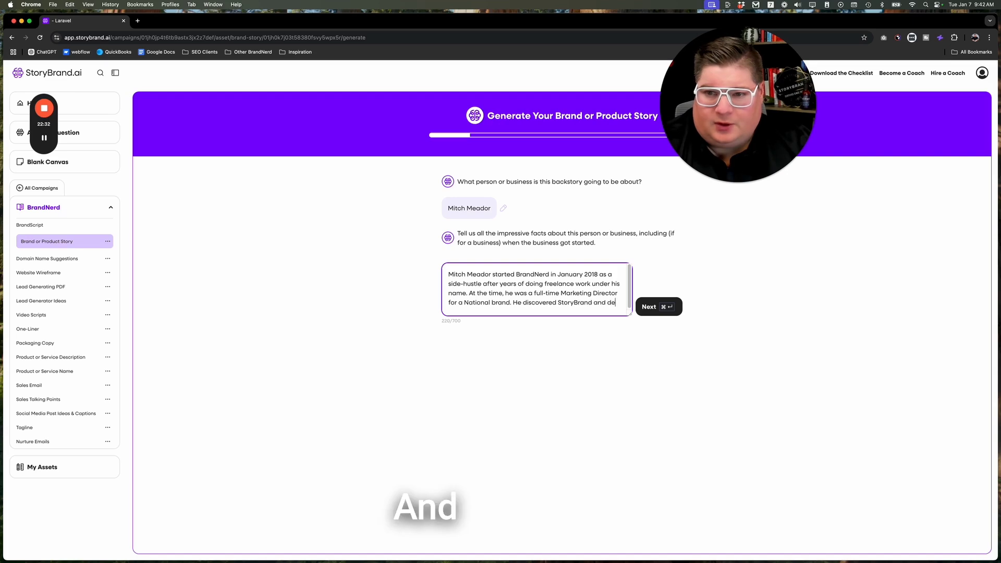
type("cieded")
key("BackSpace")
key("BackSpace")
key("BackSpace")
key("BackSpace")
key("BackSpace")
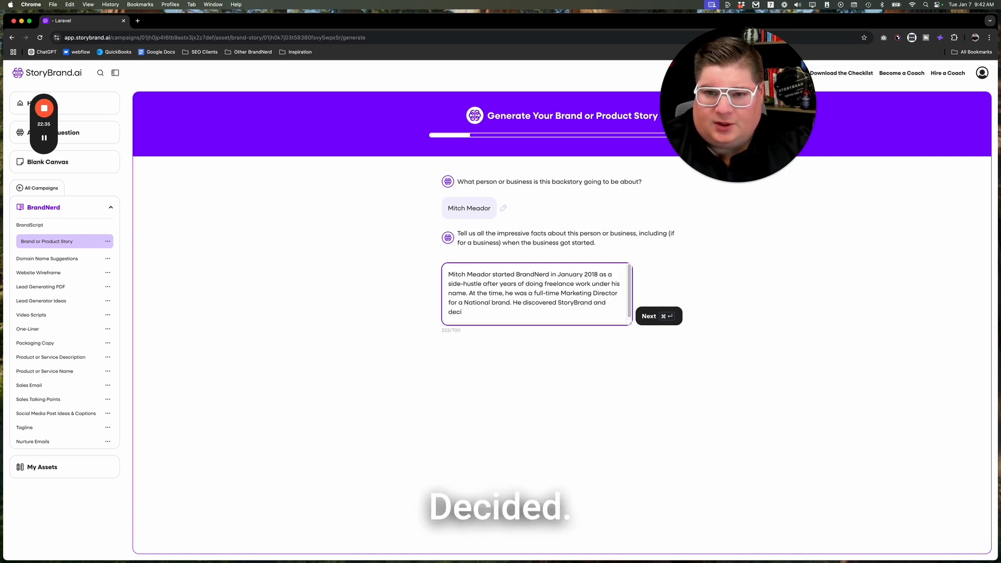
type("ded")
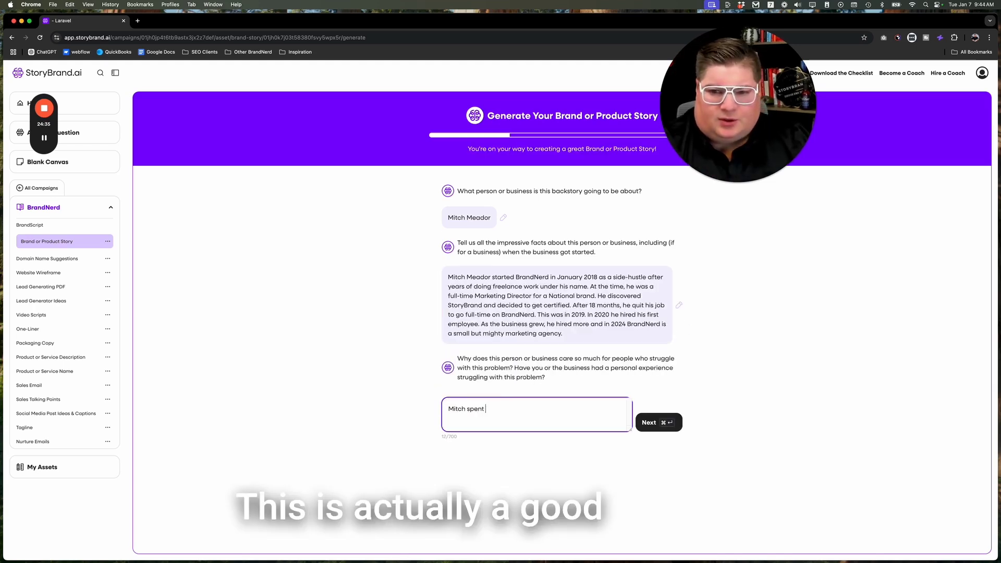
Answer why the founder cares: he spent "years working for multi-generational, family-owned businesses and realize how hard it is to see change.".
type("yea")
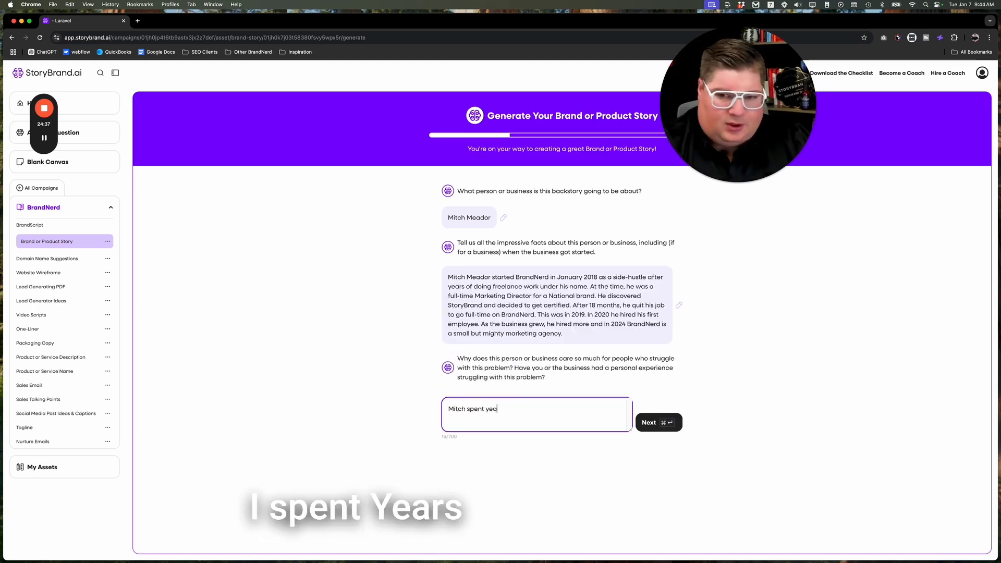
type("rs working for ")
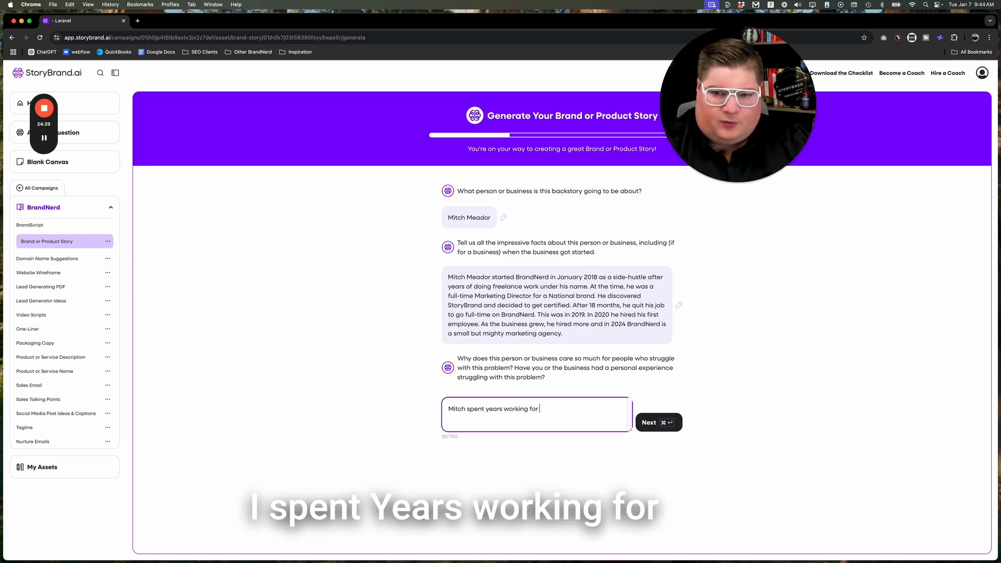
type("multi-")
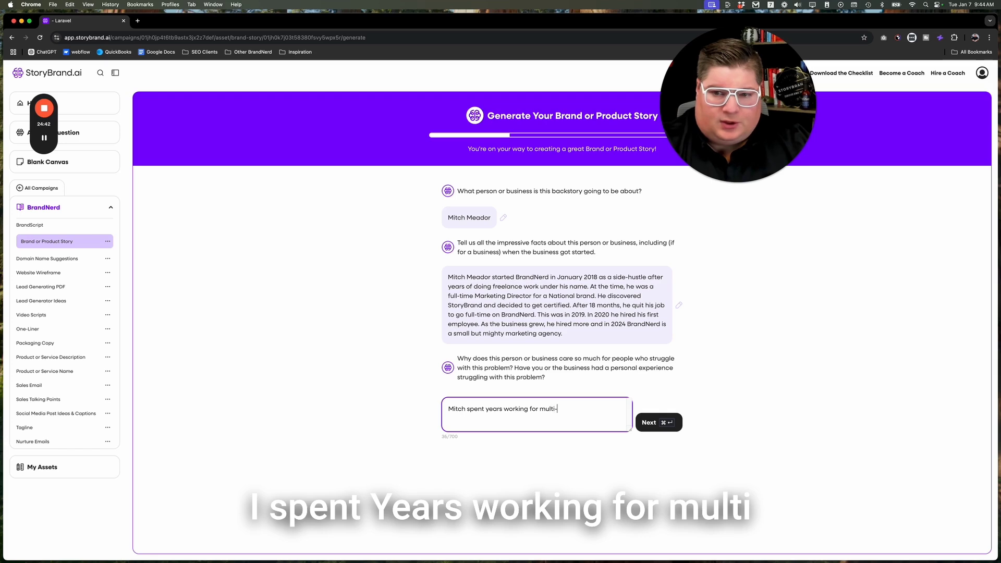
type("generat")
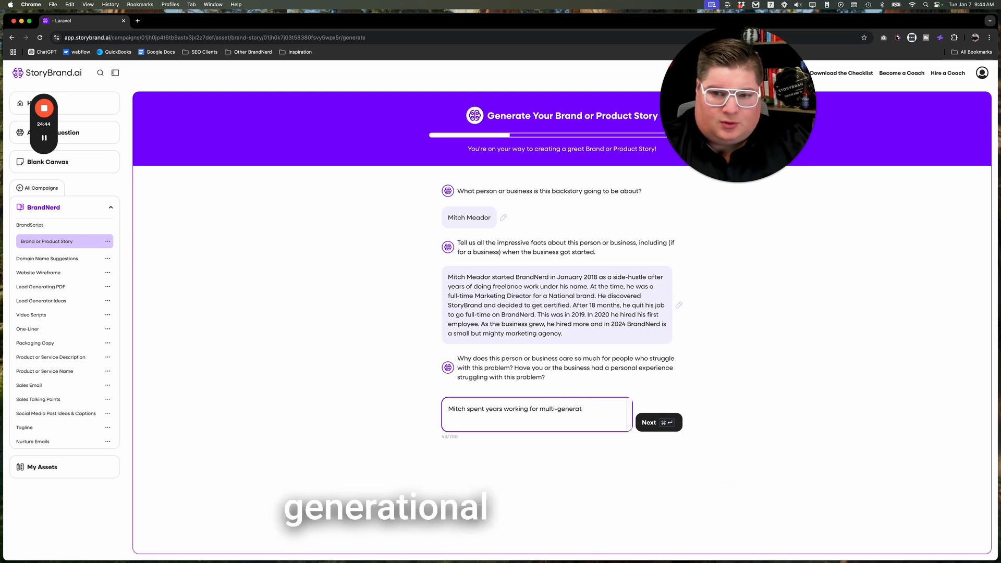
type("ional, family-owne")
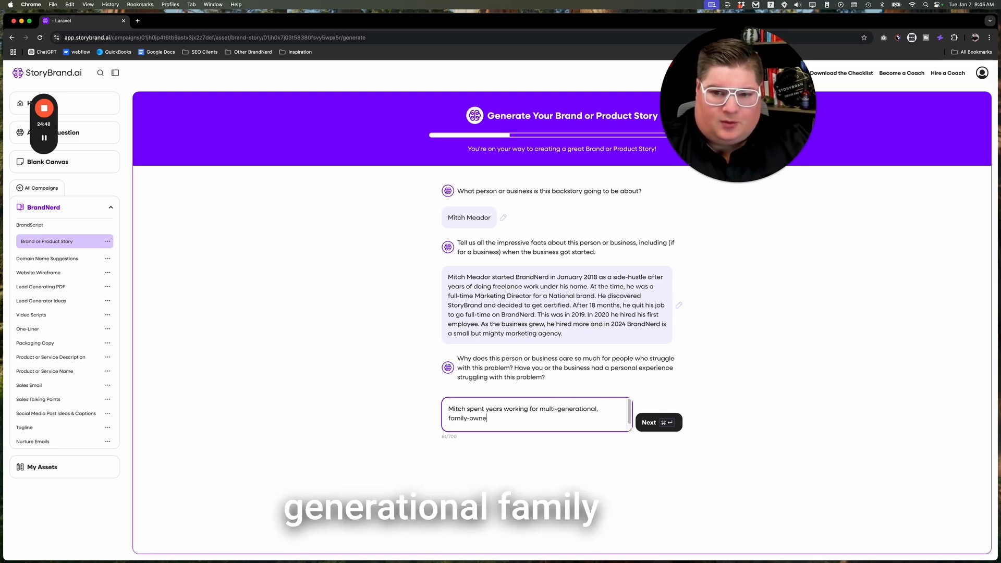
type("d businesses ")
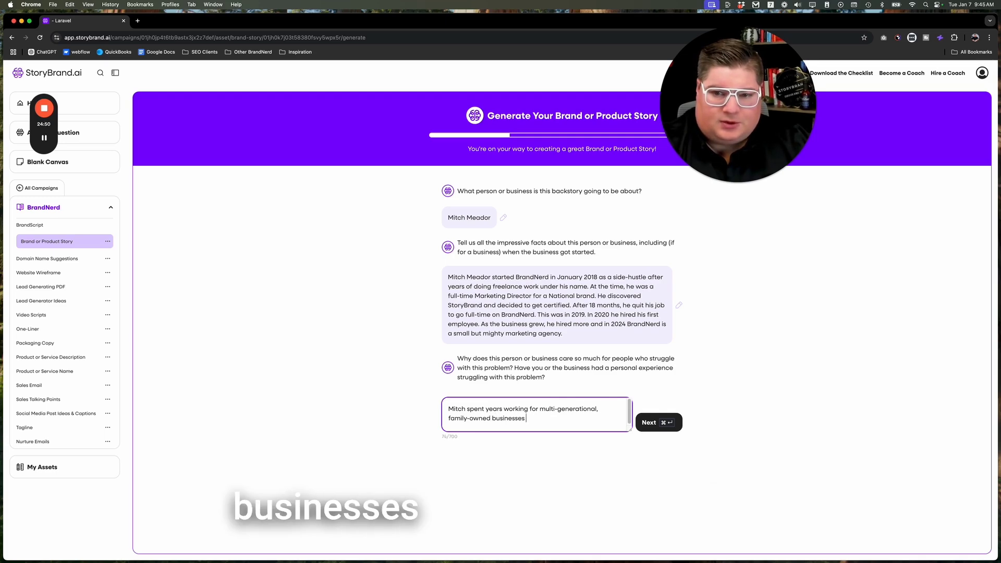
type("and realize how ")
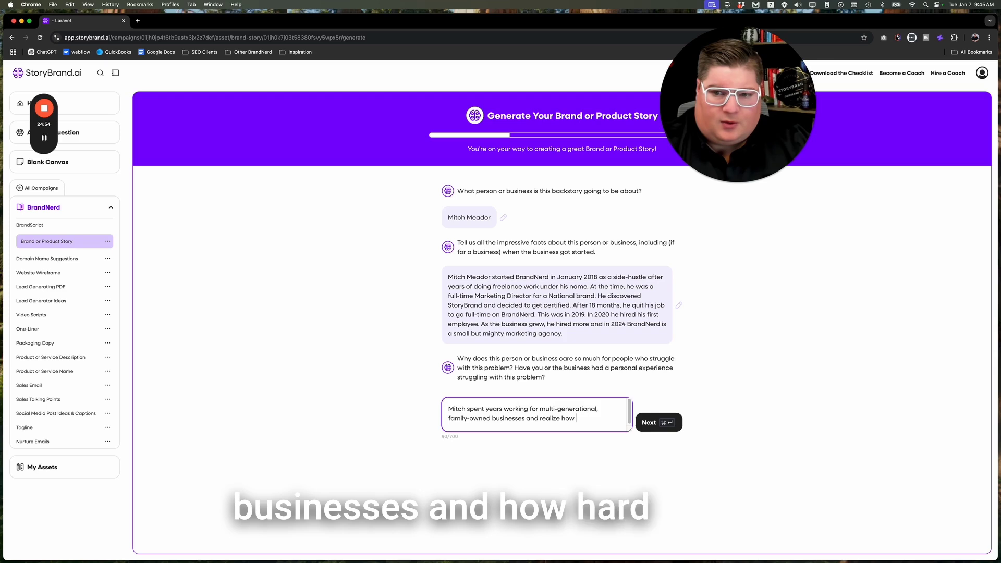
type("hard it is to ")
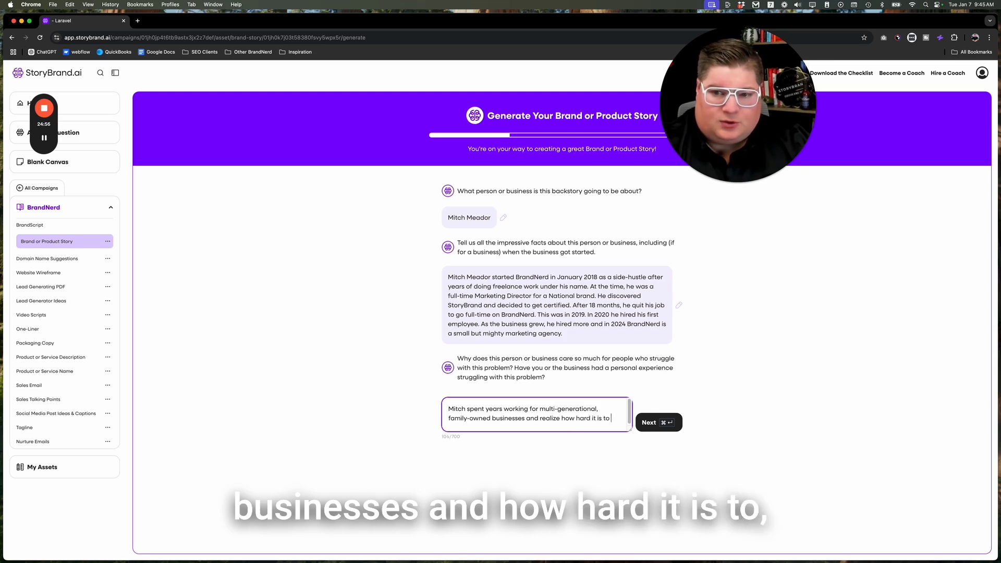
type("see change. He")
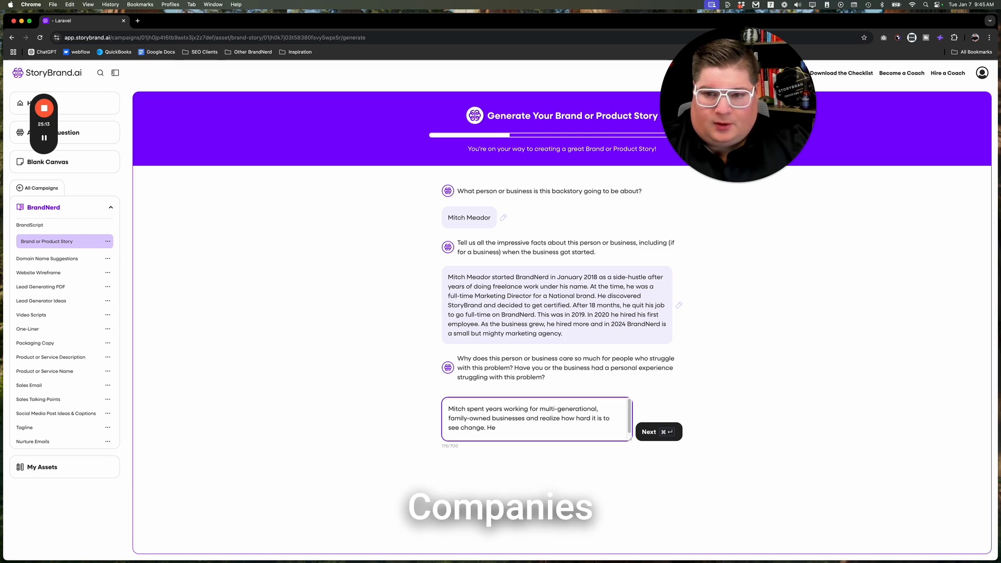
Continue the why-they-care answer with "These companies struggle with "the way we've always done things" syndrome.".
key("BackSpace")
key("BackSpace")
key("BackSpace")
type("These companies struggele")
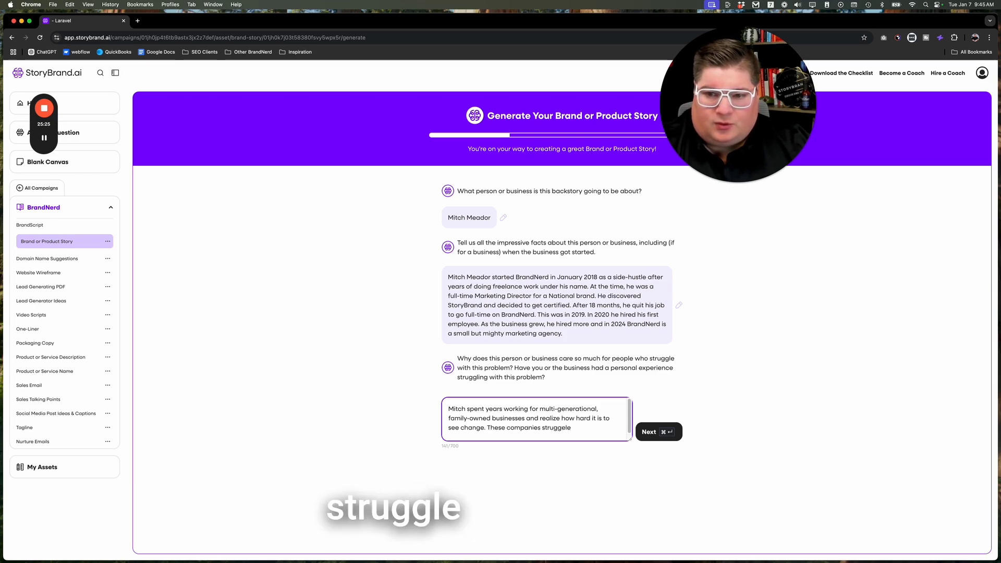
key("BackSpace")
key("BackSpace")
key("BackSpace")
type("le with \"the way ")
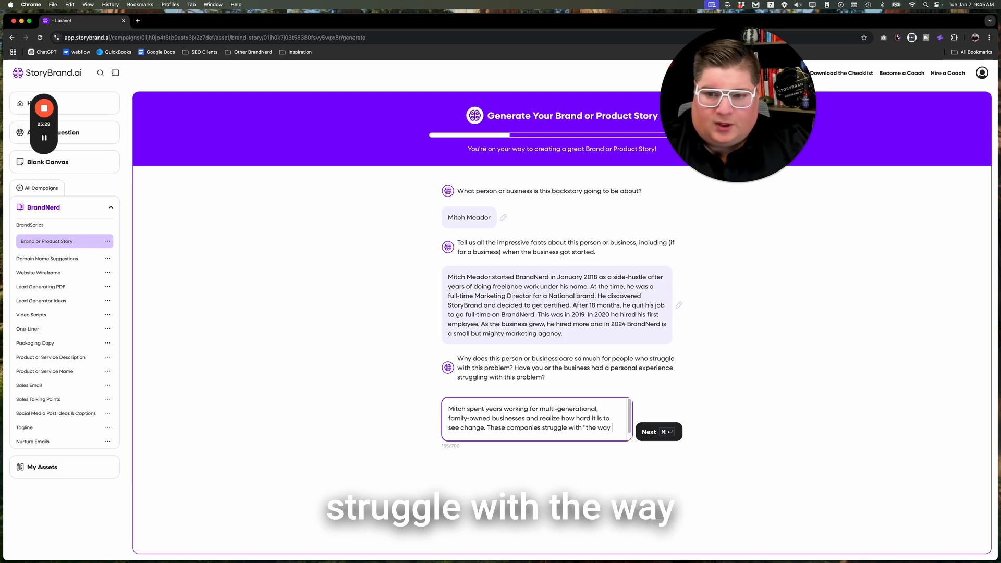
type("we've alwa")
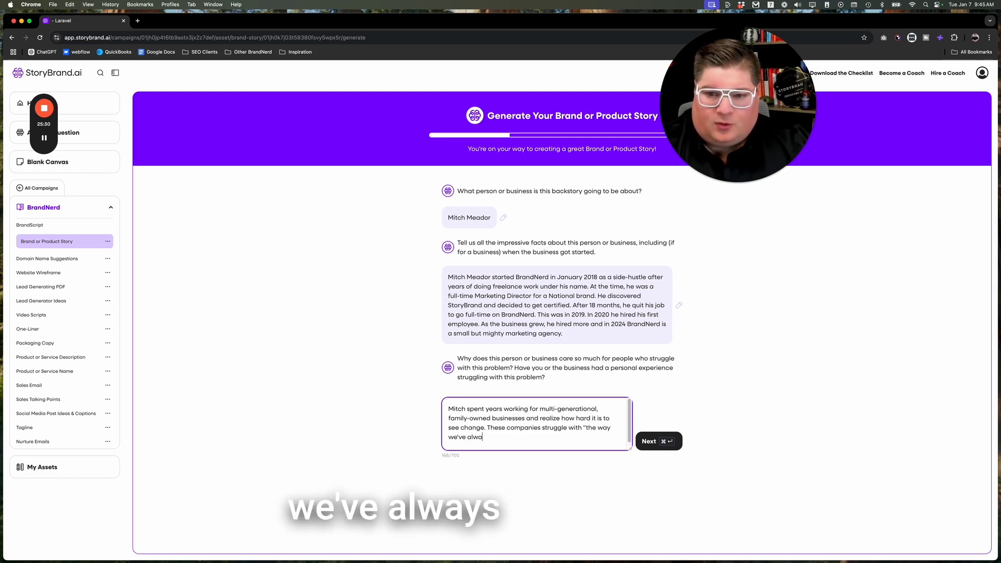
type("ys done things\" syndrome.")
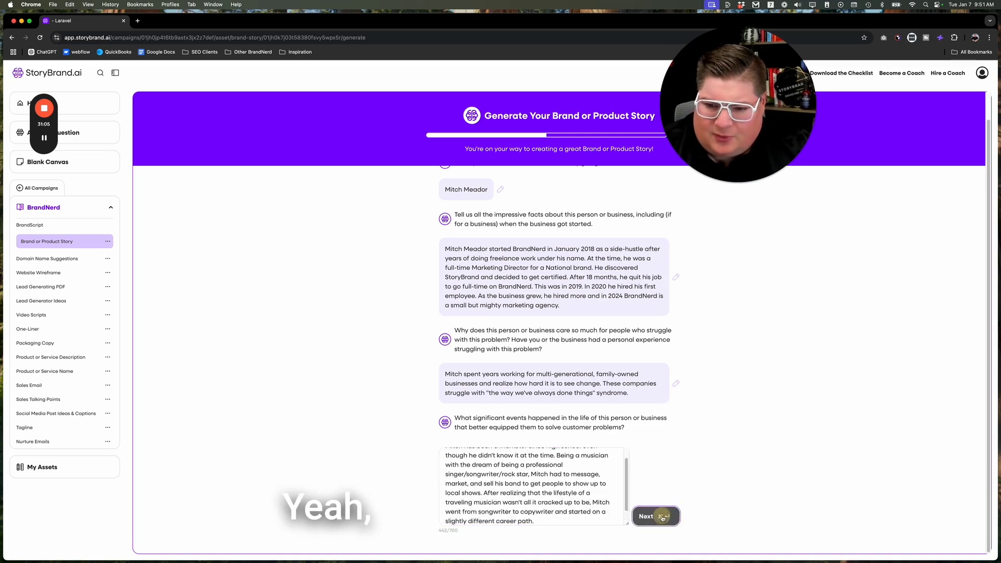
Submit the significant-events answer and begin the solution-success answer by stating that people love the results of working with the founder.
key("Return")
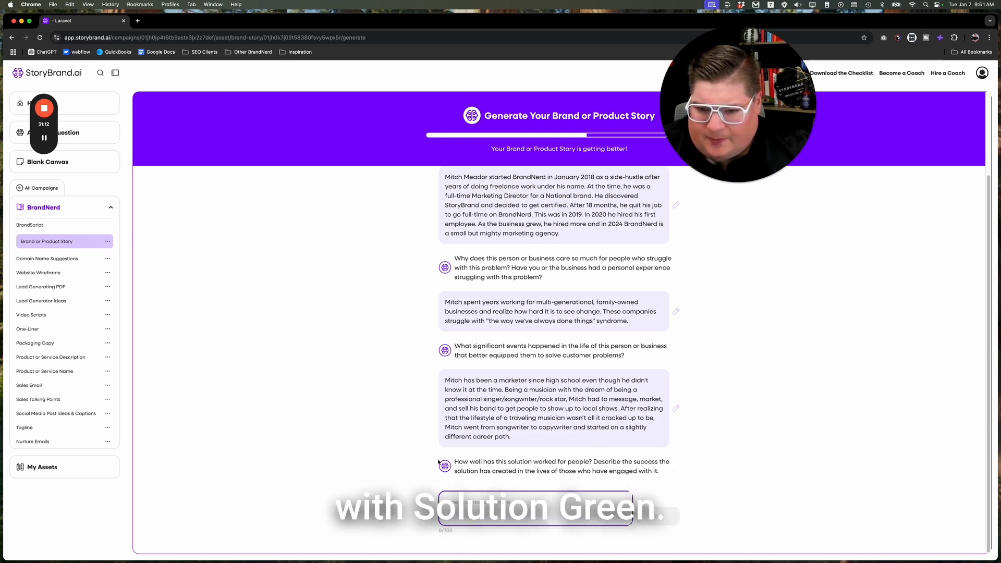
type("Peop")
type("le love ")
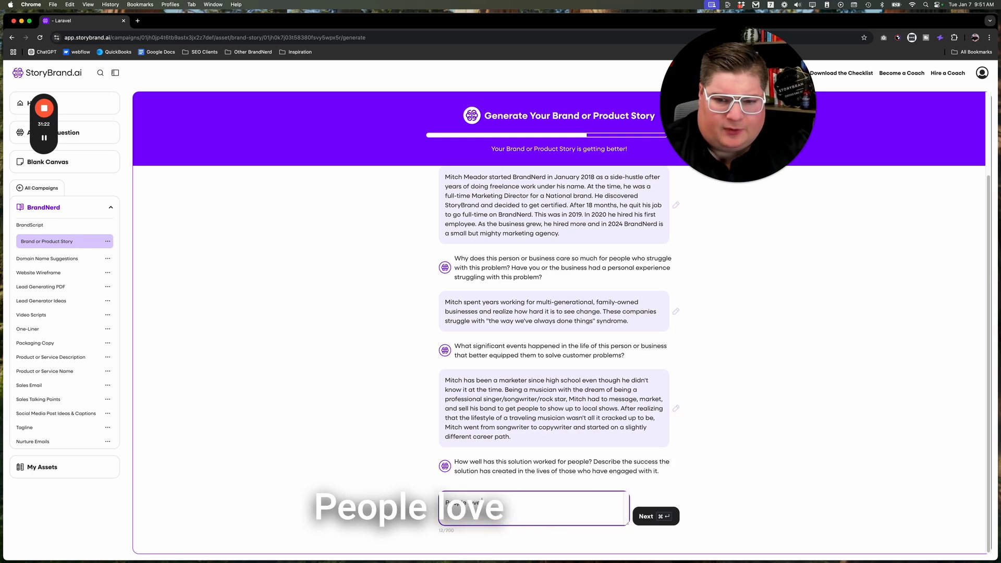
type("the results ")
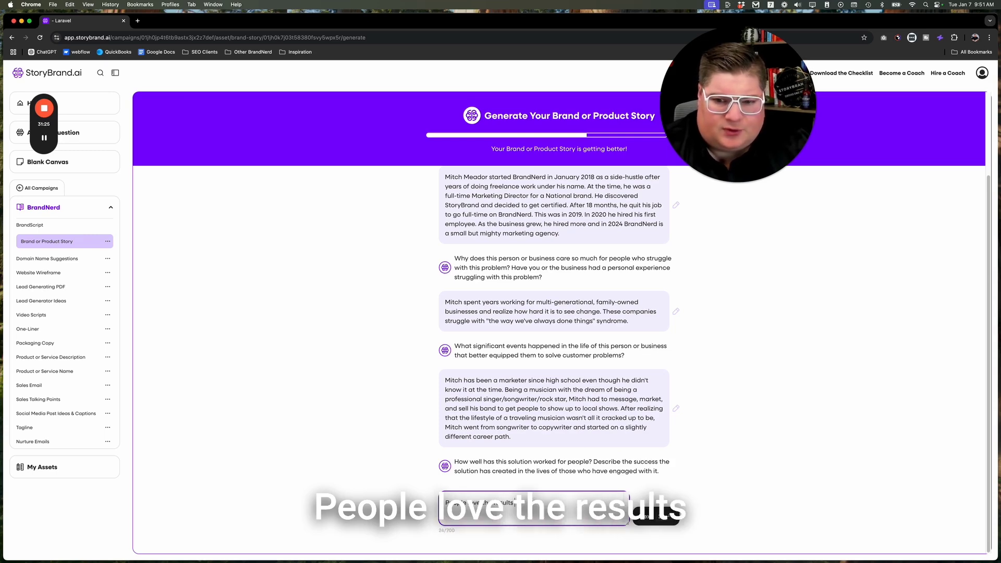
type("of working with")
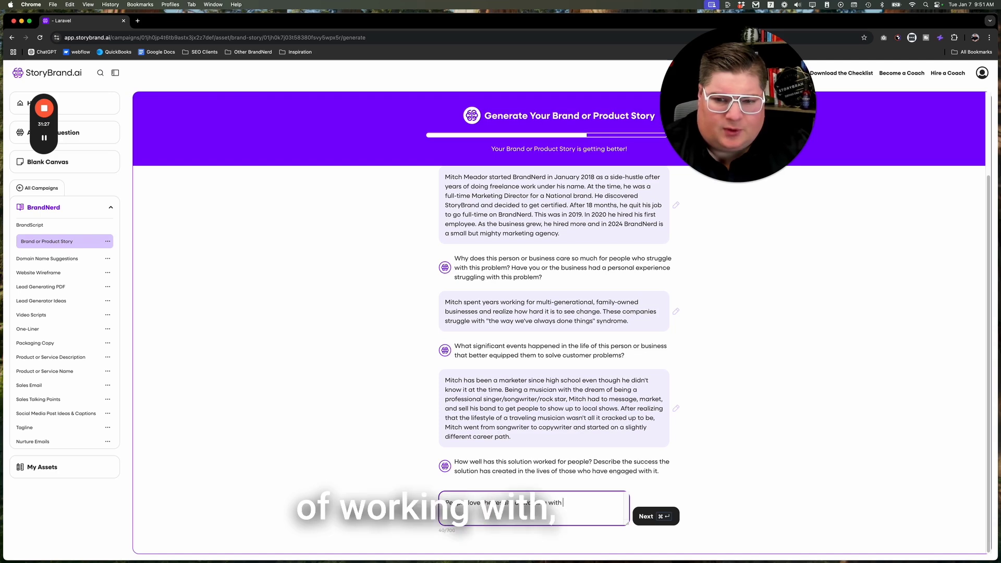
type(" Mitch. So man")
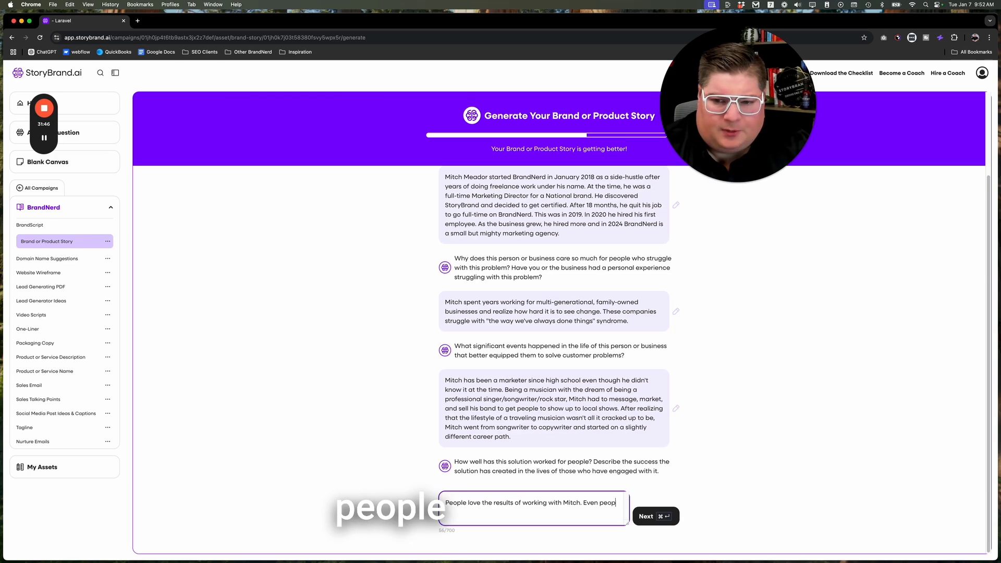
Add "Even people with years of experience selling remark how transformative this process is." to the solution-success answer and submit it.
type("ople with years ")
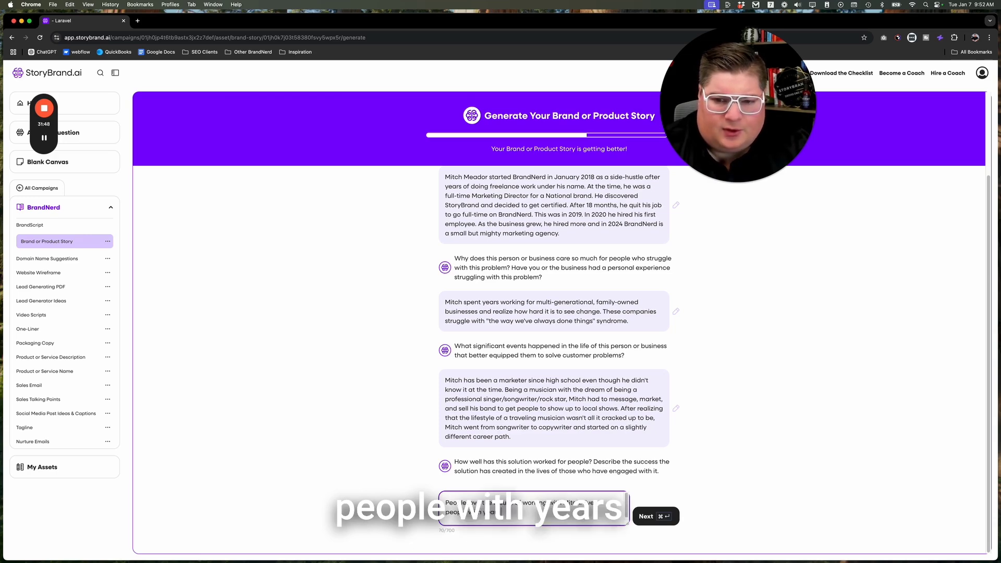
type("of experie")
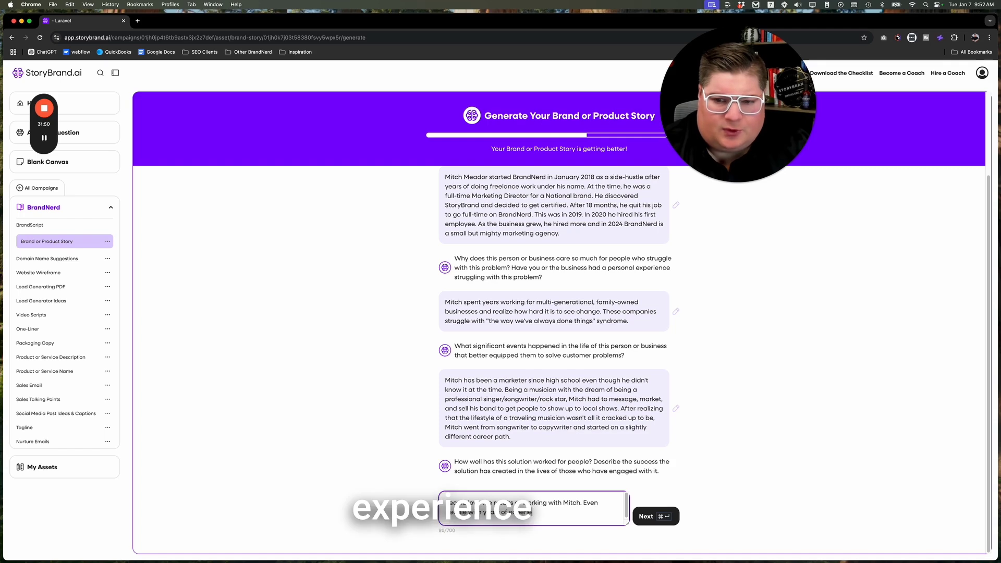
type("nce selling ")
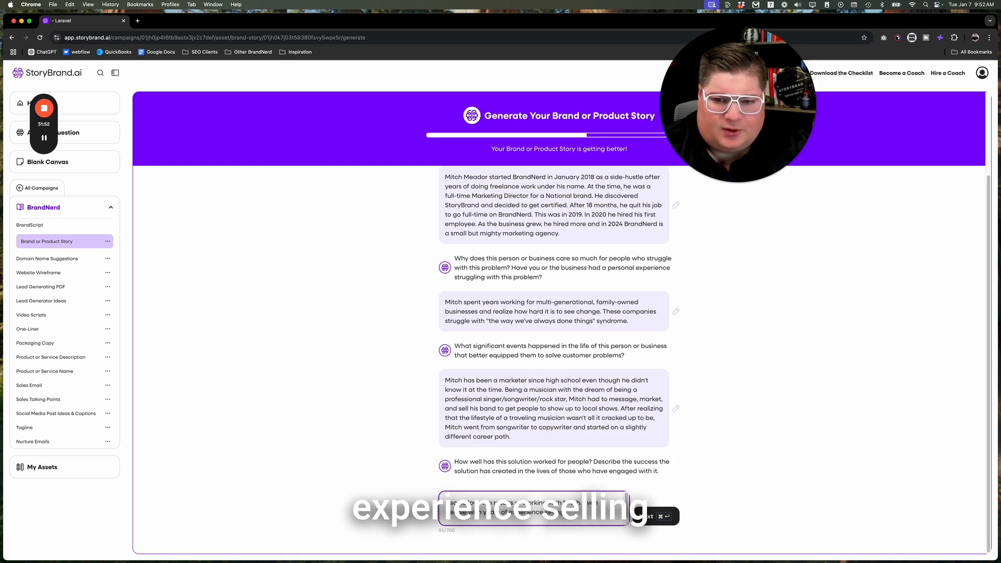
type("remakr")
type(" a")
key("BackSpace")
key("BackSpace")
key("BackSpace")
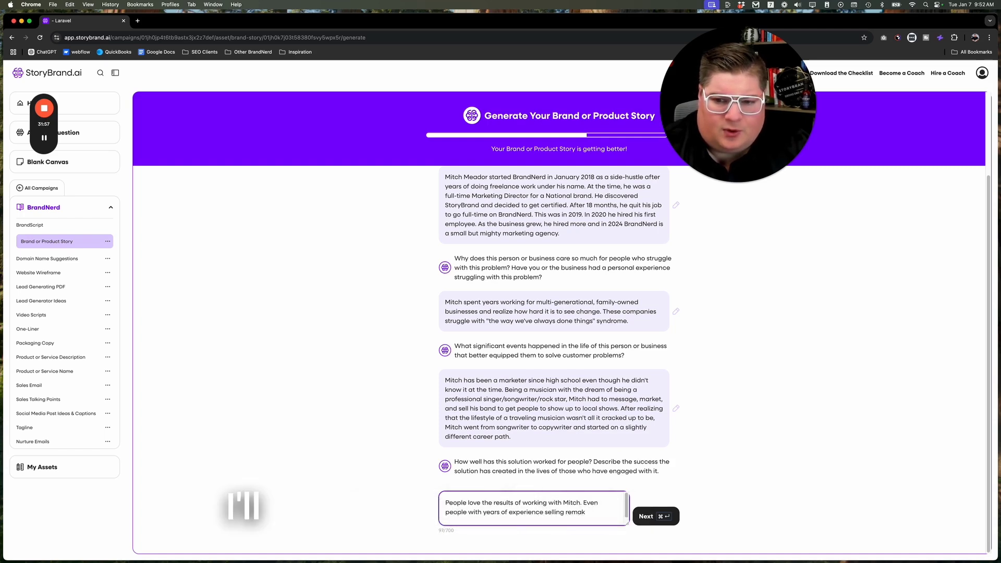
type("transforma")
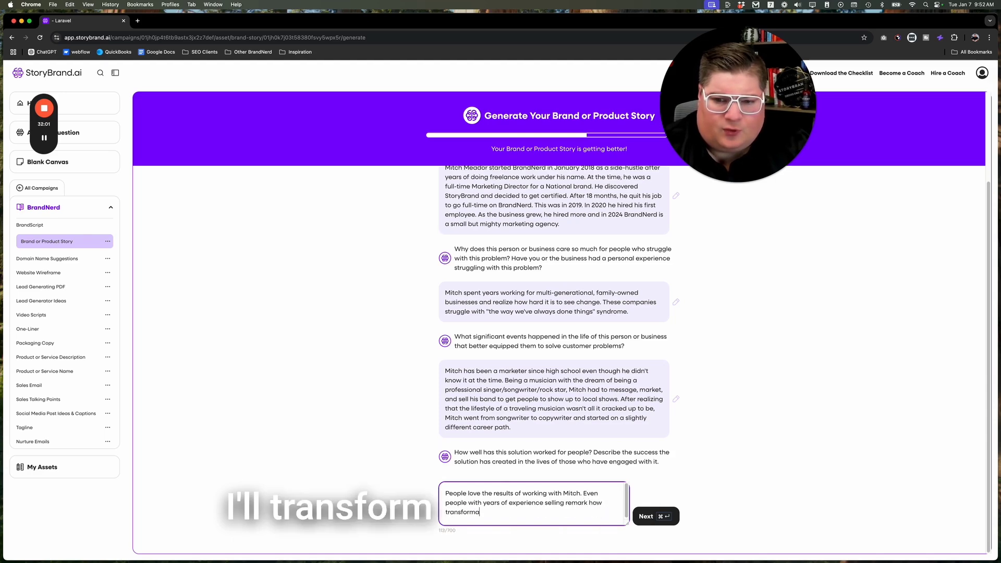
type("tive this process is")
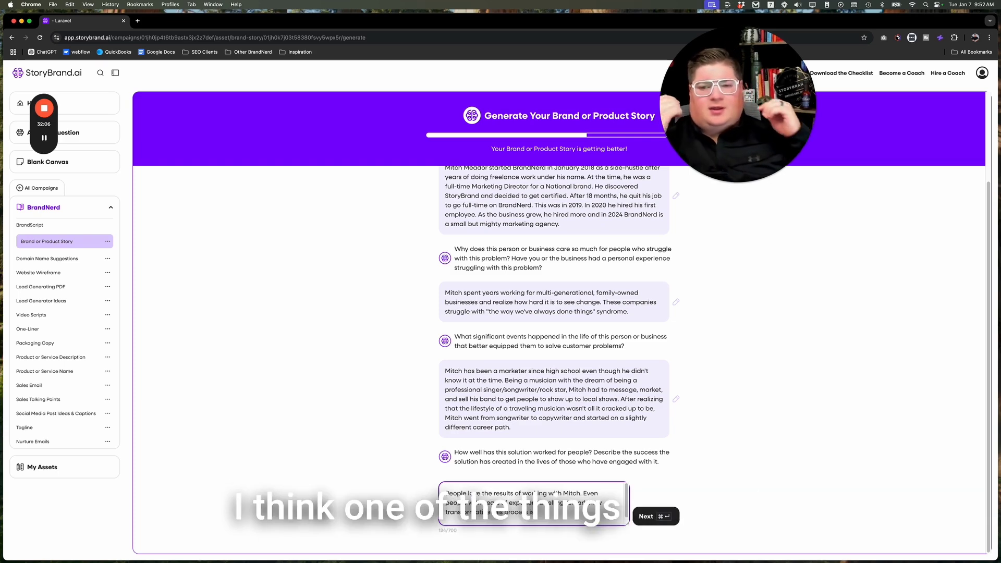
key("super+Return")
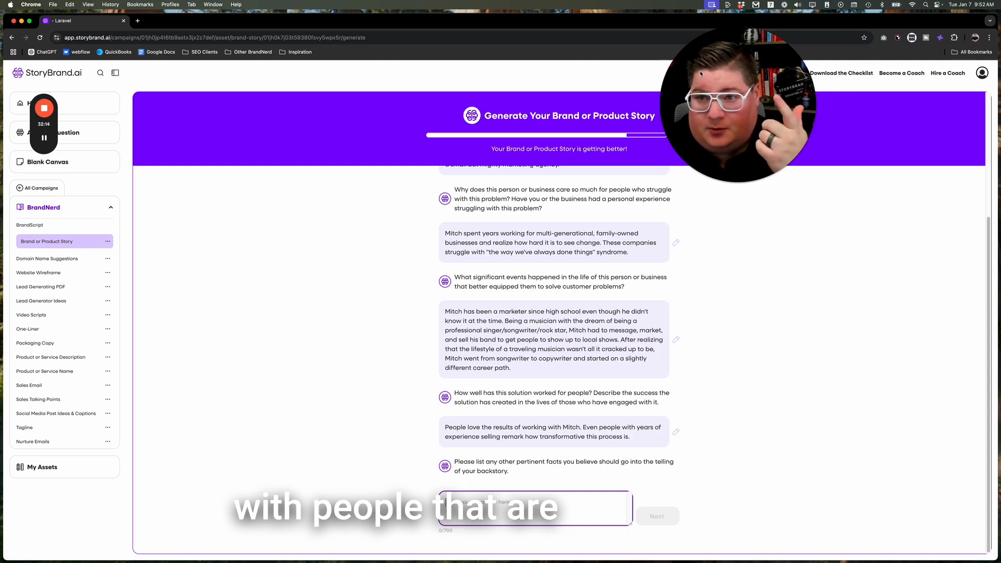
Submit the other pertinent backstory facts about marriage, four boys, coaching and worship leading, and generate the Brand or Product Story.
left_click_drag(700, 73, 782, 98)
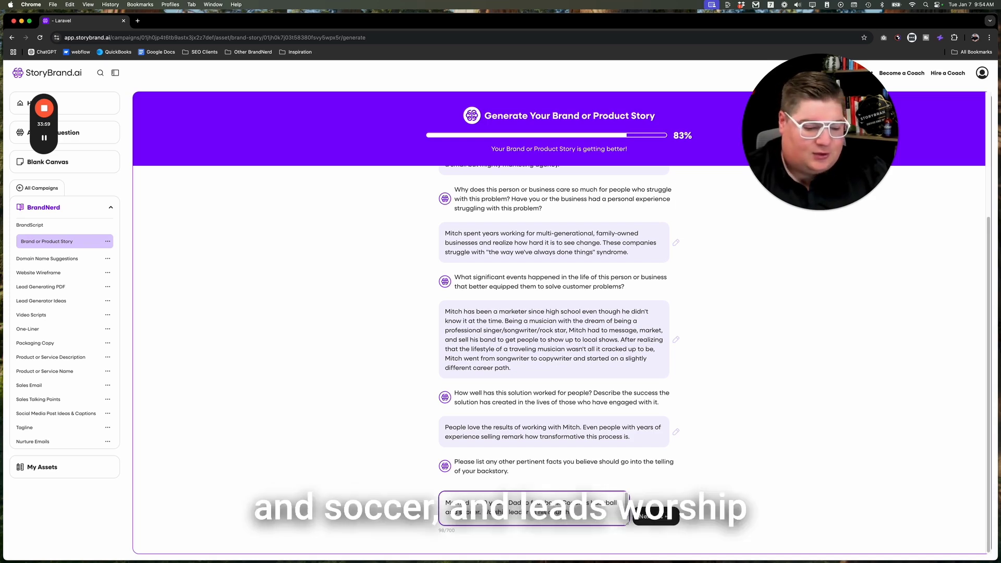
key("super+Return")
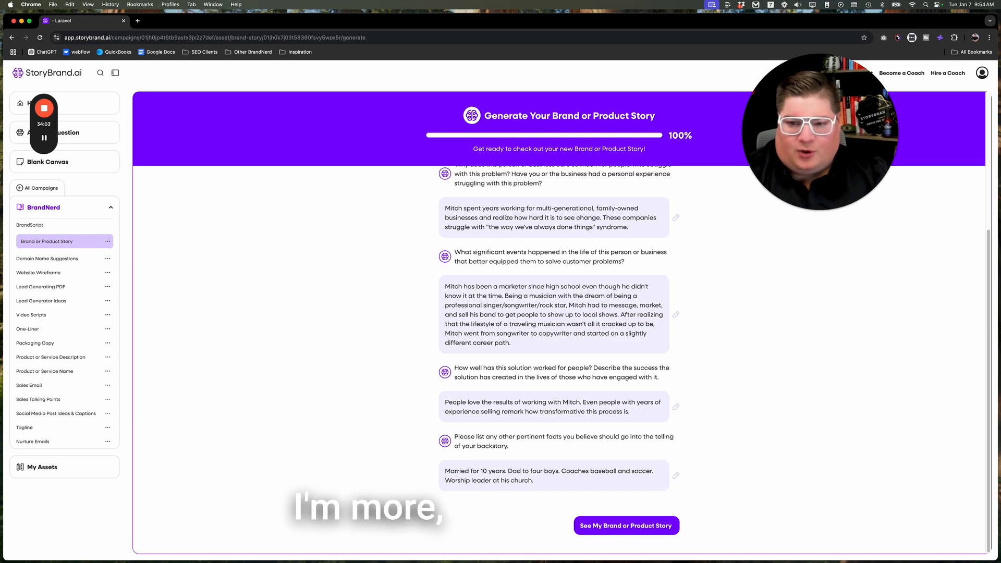
left_click(626, 525)
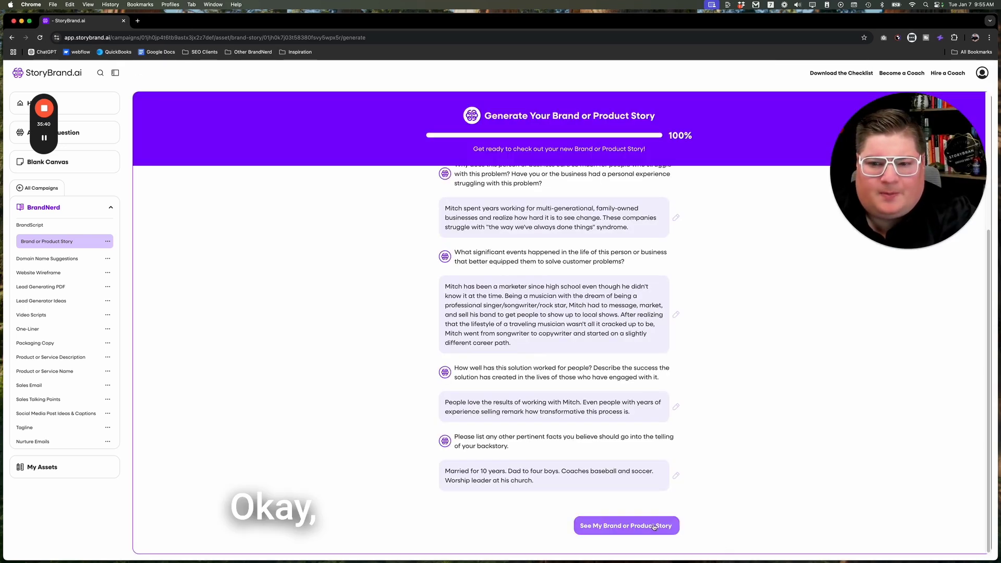
left_click(626, 525)
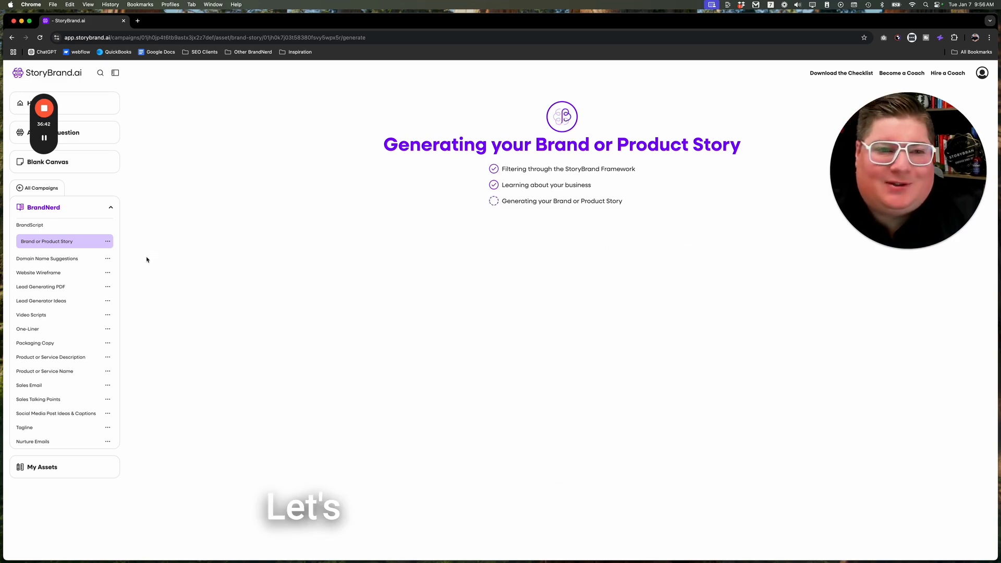
Generate domain name suggestions for the BrandNerd website using the search keywords "storybrand certified coach".
left_click(36, 260)
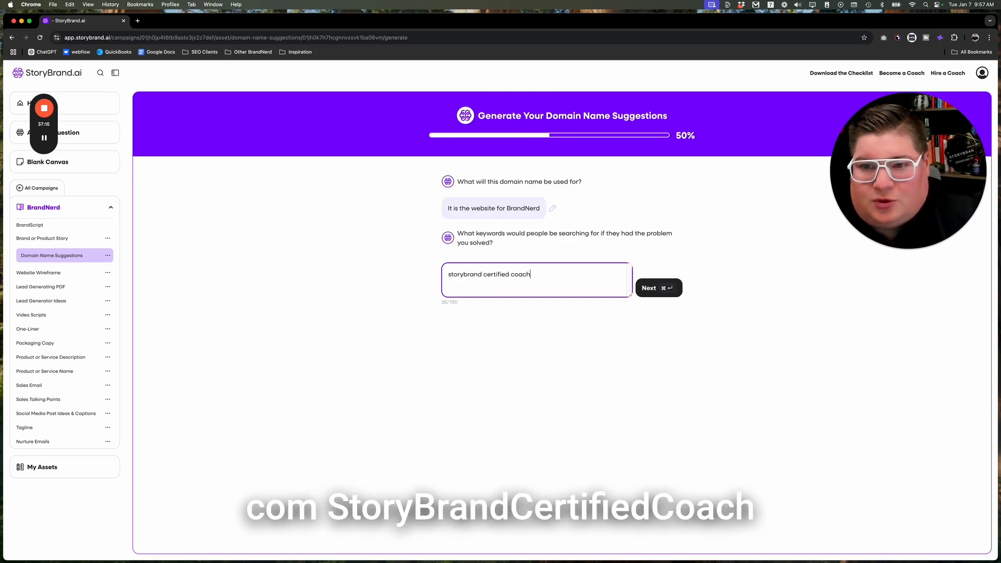
key("Return")
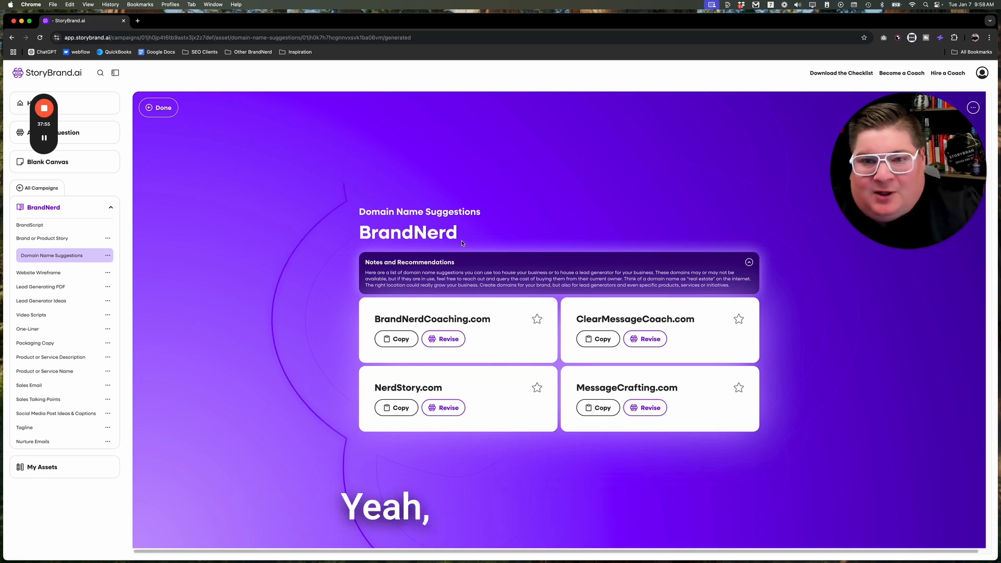
Generate the BrandNerd Website Wireframe, reload the page, and review its sections from the Header through Empathy & Authority.
left_click(52, 274)
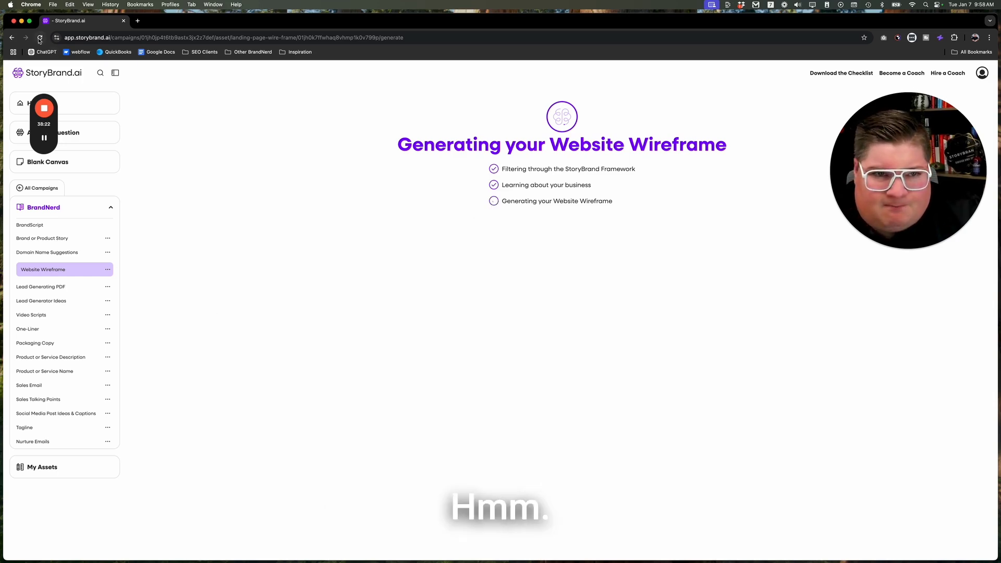
left_click(40, 39)
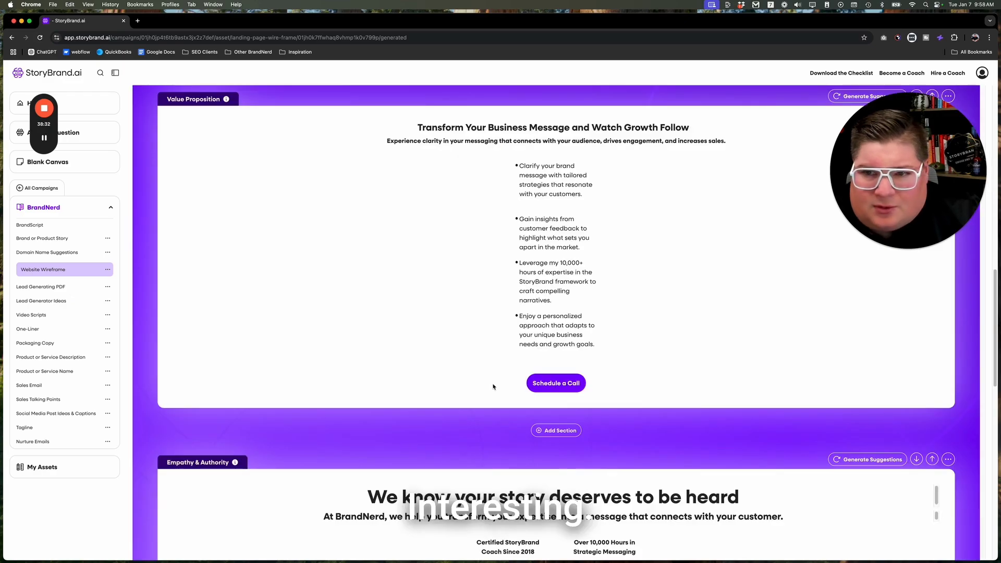
scroll(493, 387, "down", 10)
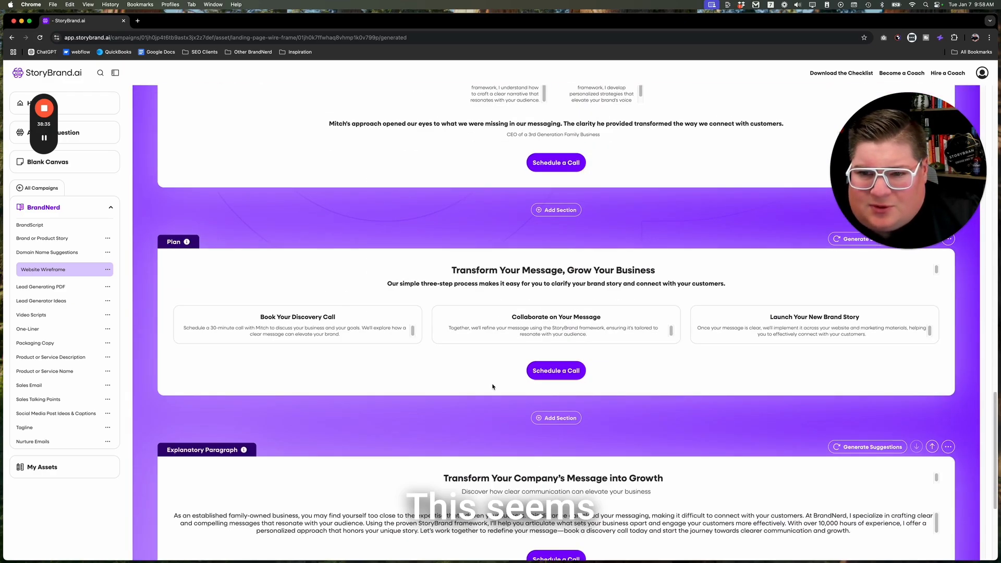
scroll(493, 386, "up", 10)
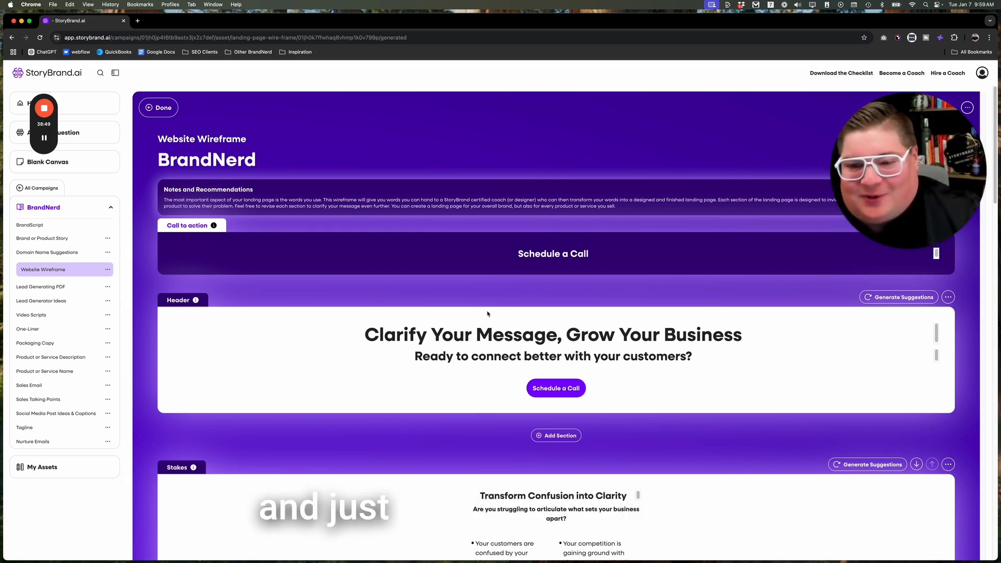
scroll(487, 313, "down", 5)
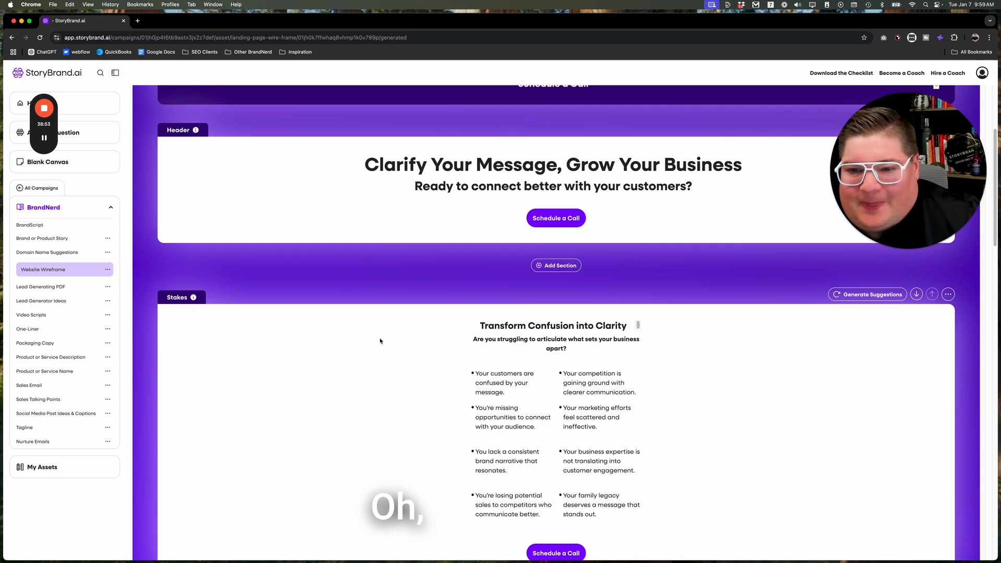
scroll(380, 341, "down", 1)
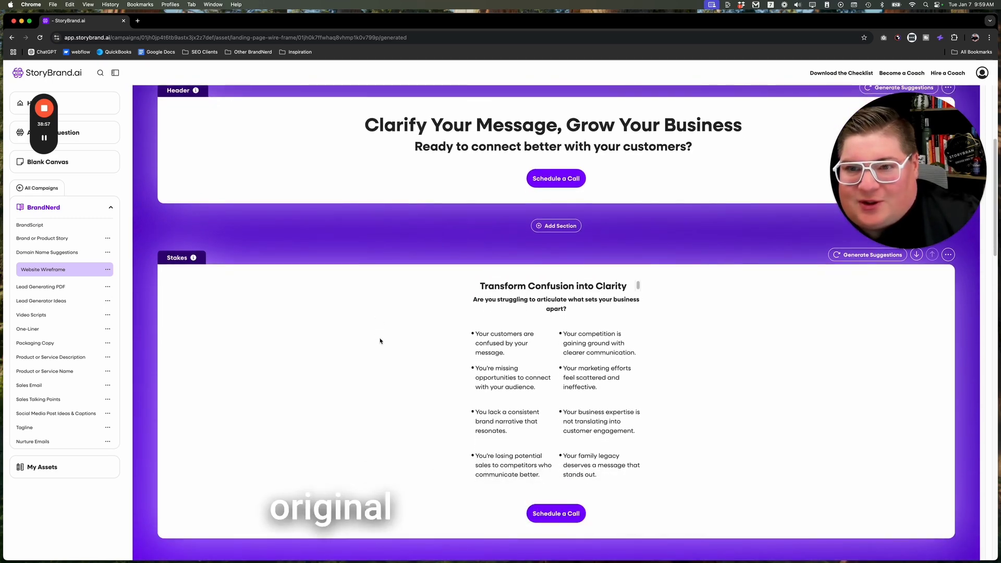
scroll(380, 341, "down", 2)
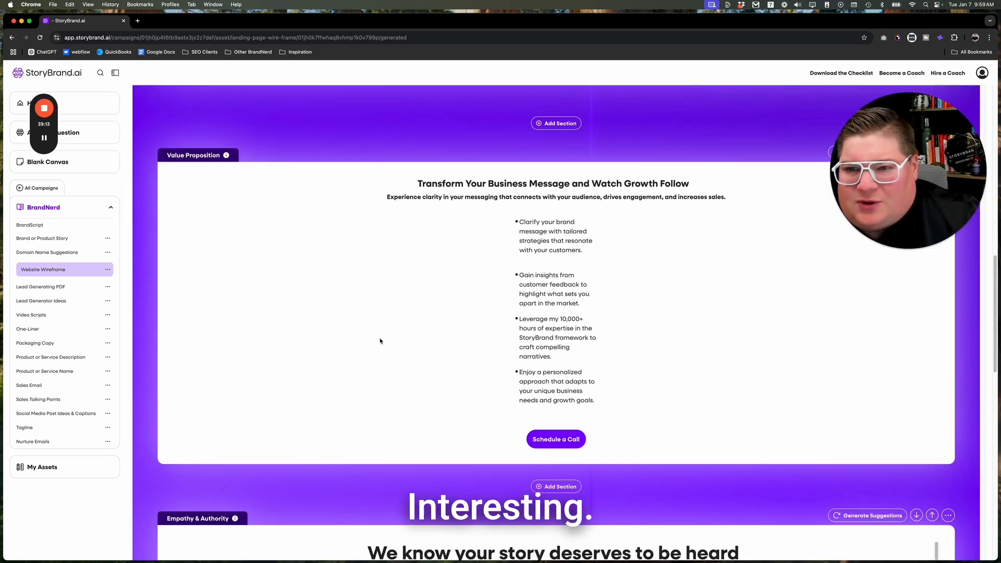
scroll(380, 341, "down", 3)
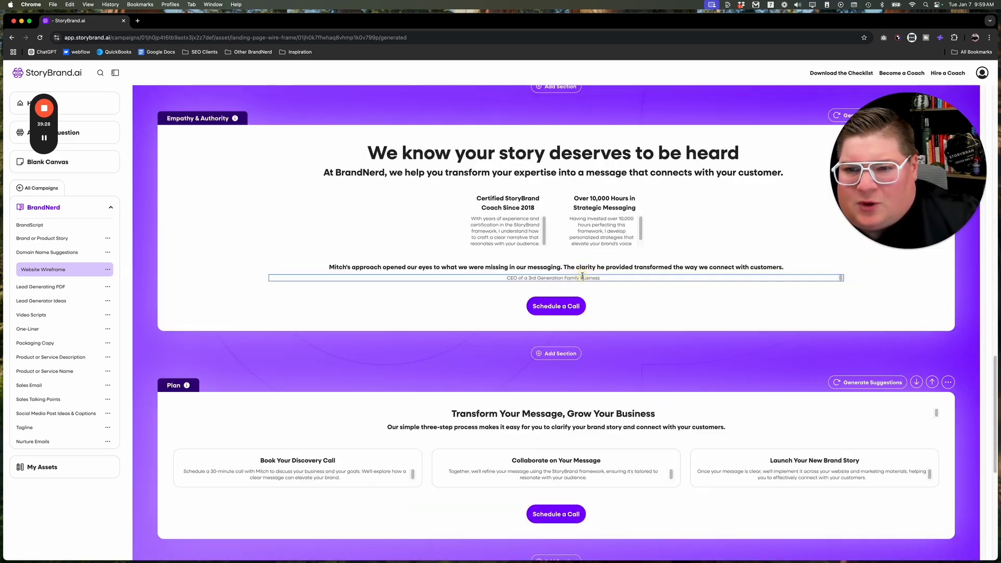
Try editing the testimonial attribution line in the wireframe's Empathy & Authority section.
key("BackSpace")
key("BackSpace")
key("BackSpace")
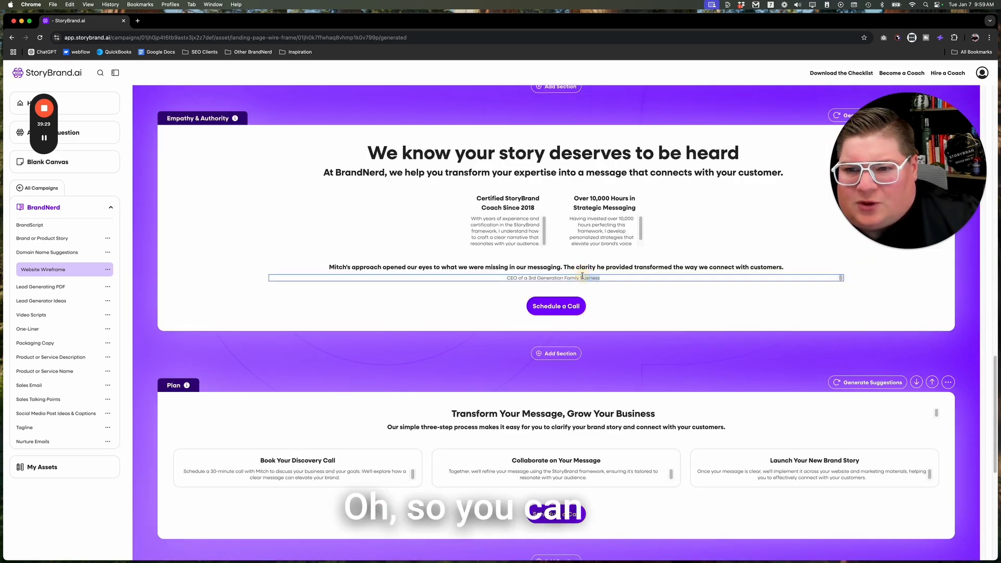
type("gg")
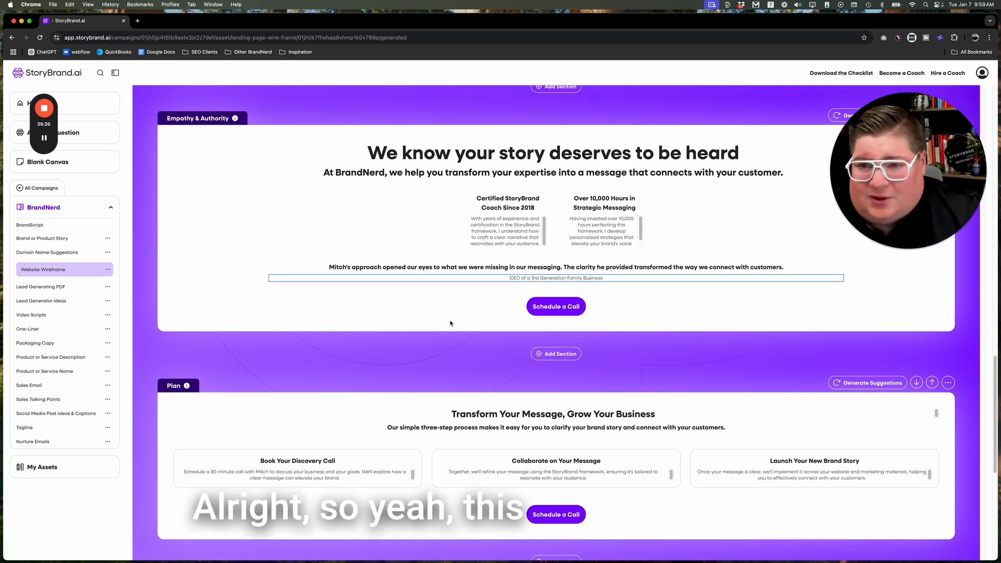
left_click(447, 330)
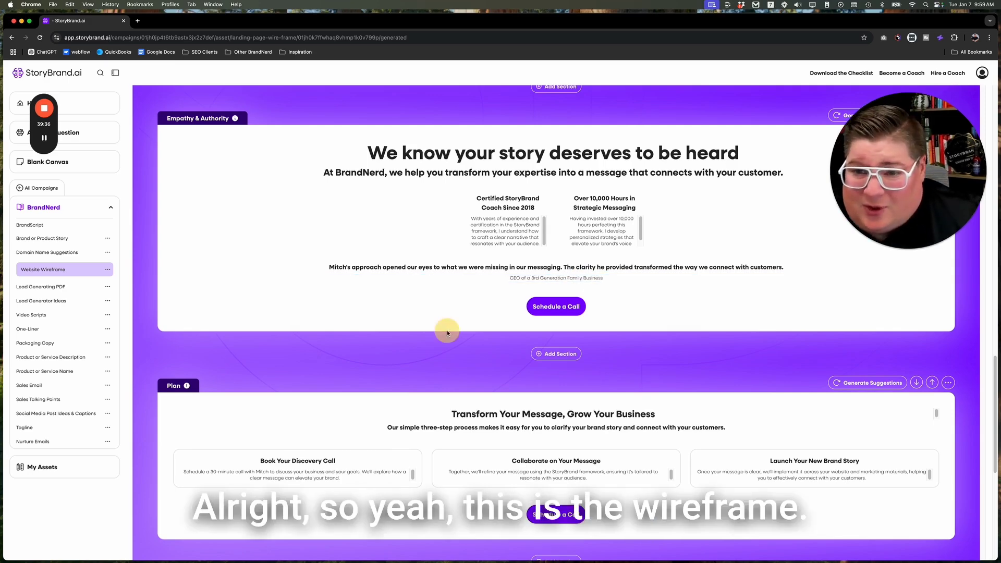
Review the wireframe's Plan, Explanatory Paragraph and Footer sections.
scroll(416, 362, "down", 2)
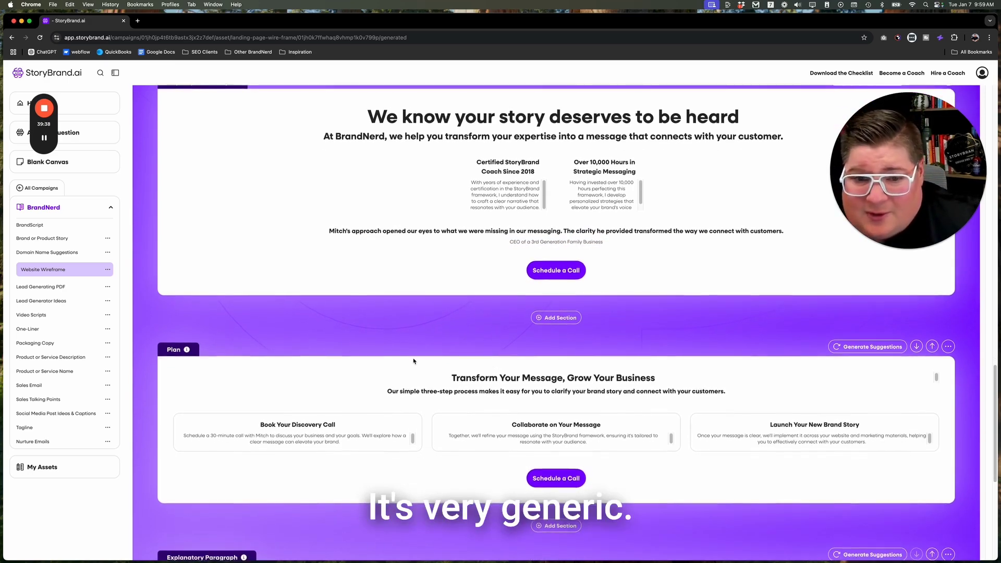
scroll(562, 262, "down", 4)
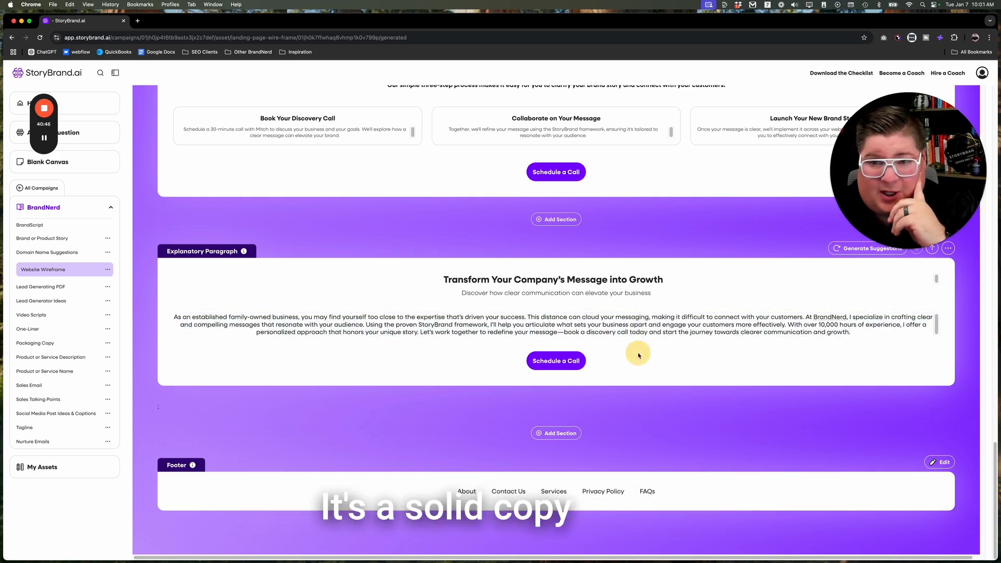
Review the wireframe's sections back up to the Value Proposition and check which section types can be added.
scroll(435, 323, "up", 2)
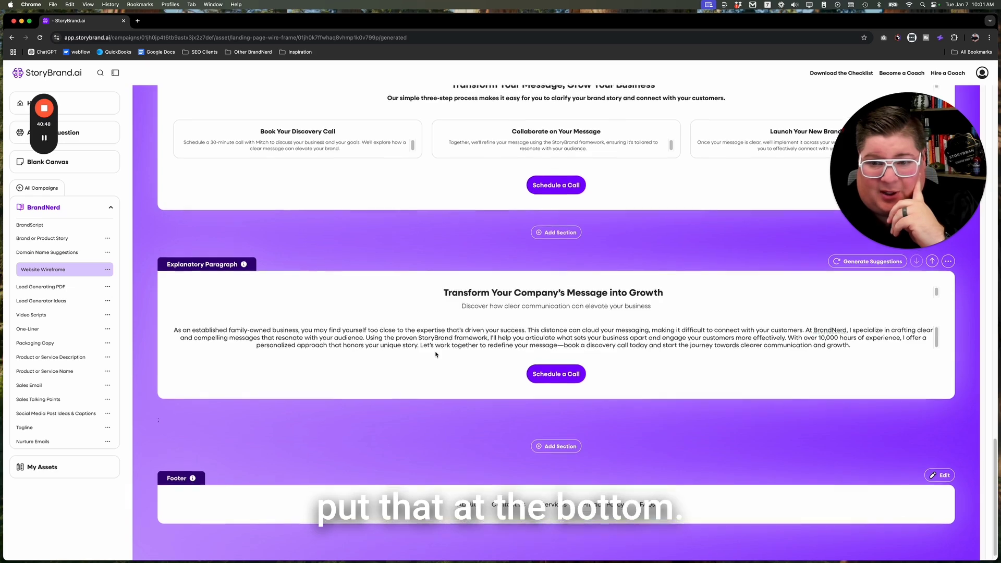
scroll(435, 353, "up", 6)
left_click(560, 330)
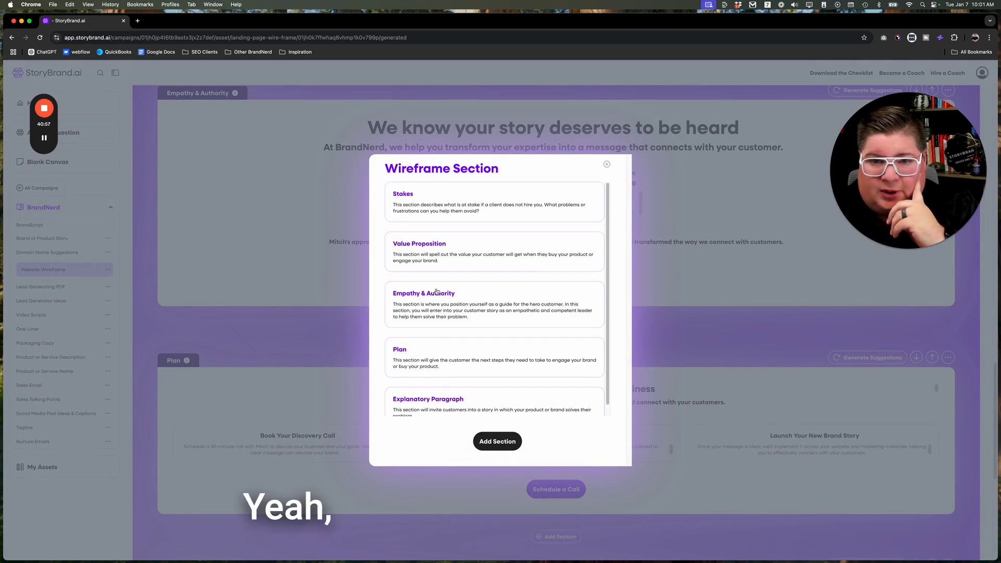
left_click(261, 332)
scroll(261, 333, "up", 10)
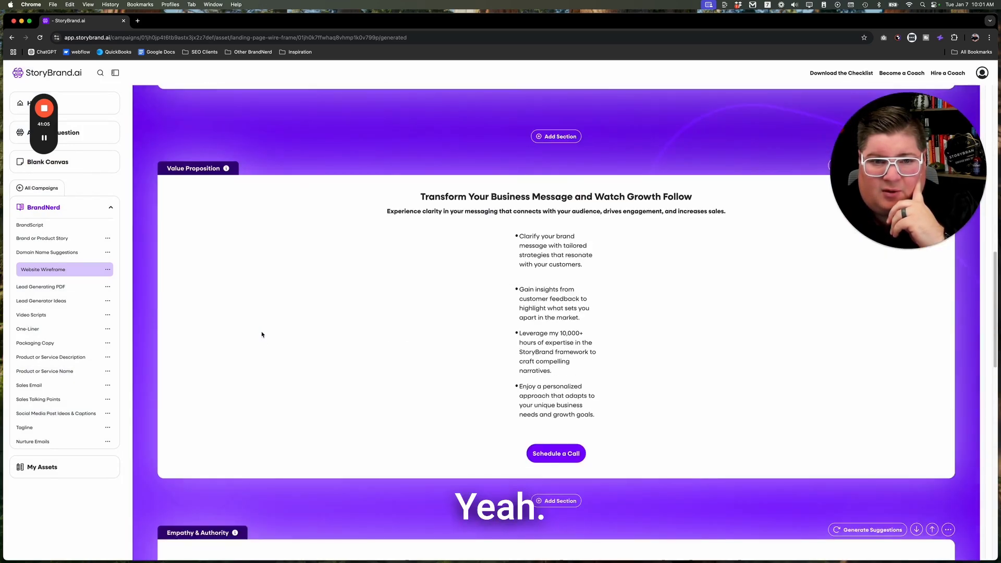
scroll(302, 290, "down", 3)
scroll(302, 292, "up", 3)
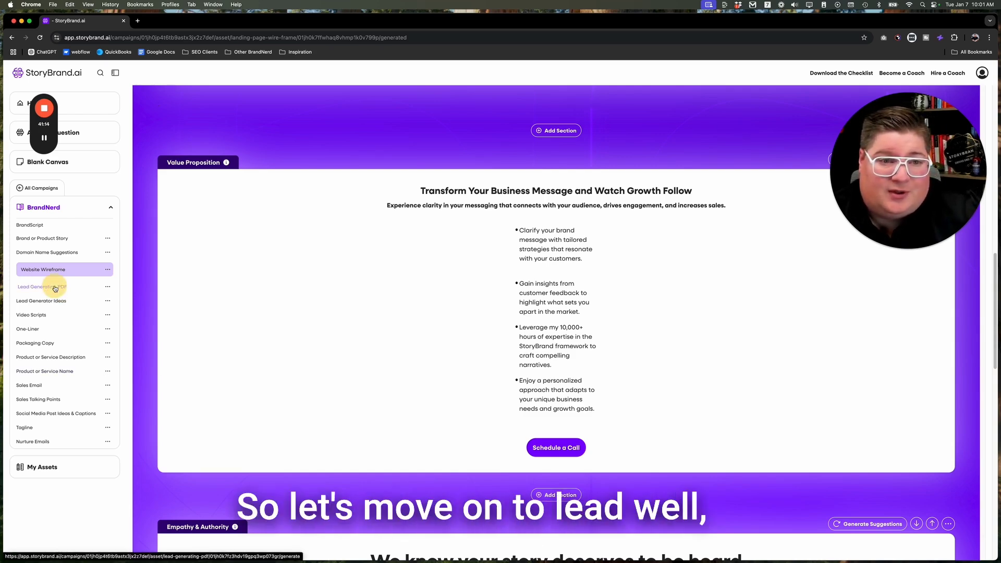
Open the Brand or Product Story questionnaire and generate the story from its completed answers.
left_click(41, 238)
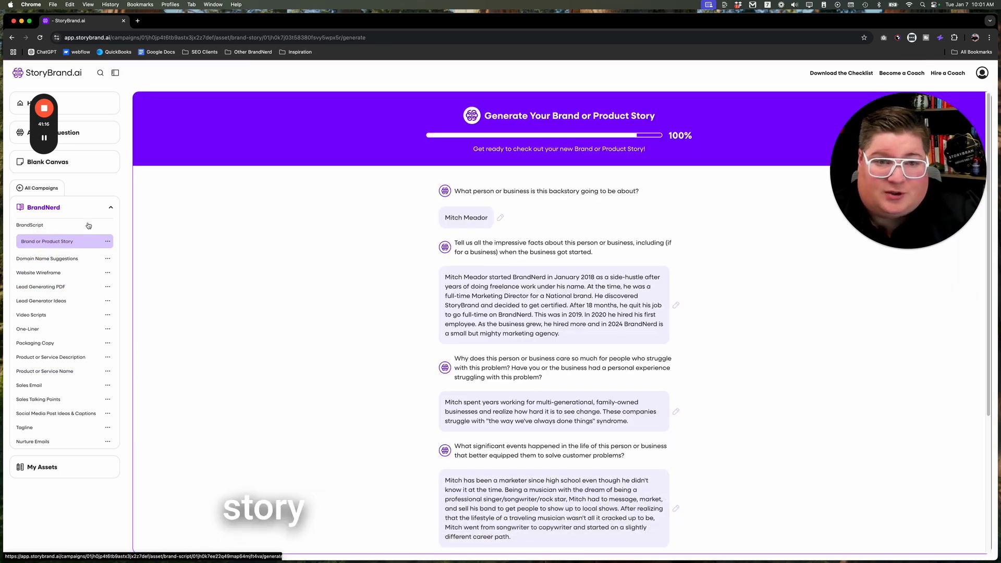
left_click(632, 535)
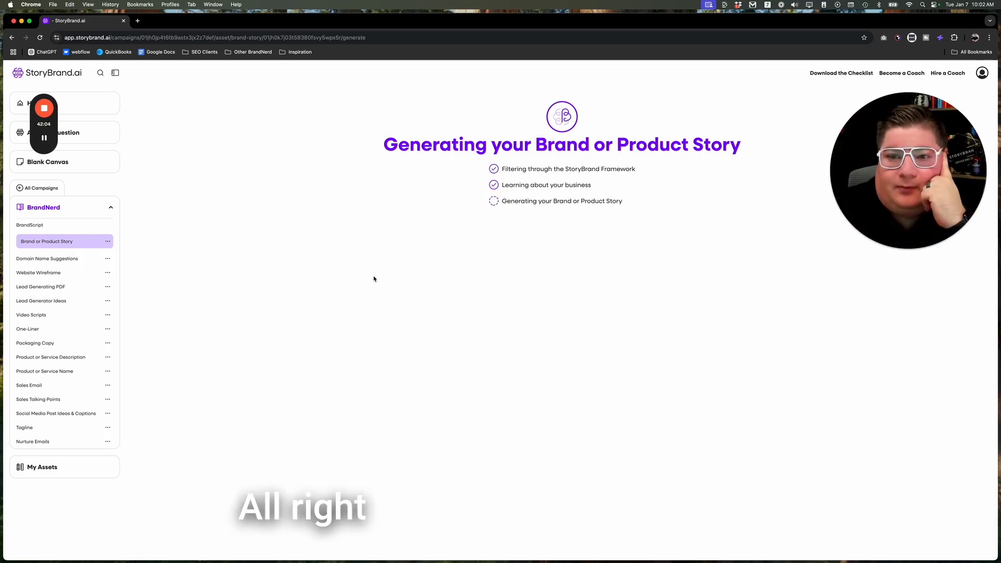
Generate the Lead Generating PDF for BrandNerd and read its copy through to the closing call to action.
left_click(63, 286)
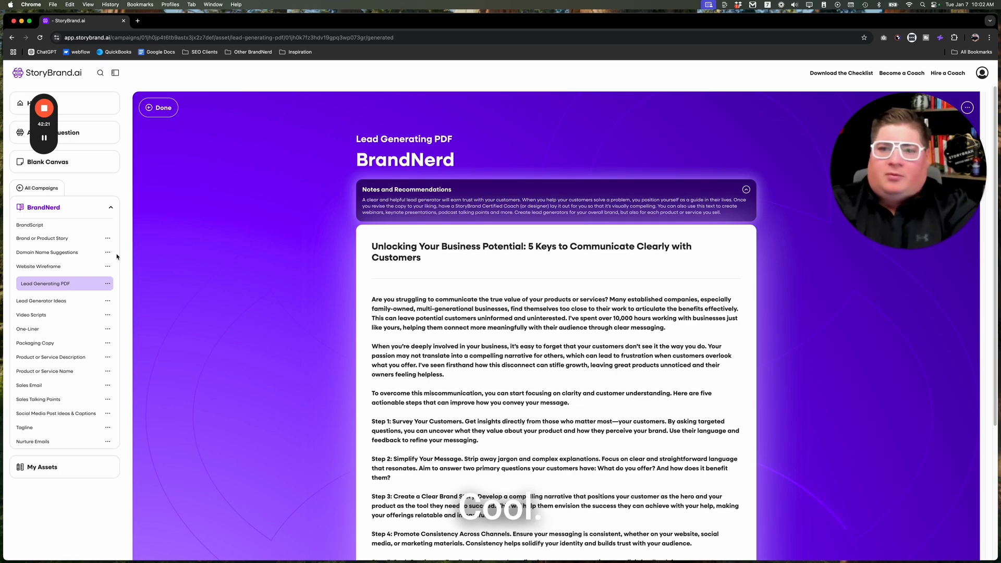
scroll(443, 489, "down", 2)
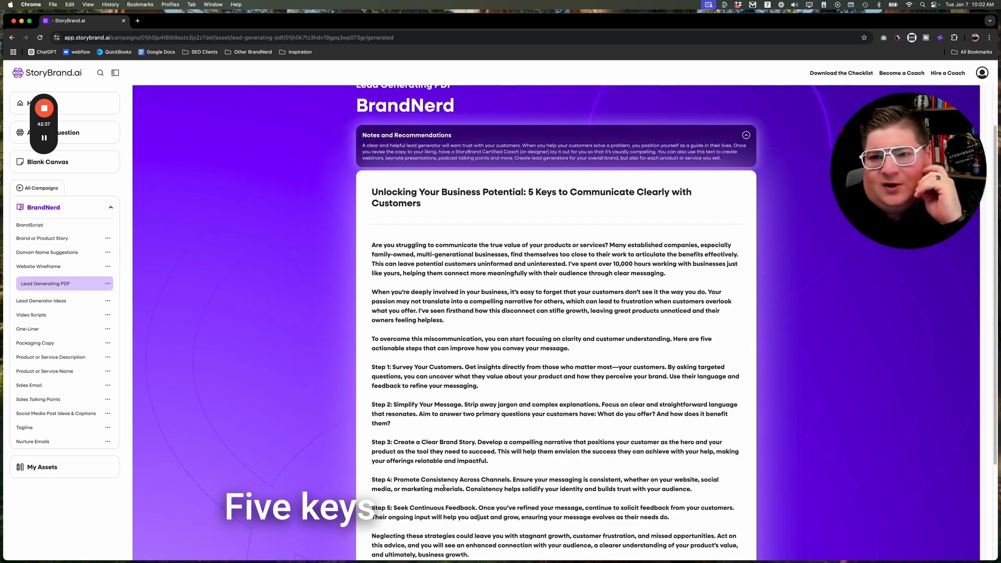
scroll(443, 488, "down", 3)
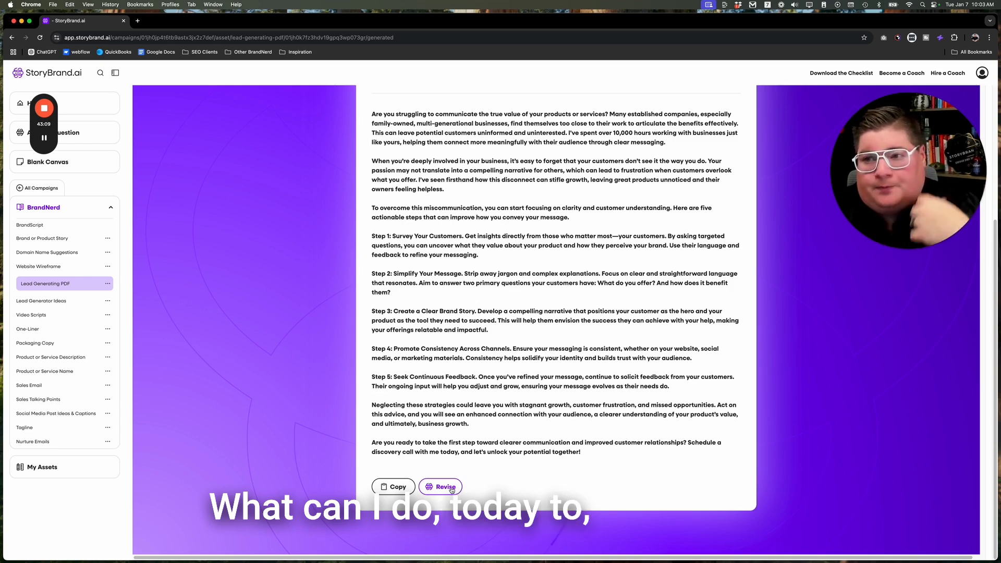
Generate the Lead Generator Ideas and compare them, focusing on the Customer Insights Survey Template and the brand story webinar.
left_click(41, 301)
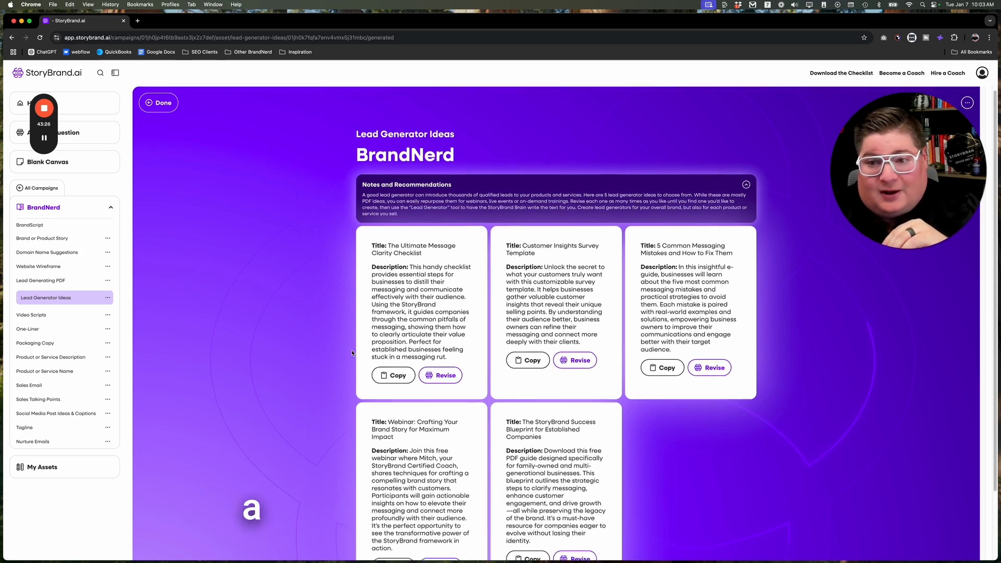
scroll(352, 352, "down", 3)
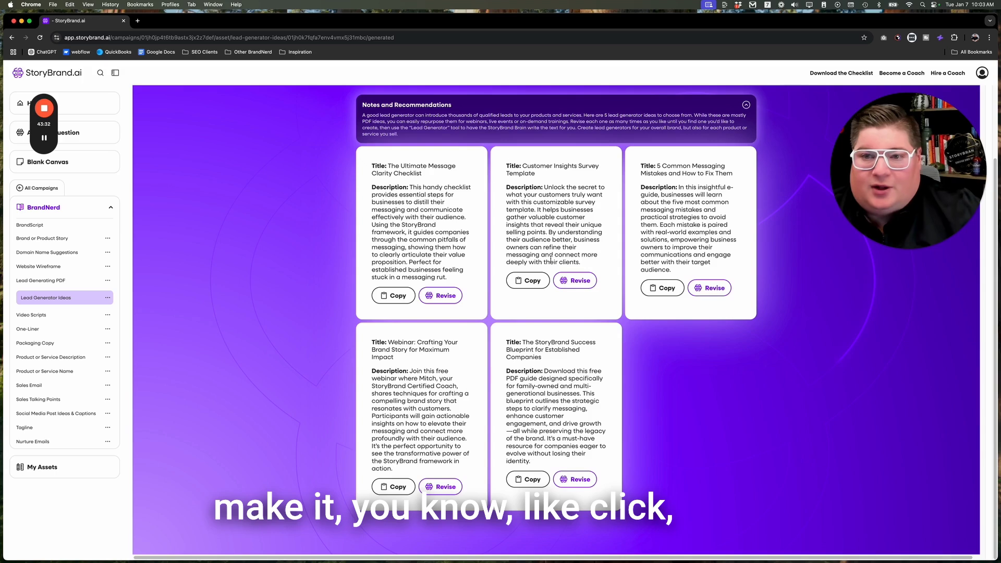
left_click_drag(523, 165, 543, 176)
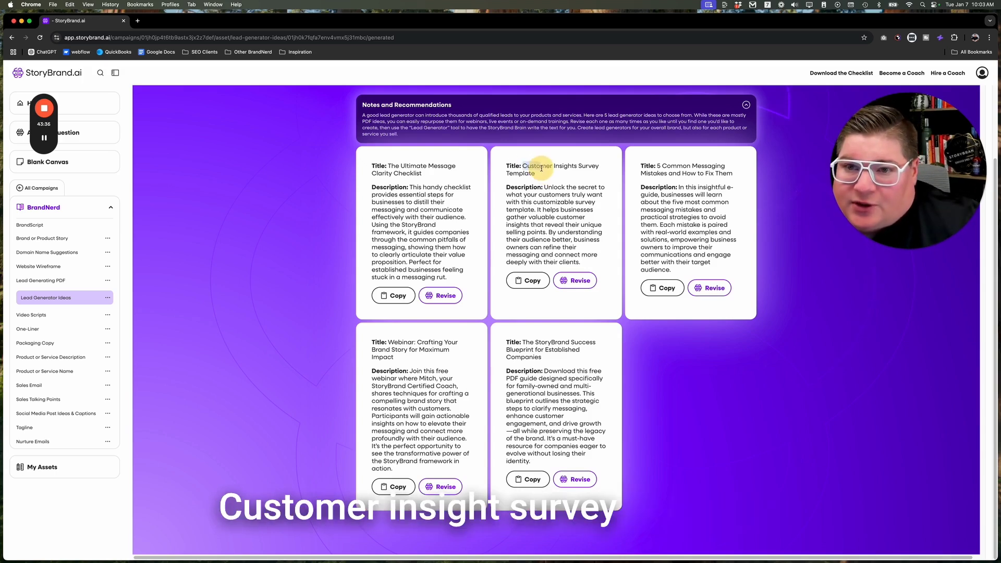
left_click(540, 177)
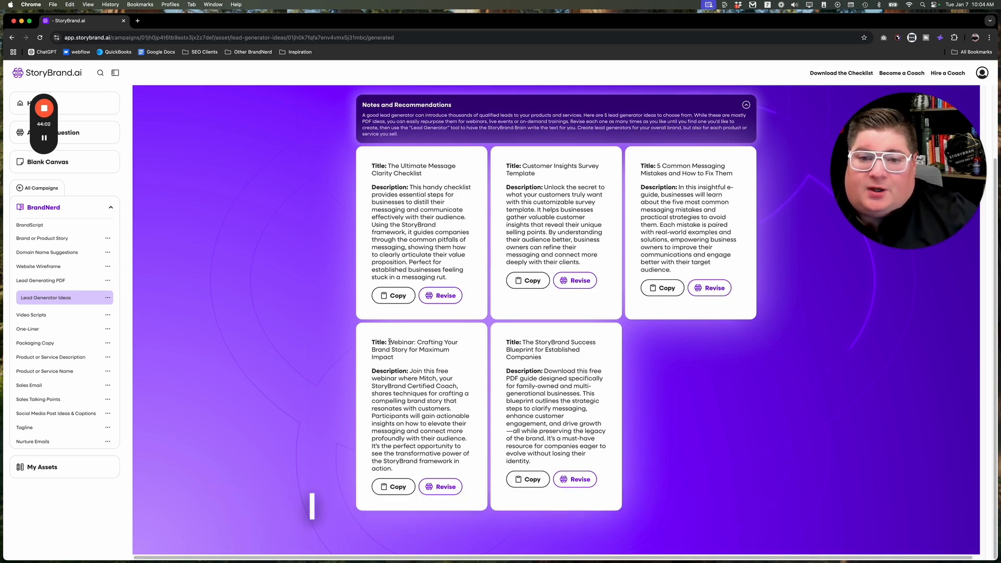
left_click_drag(388, 342, 396, 360)
left_click(396, 360)
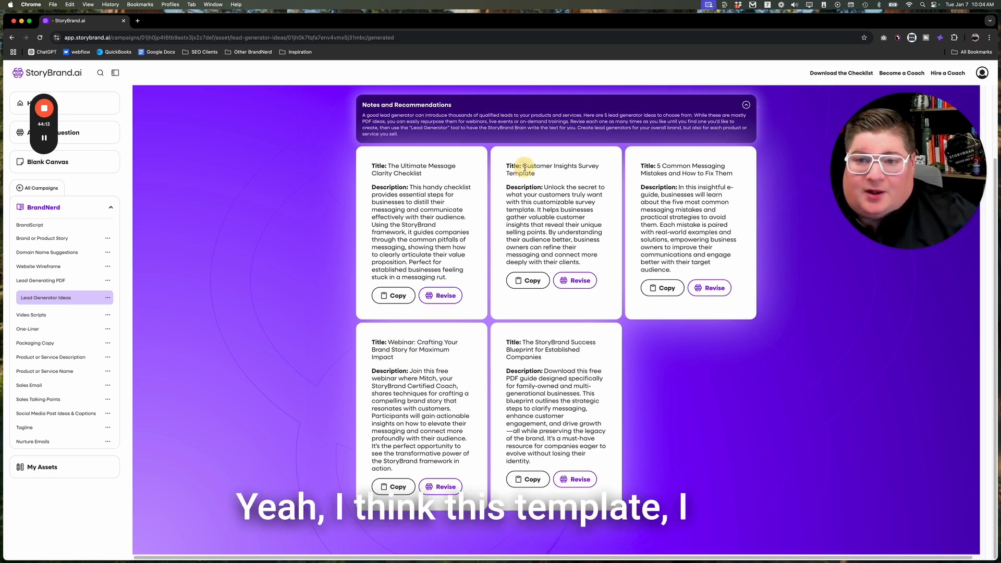
left_click_drag(522, 165, 534, 176)
left_click(535, 177)
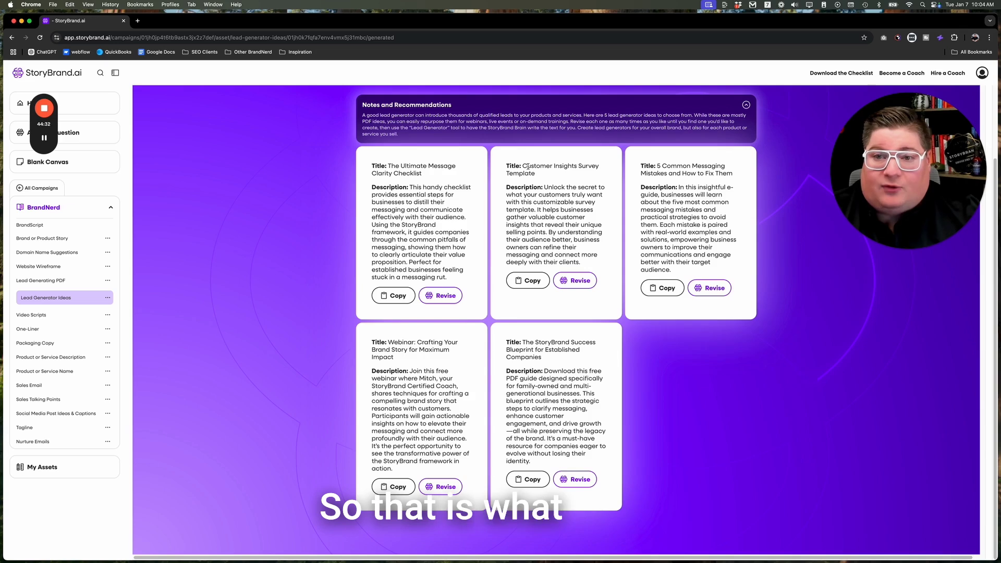
Copy the Customer Insights Survey Template idea and start a revision of the Lead Generating PDF.
mouse_move(523, 166)
left_mouse_down()
mouse_move(545, 174)
mouse_move(535, 174)
left_mouse_up()
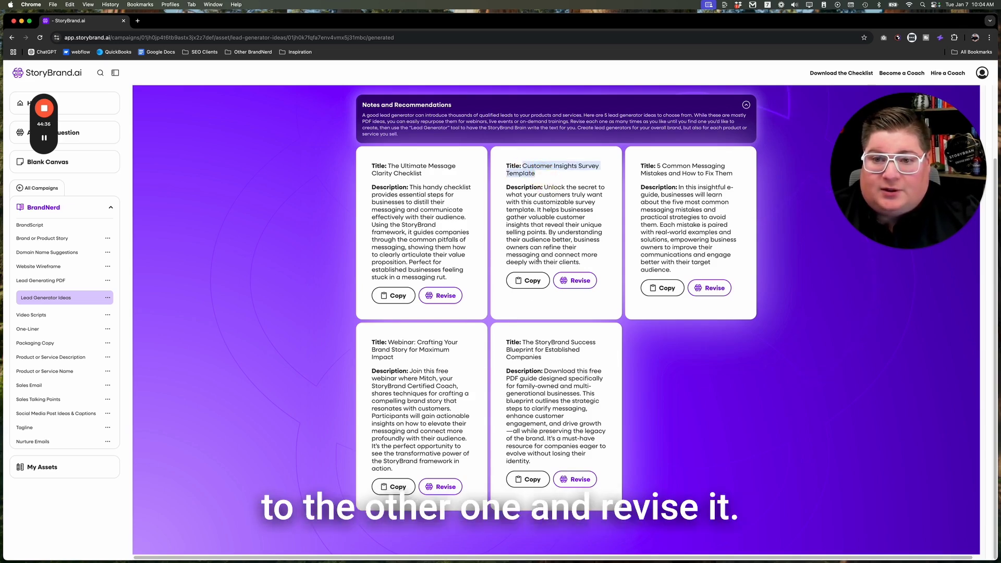
left_click(529, 281)
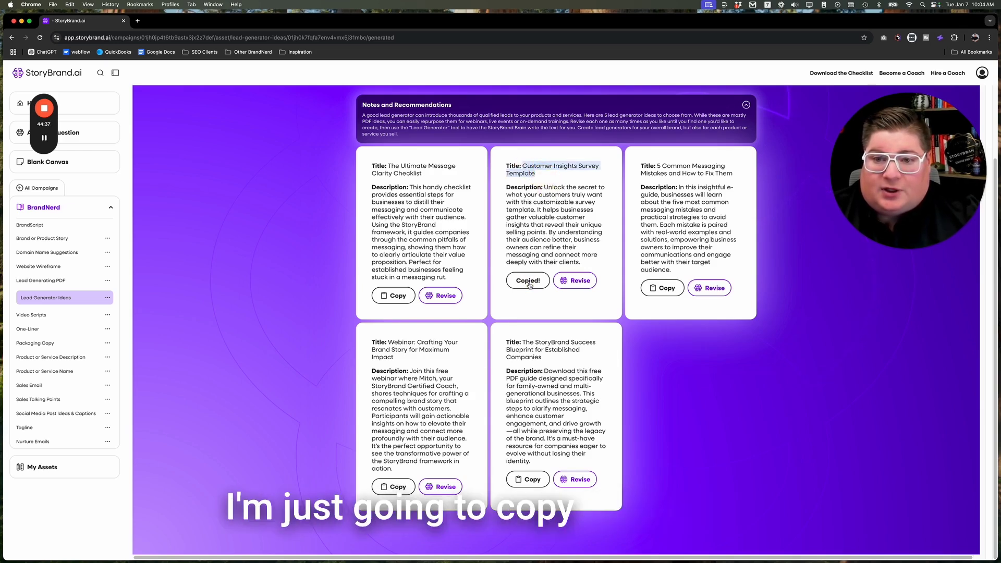
left_click(55, 282)
scroll(365, 410, "down", 3)
left_click(439, 485)
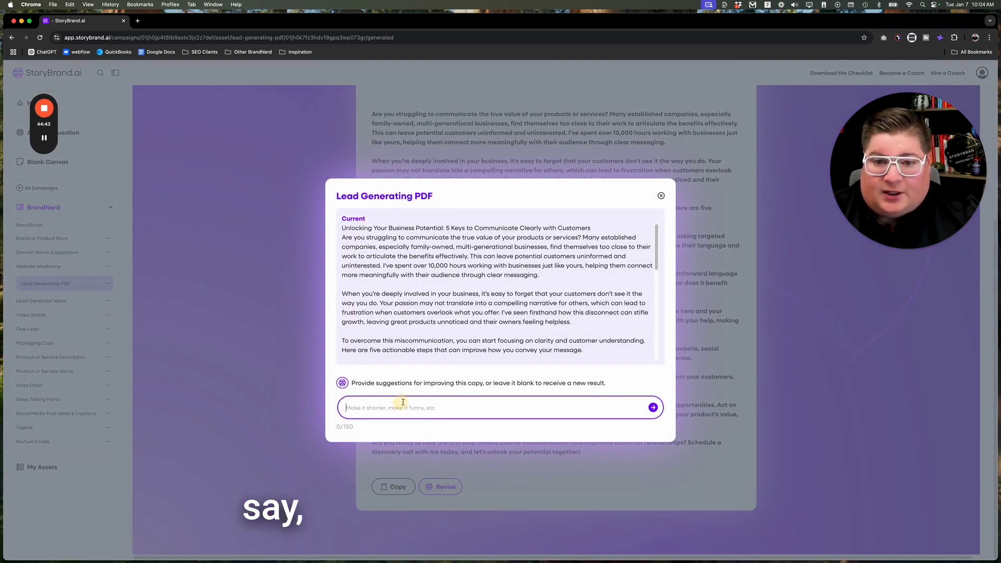
Request a revision with "Can you make this instead" followed by the copied survey template idea, and read the suggested copy.
type("Can you ma")
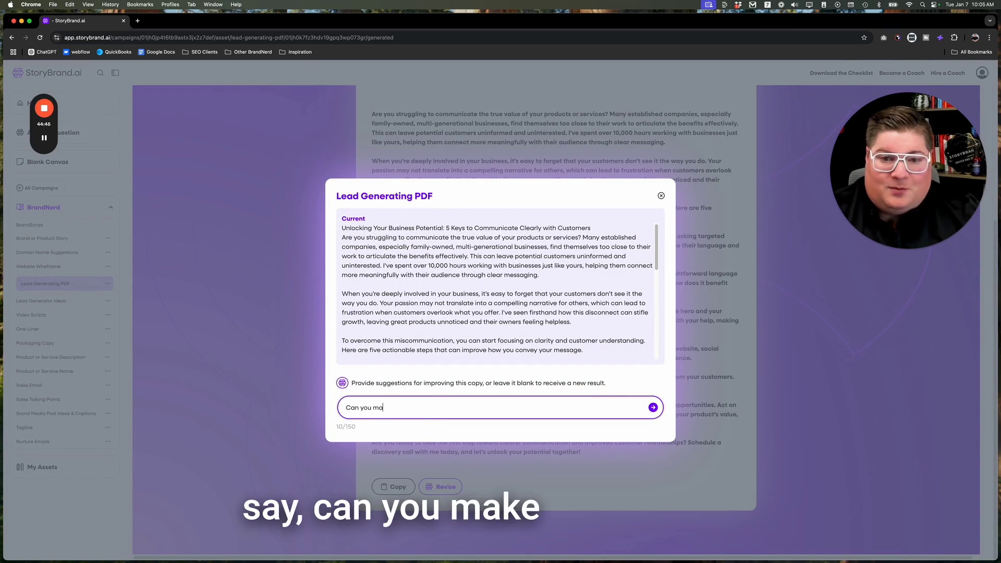
type("ke this inc")
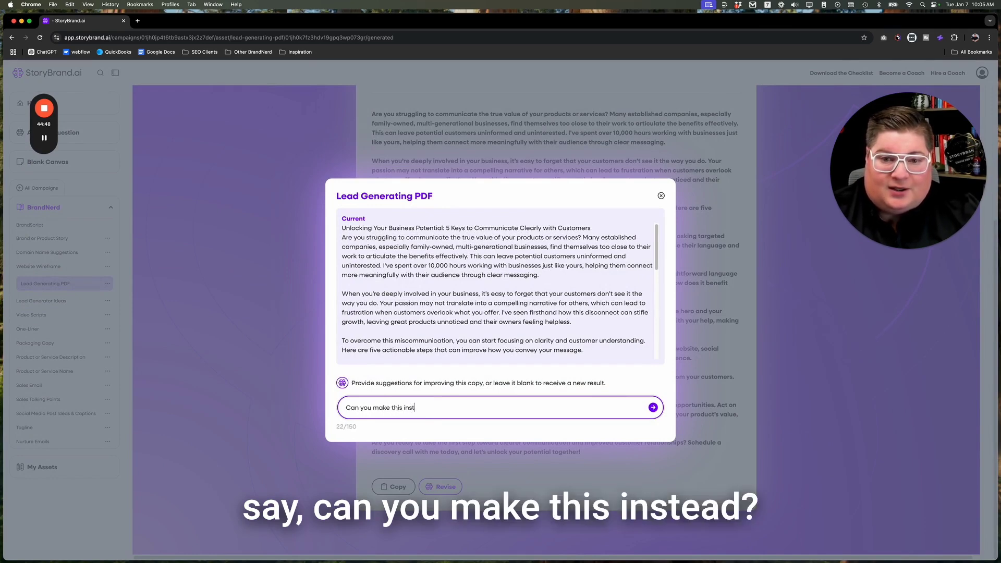
type("tead")
key("super+v")
key("Return")
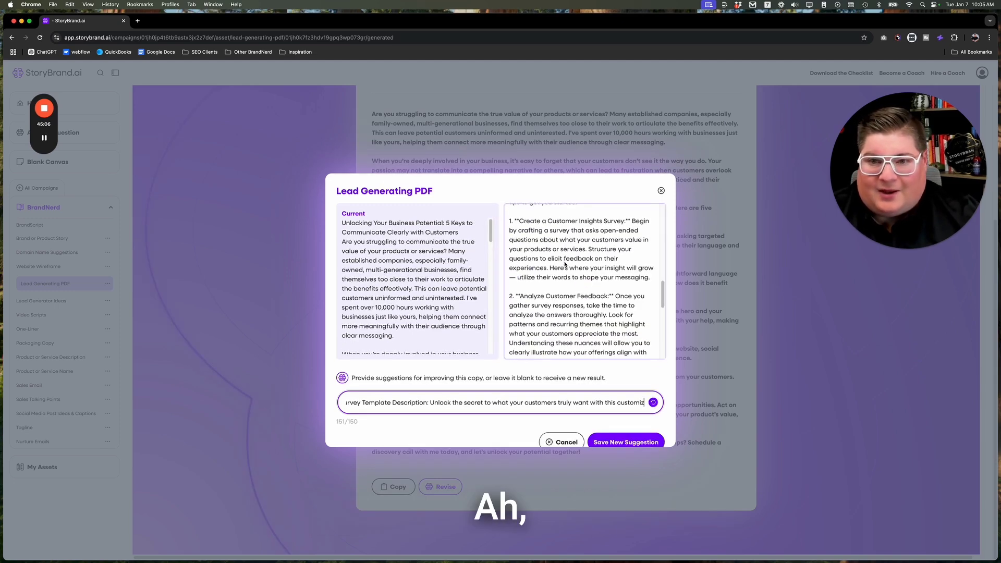
scroll(581, 339, "down", 5)
Request a new suggestion with the prompt "Create a template for customer feedback to help me create a clear message".
type("Create ")
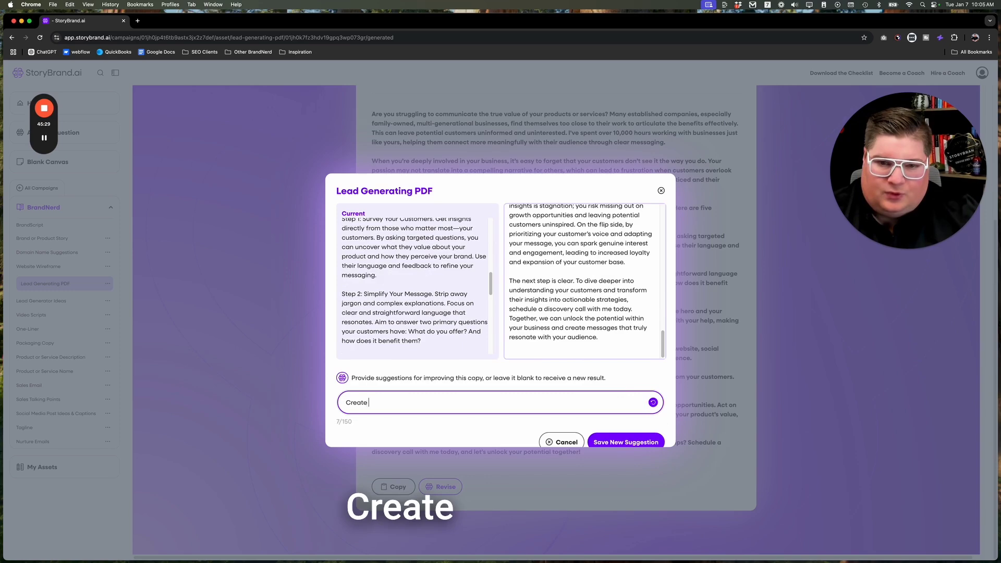
type("a custoemr")
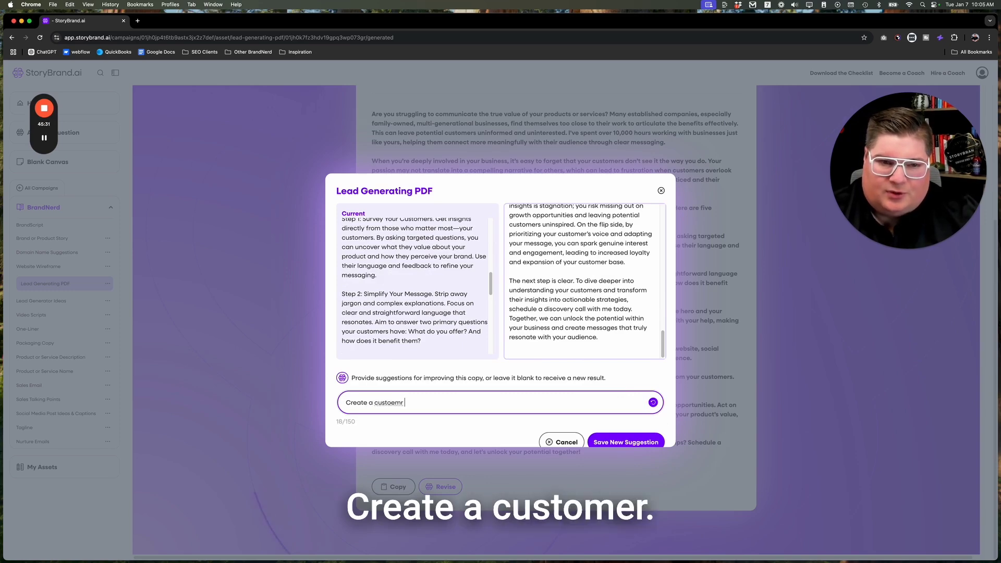
key("BackSpace")
key("BackSpace")
key("BackSpace")
type("mer")
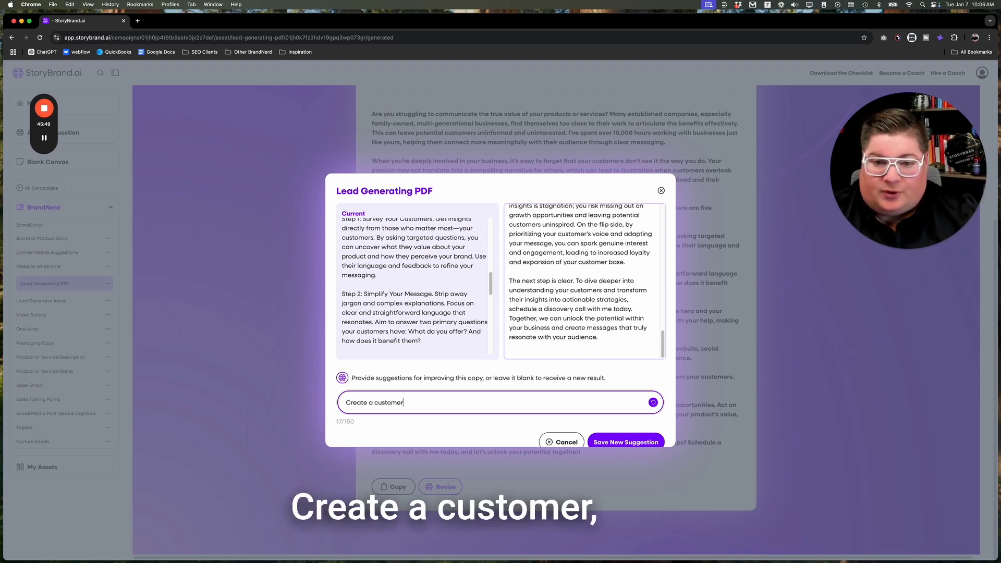
key("BackSpace")
key("BackSpace")
type("temp")
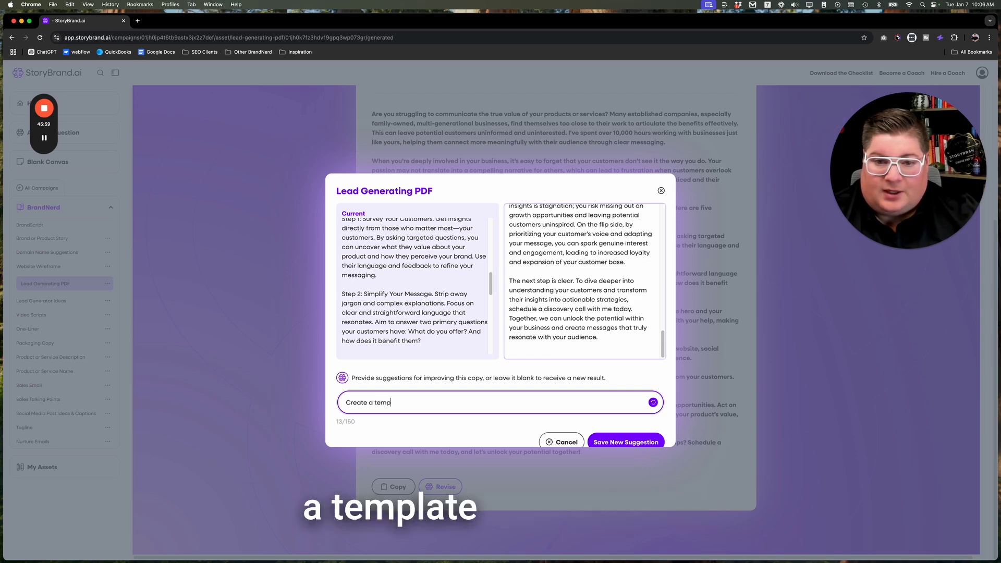
type("late for c")
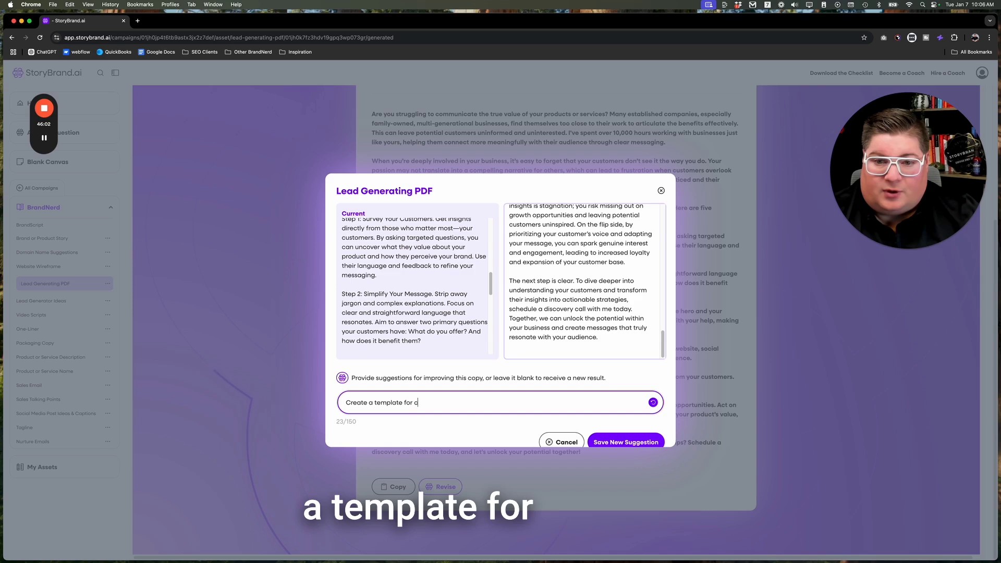
type("us")
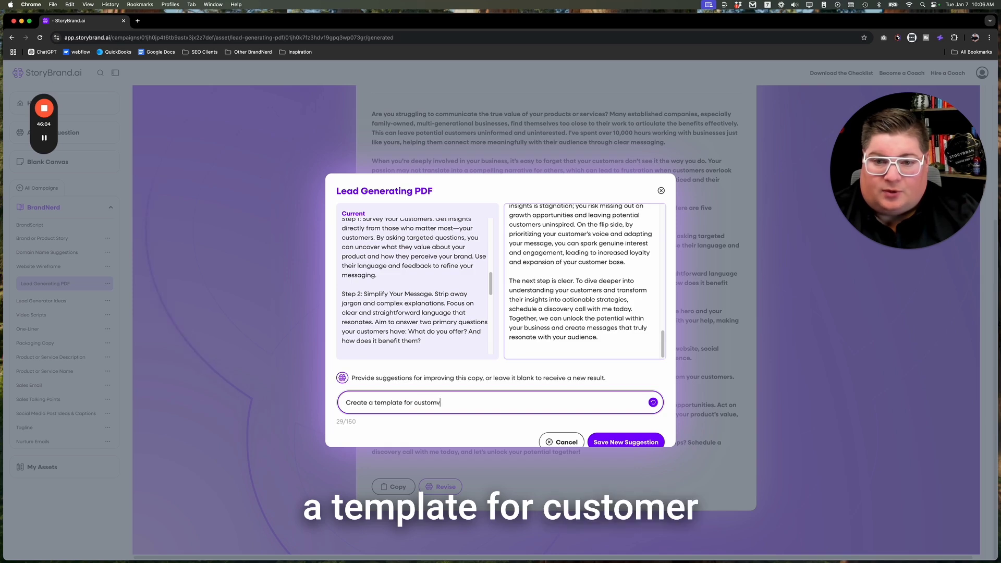
type("tomv")
key("BackSpace")
type("er ffeee")
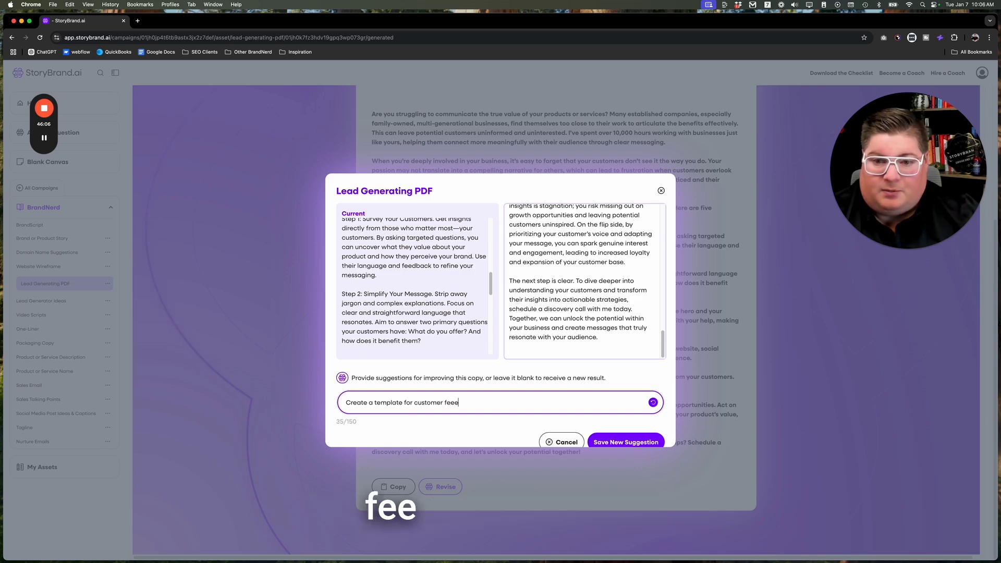
key("BackSpace")
type("dback to help me cre")
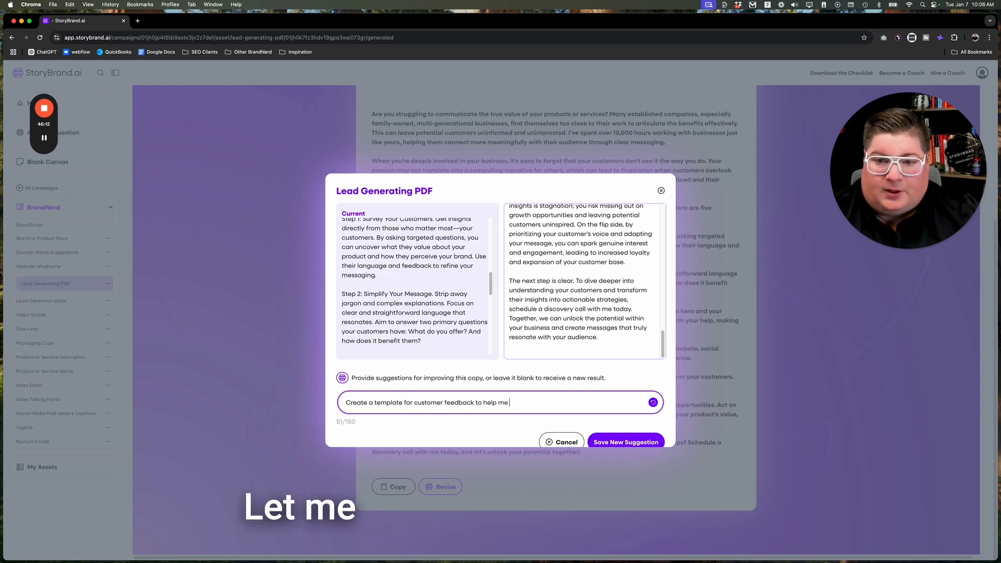
type("ate a clea")
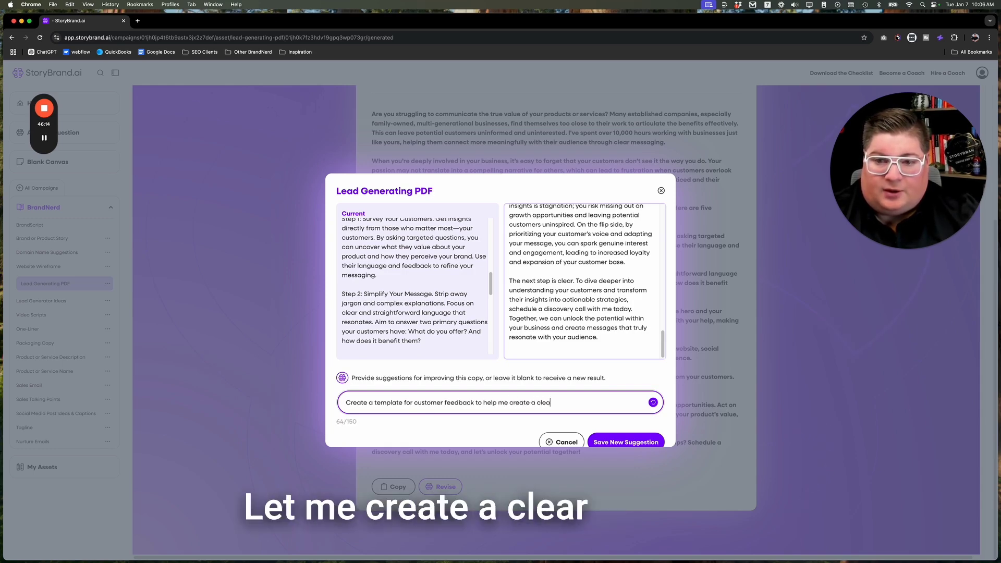
type("r message")
key("BackSpace")
key("Return")
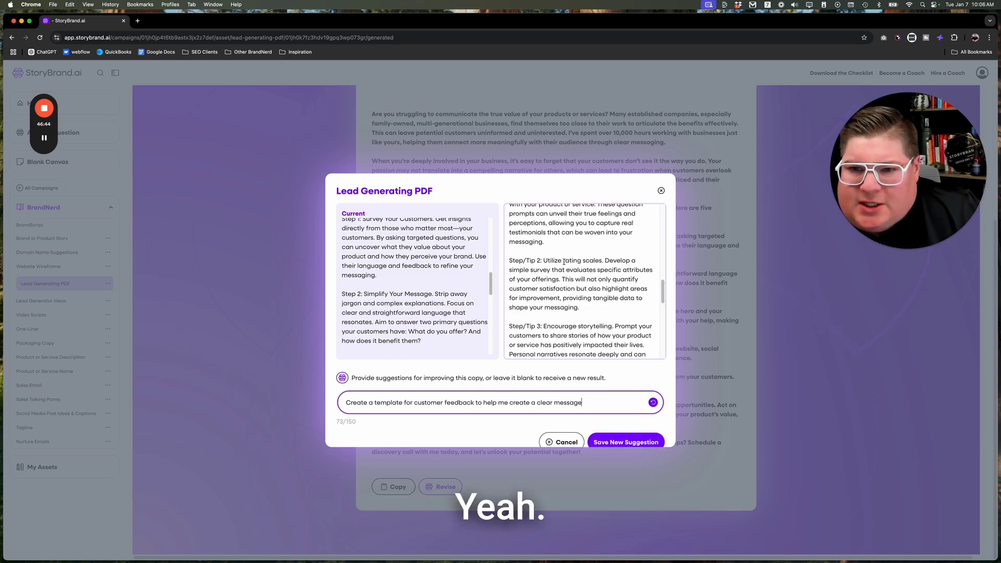
Review the suggested feedback template copy, save it as the Lead Generating PDF, and read through the saved version.
scroll(568, 263, "down", 5)
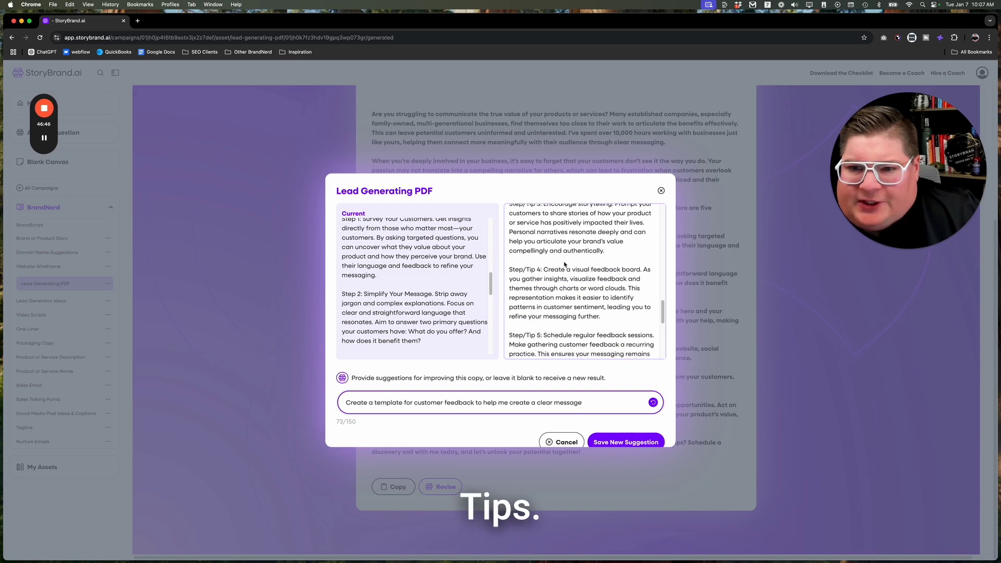
scroll(564, 264, "down", 4)
scroll(564, 263, "up", 10)
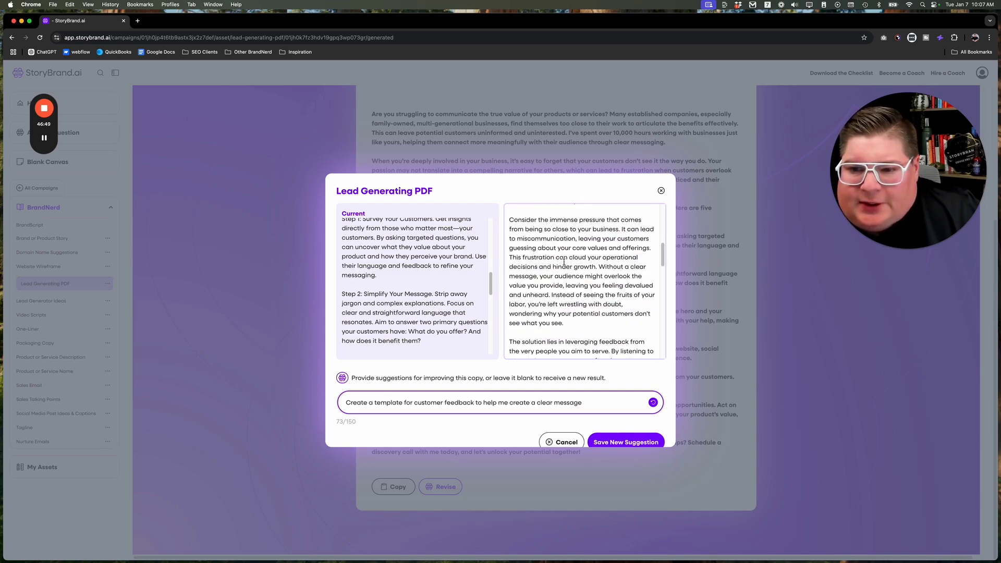
scroll(564, 262, "up", 5)
left_click(626, 442)
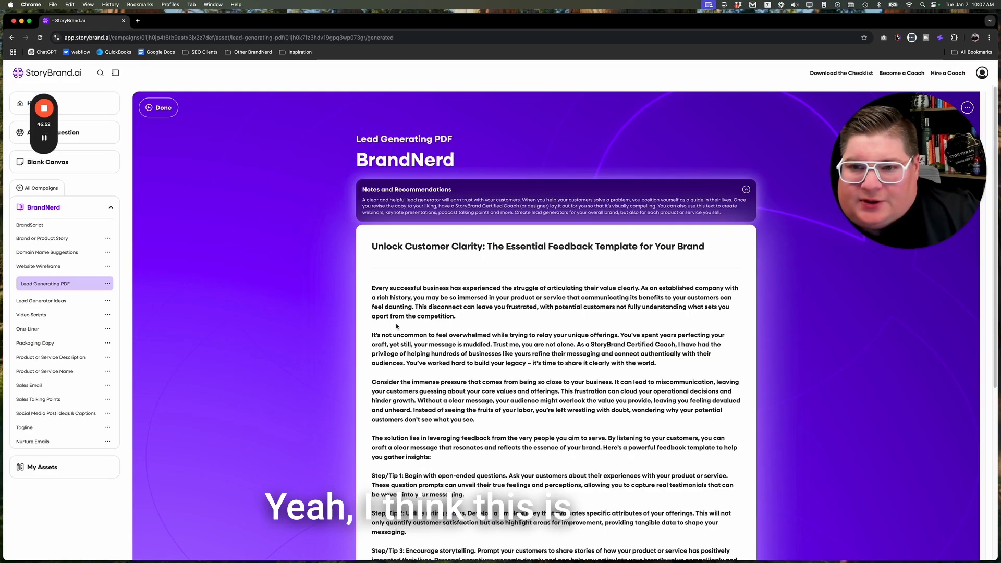
scroll(396, 326, "down", 6)
scroll(395, 324, "up", 3)
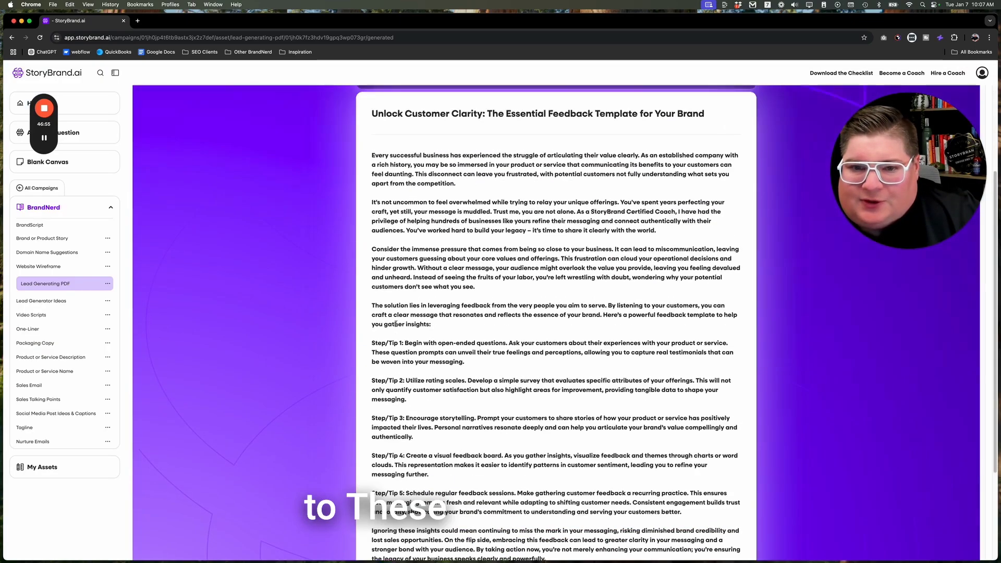
Finish reading the Lead Generating PDF, start the Video Scripts asset, and choose Product Launch/Announcement as the script type.
scroll(459, 339, "up", 1)
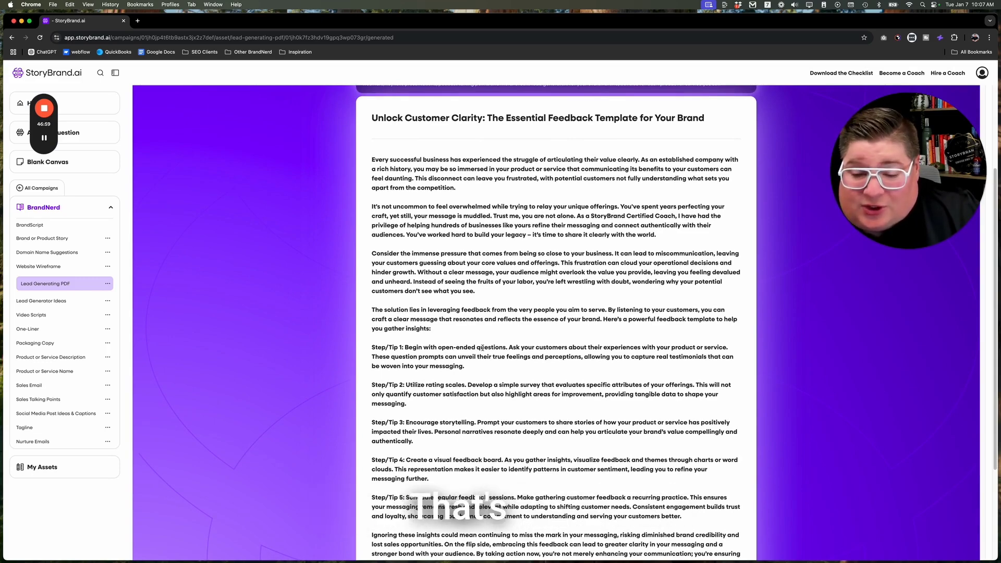
scroll(490, 348, "down", 3)
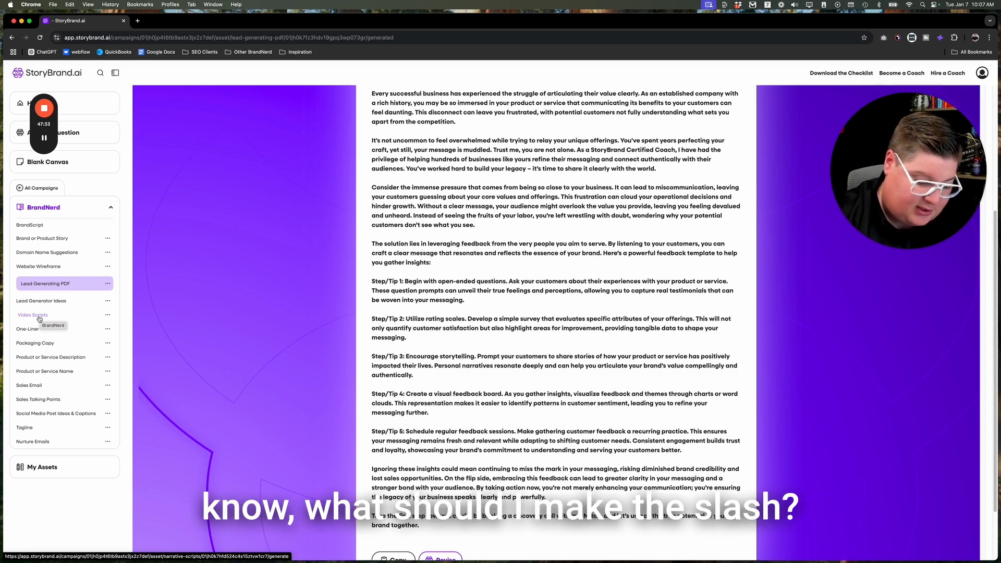
scroll(608, 257, "up", 5)
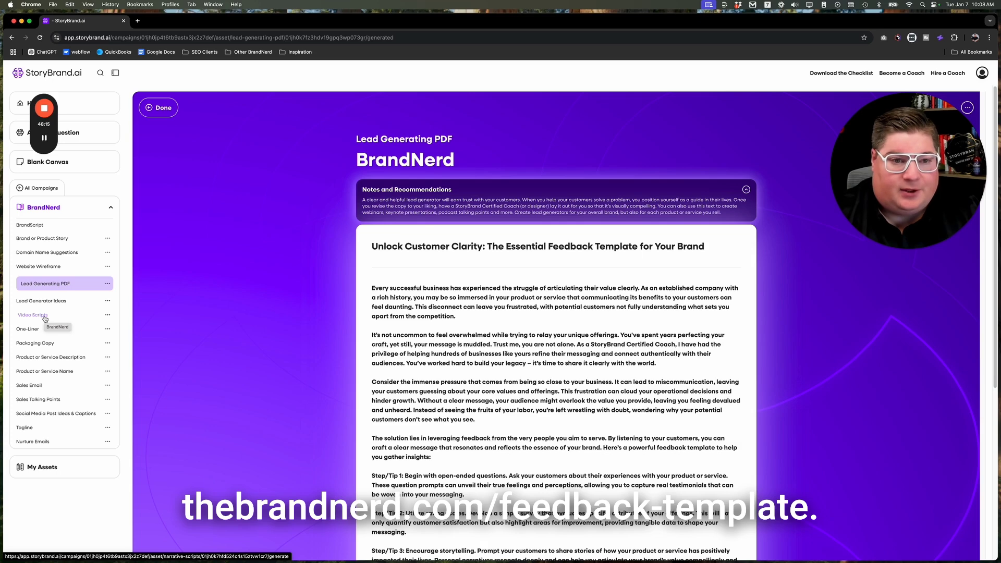
left_click(44, 316)
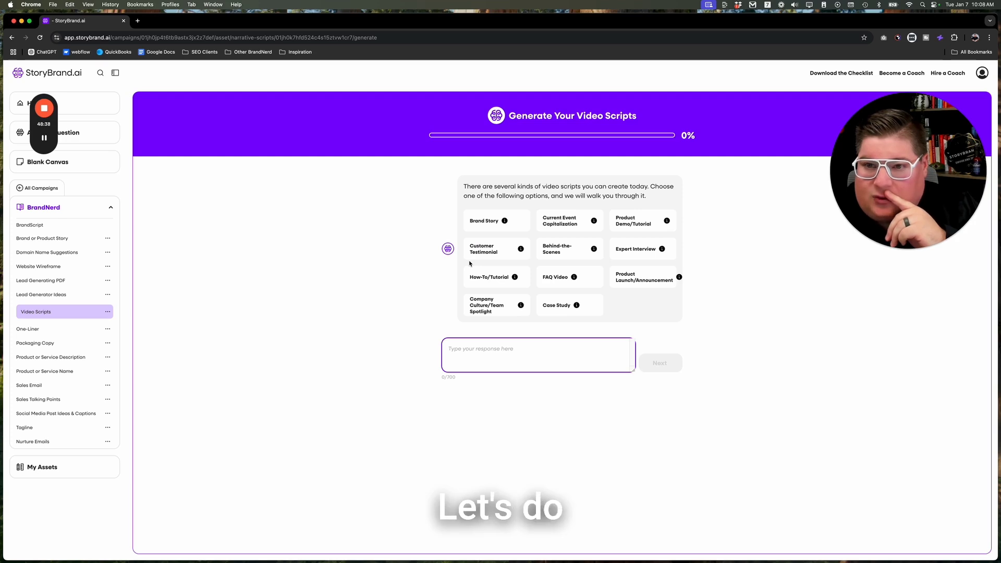
left_click(644, 277)
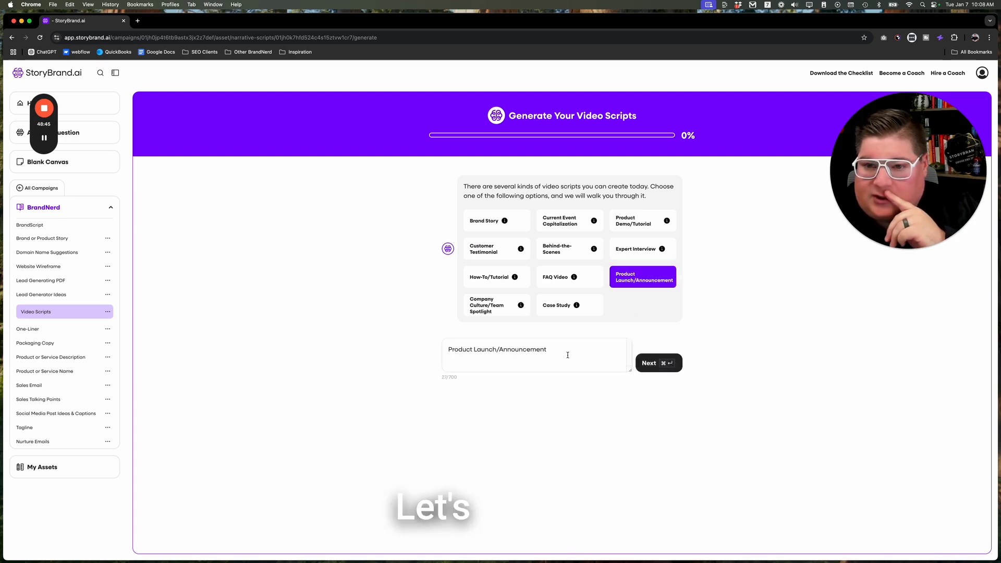
left_click(672, 365)
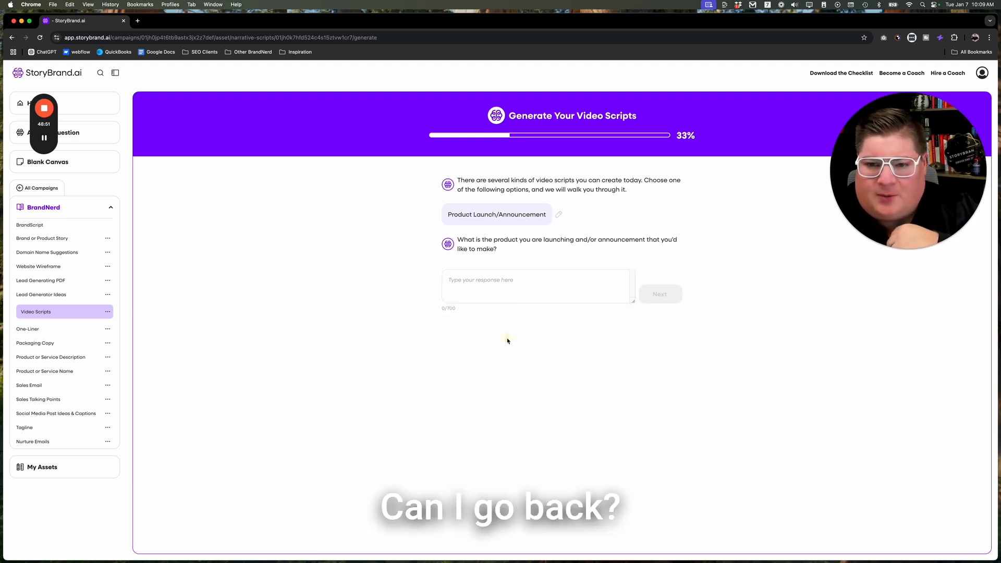
right_click(506, 338)
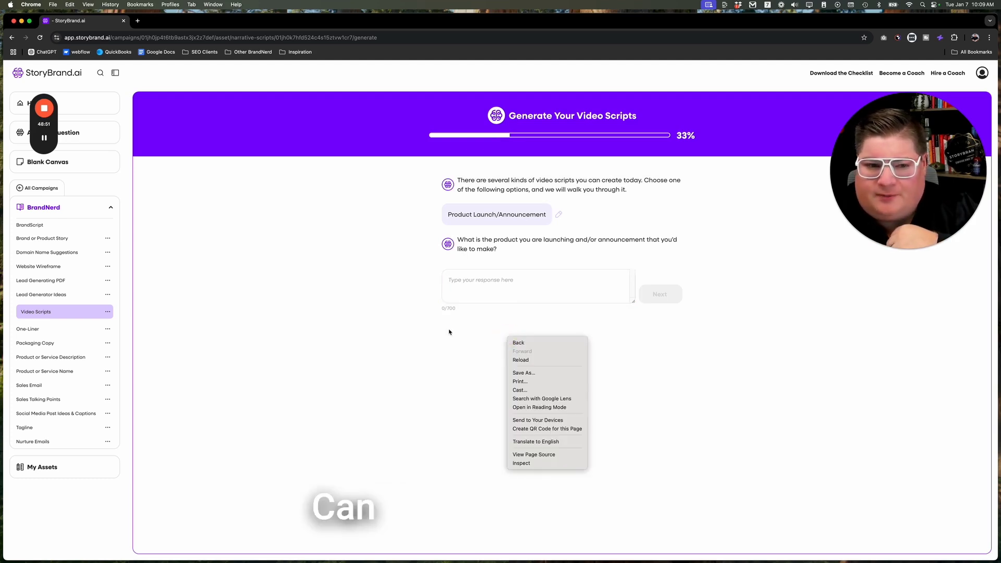
left_click(449, 329)
left_click(45, 315)
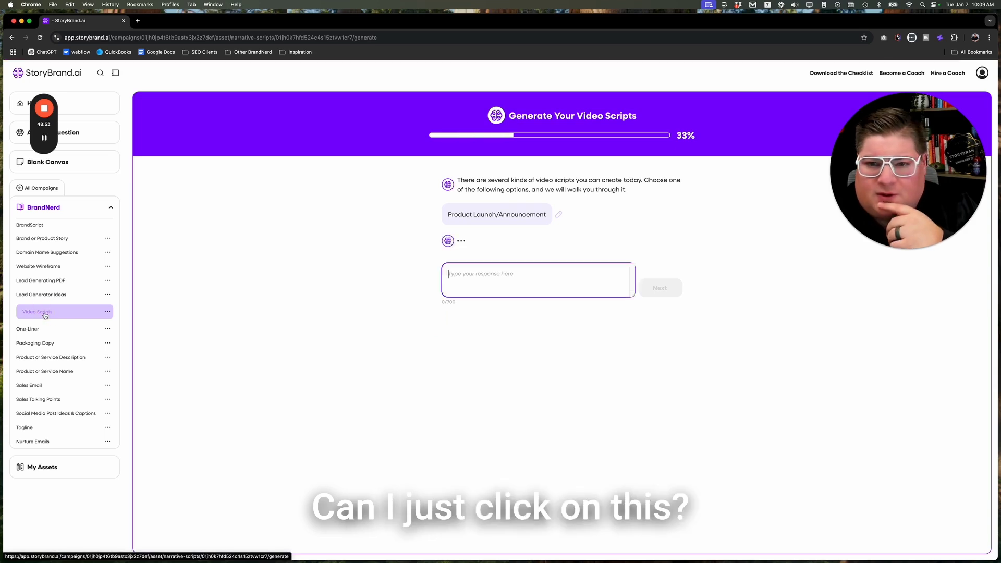
left_click(558, 214)
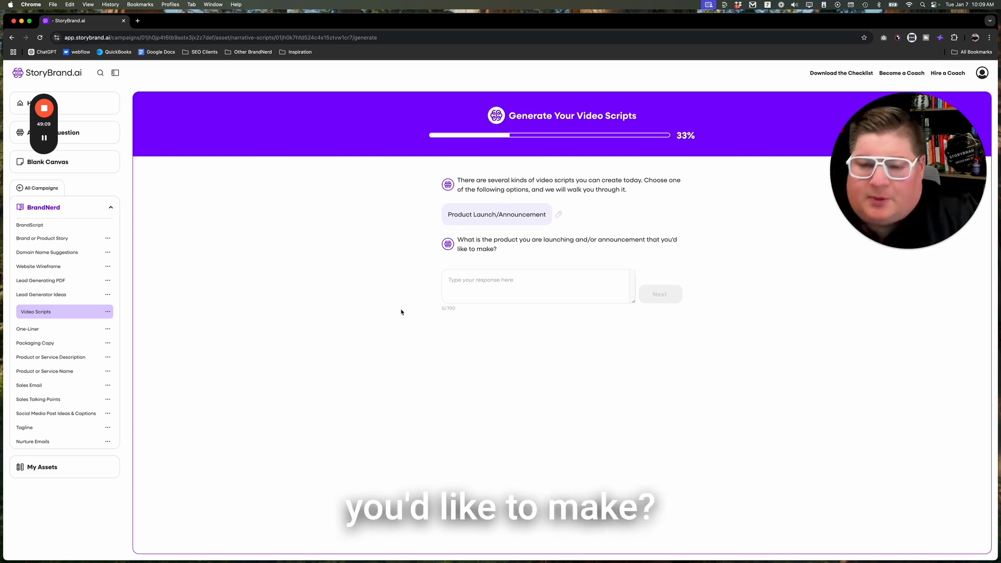
Announce "I'm launching a coaching program" with 1:1 monthly calls starting at $1000/month and limited spots, generate the video script, and read it.
left_click(482, 272)
type("I'm launching a")
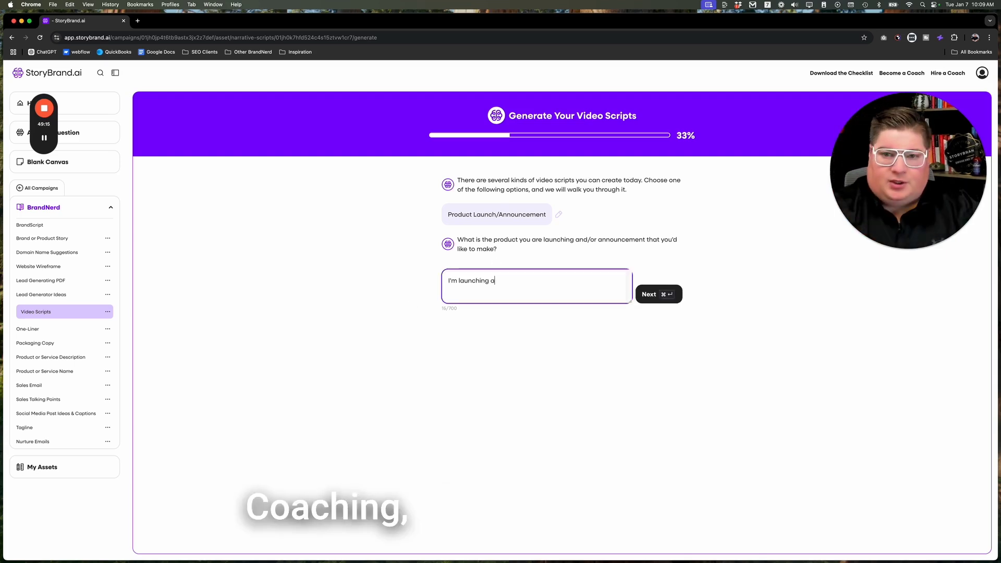
type(" coaching p")
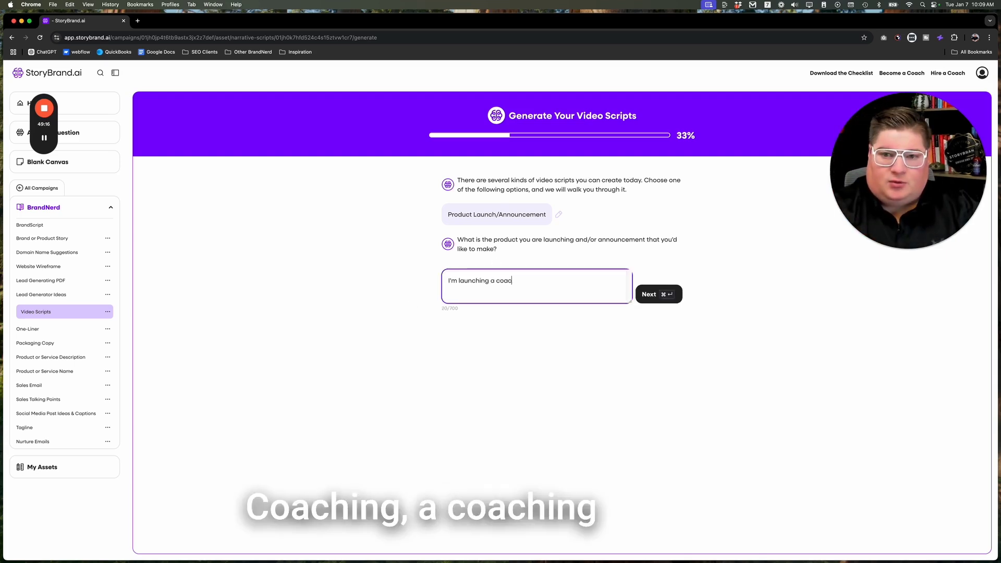
type("rogram")
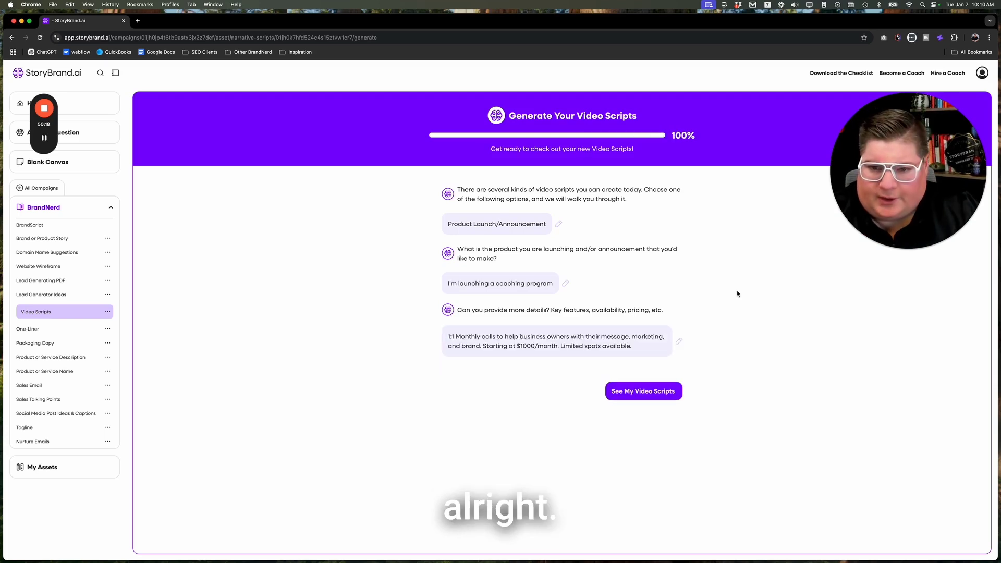
left_click(645, 392)
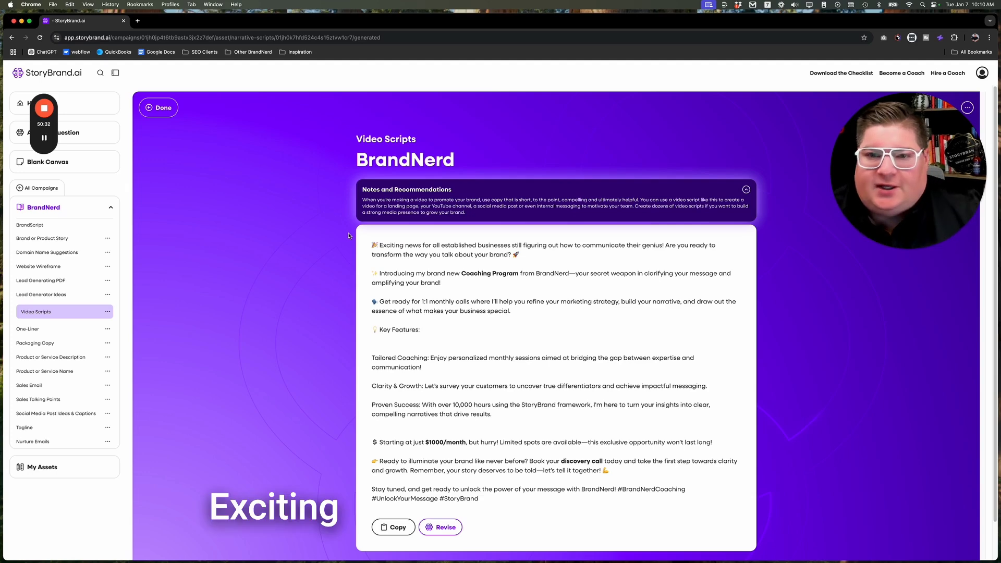
scroll(542, 263, "down", 2)
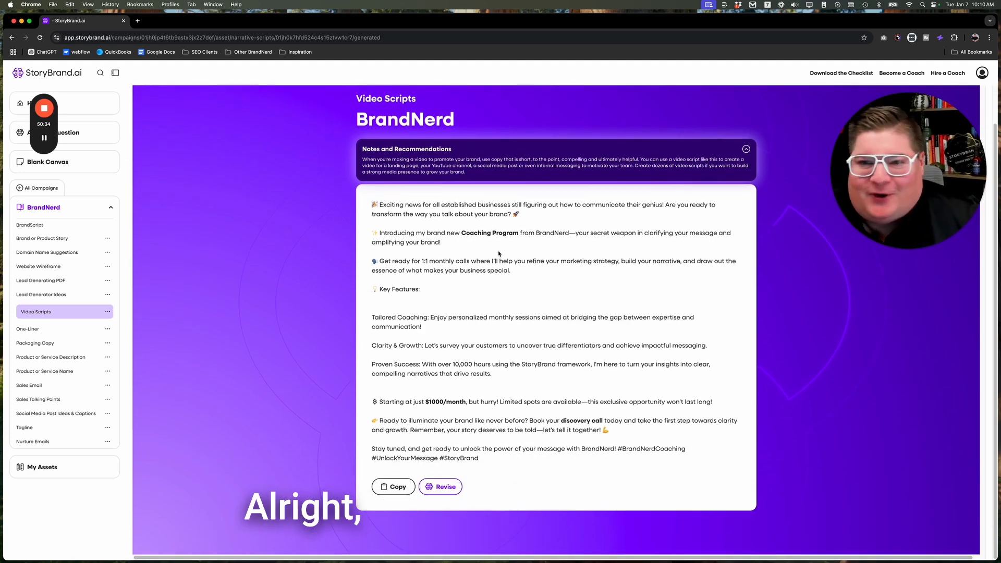
left_click(517, 202)
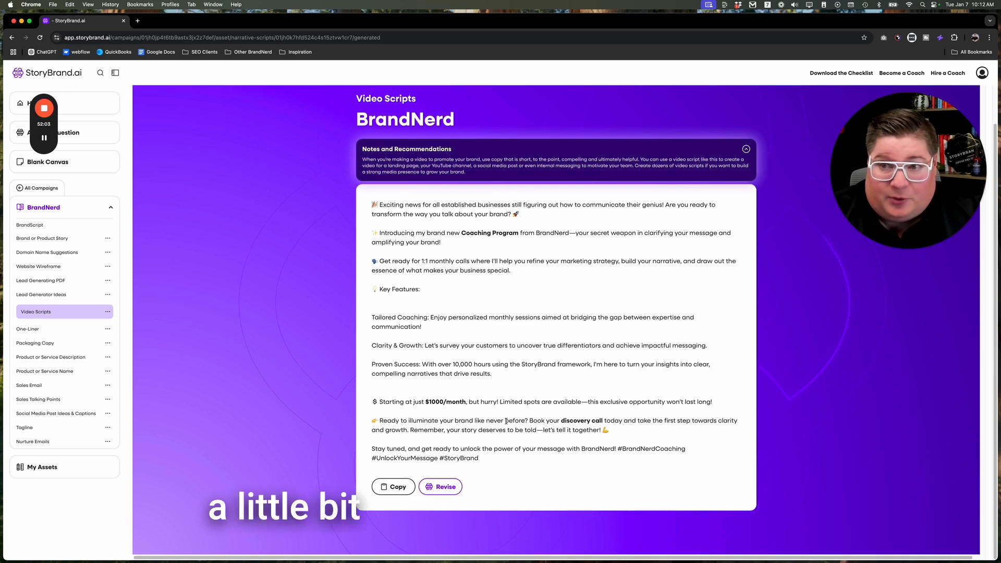
scroll(506, 422, "up", 3)
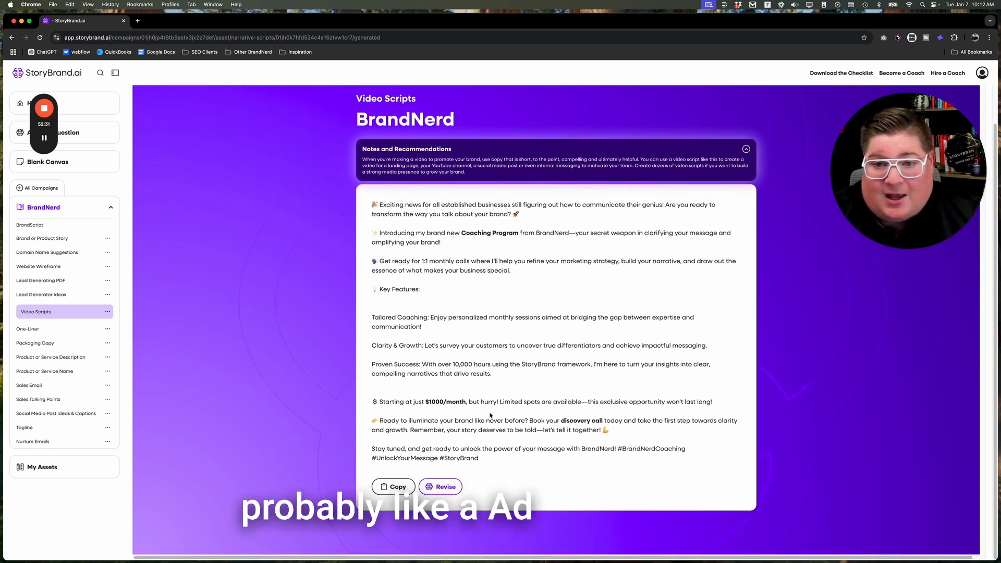
left_click(47, 312)
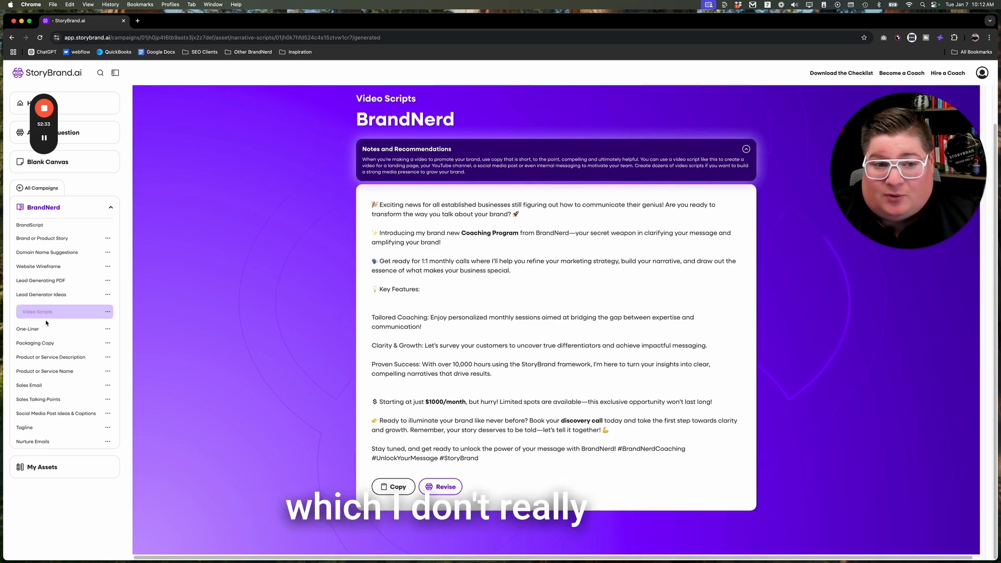
Generate the One-Liner, giving "Confidence that your ideal customers will choose you." as the additional customer benefit.
left_click(30, 329)
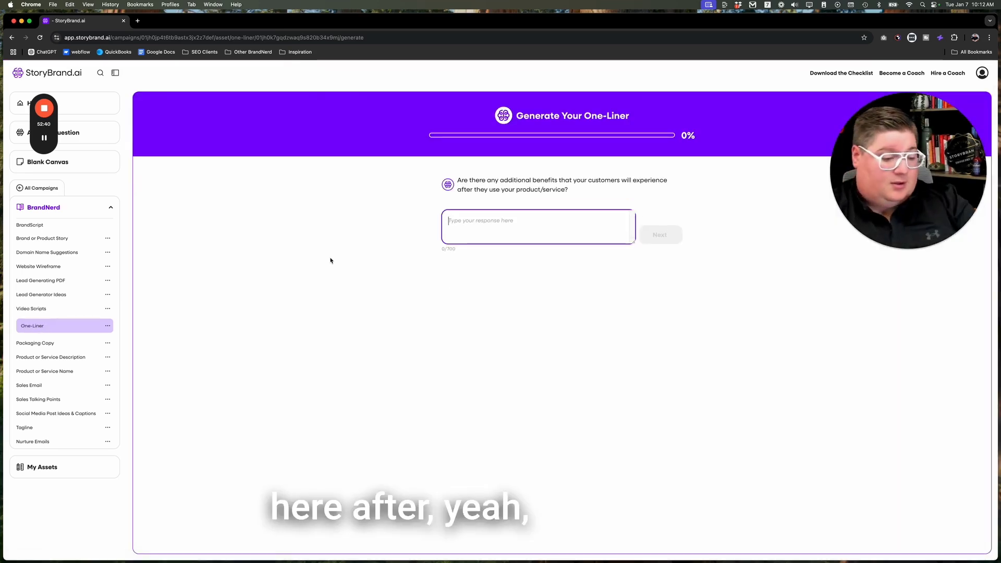
type("Confidence ")
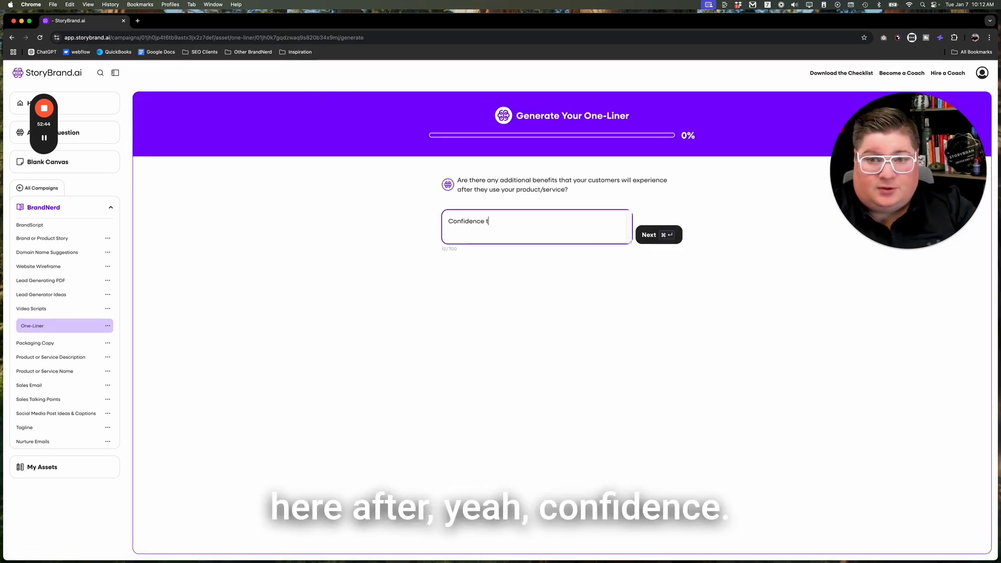
type("that customers will choose you.")
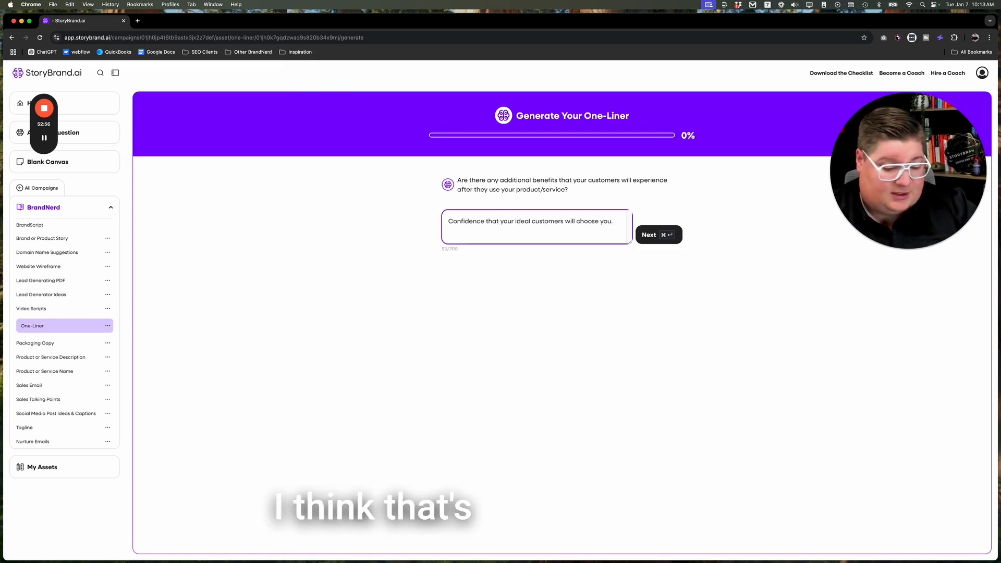
key("super+Return")
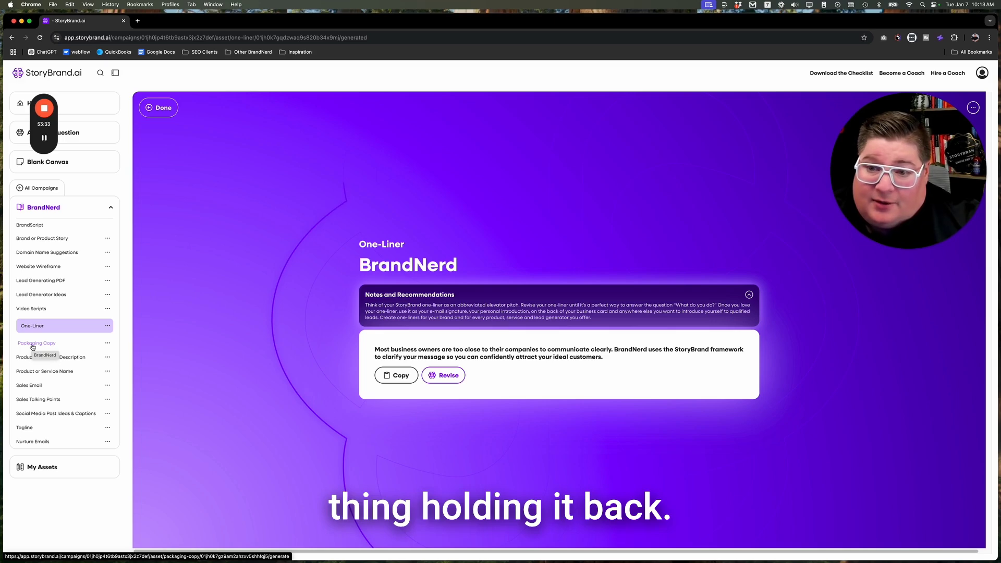
Generate the Packaging Copy with a length of 300 words for the product package.
left_click(32, 344)
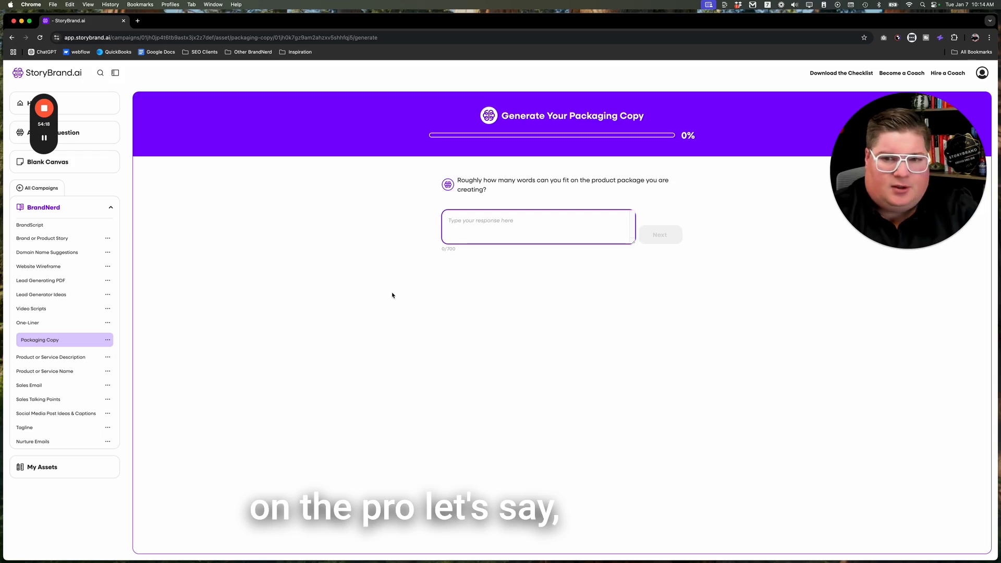
type("300 works")
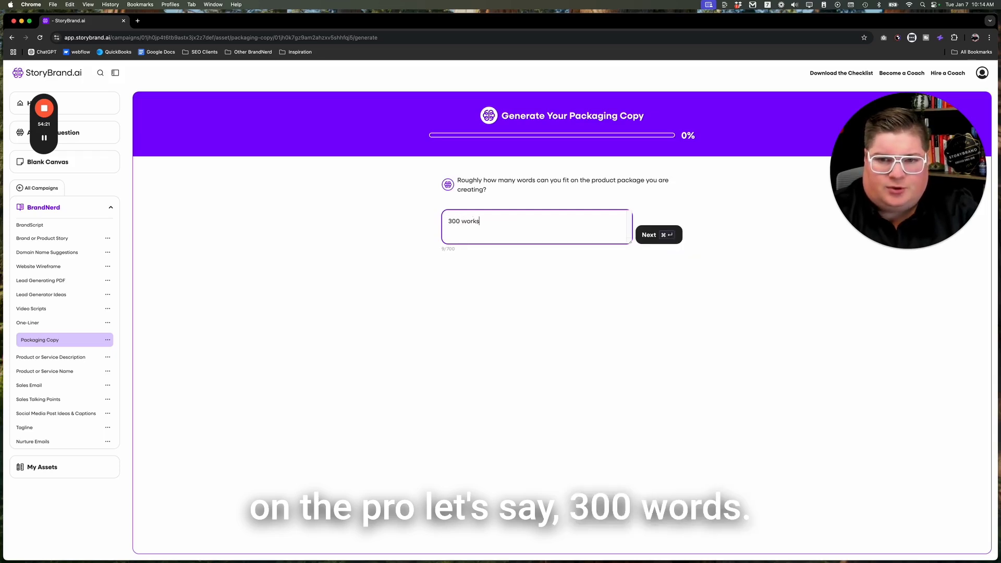
key("super+Return")
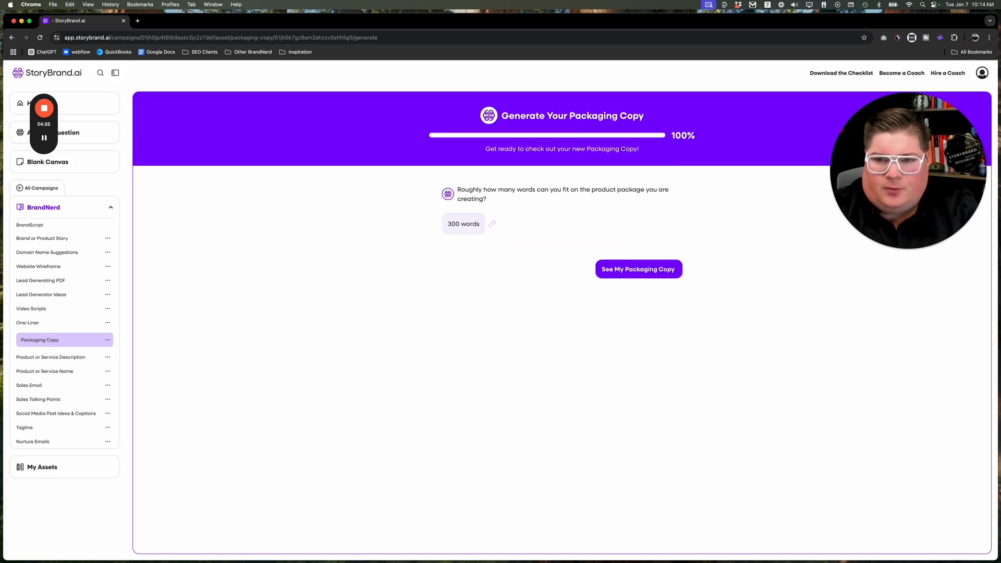
key("super+Return")
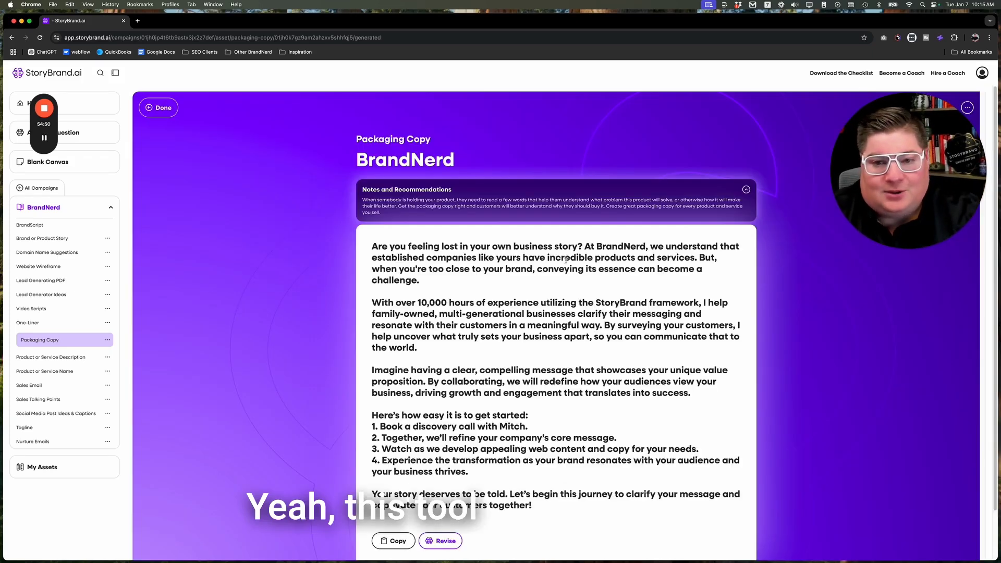
Revise the Packaging Copy with the suggestion "50 words" and save the new version.
scroll(445, 354, "down", 2)
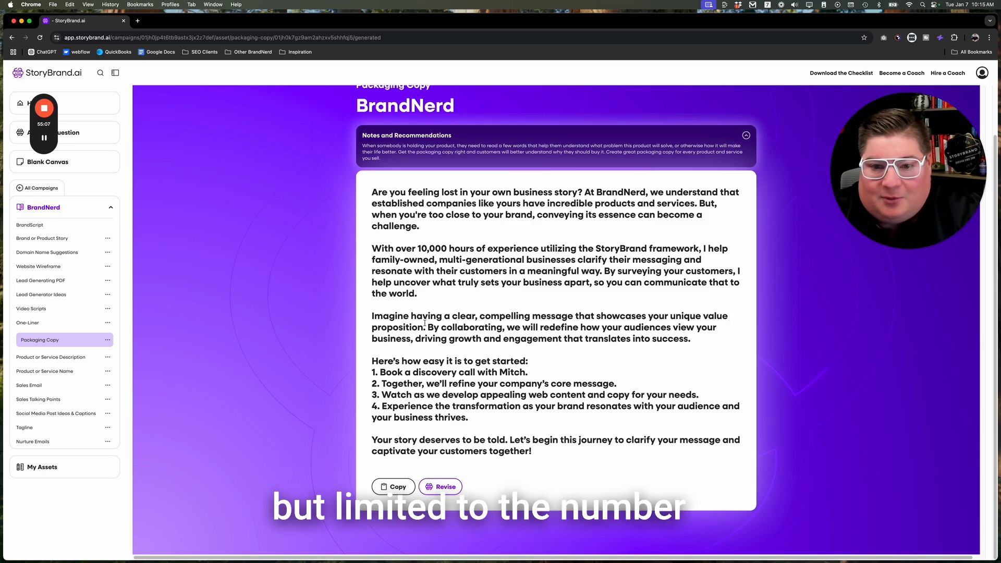
left_click(443, 488)
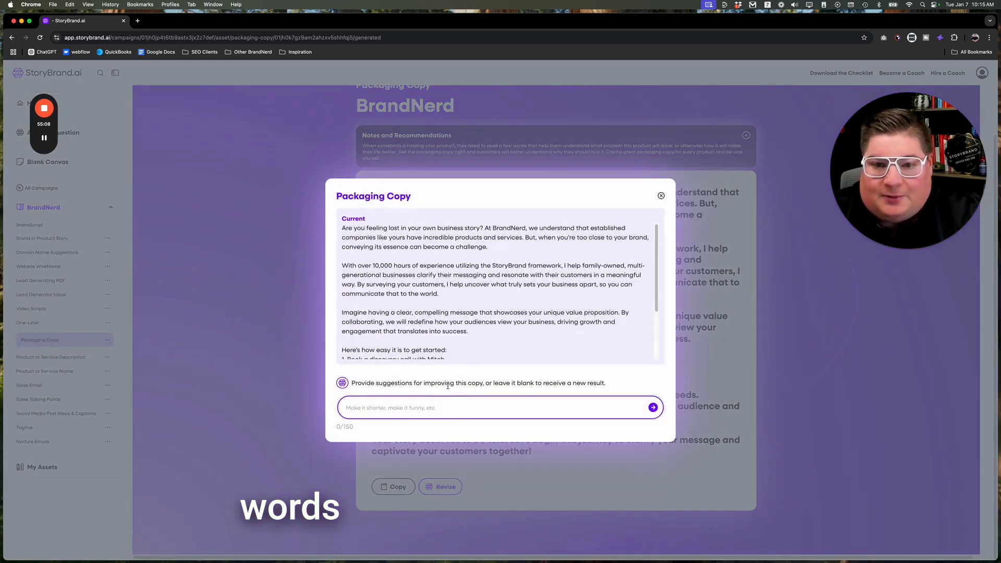
left_click(415, 412)
type("50 work")
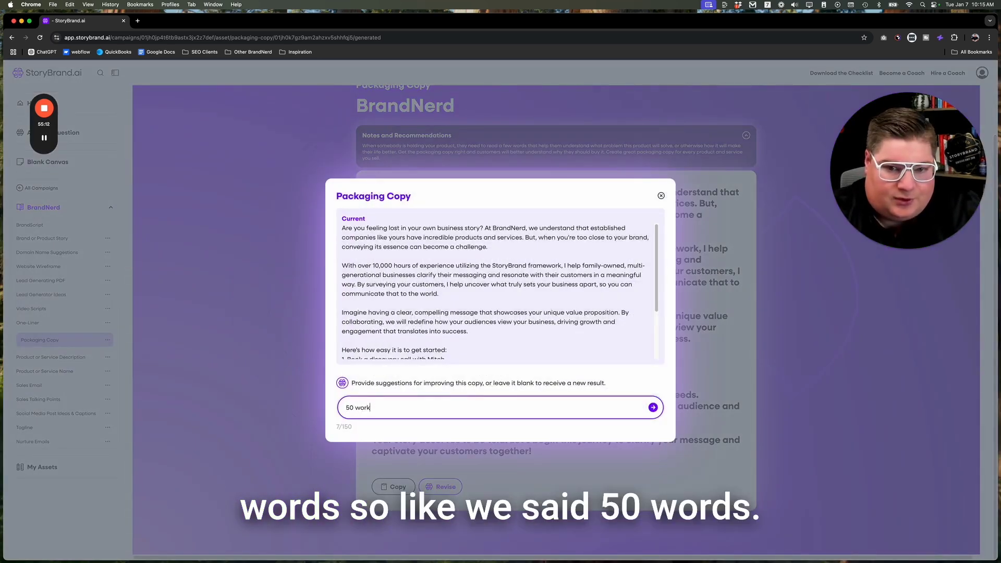
key("BackSpace")
type("ds")
key("Return")
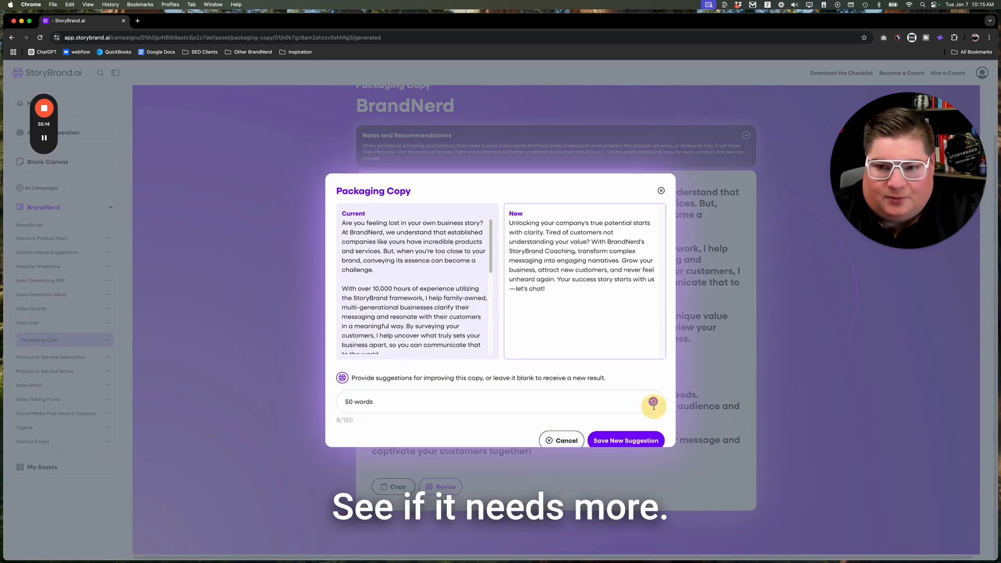
left_click(628, 438)
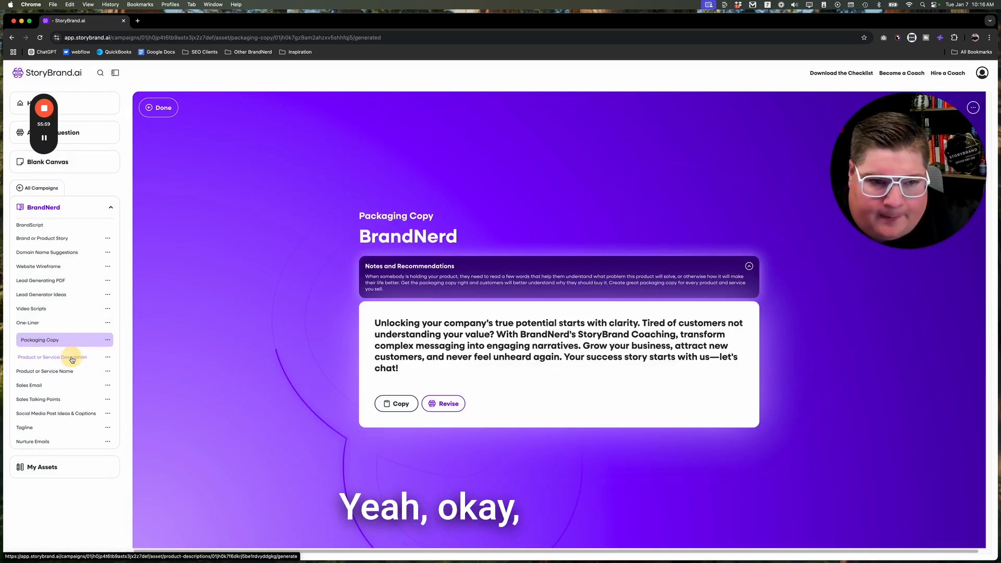
Start the Product or Service Description and answer the daily-use question with "They can reach out at anytime with important brand message or marketing questions".
left_click(71, 356)
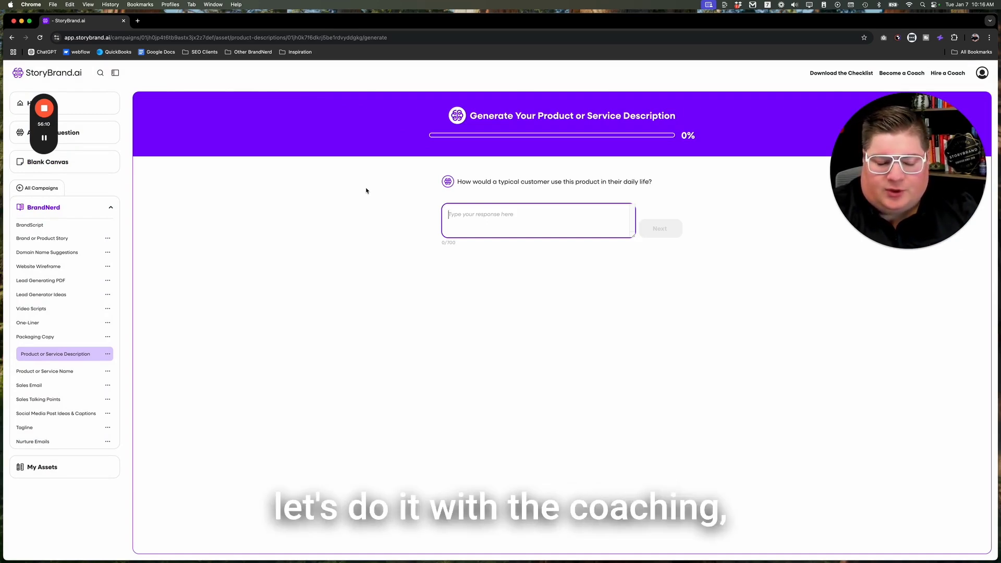
type("Relizab")
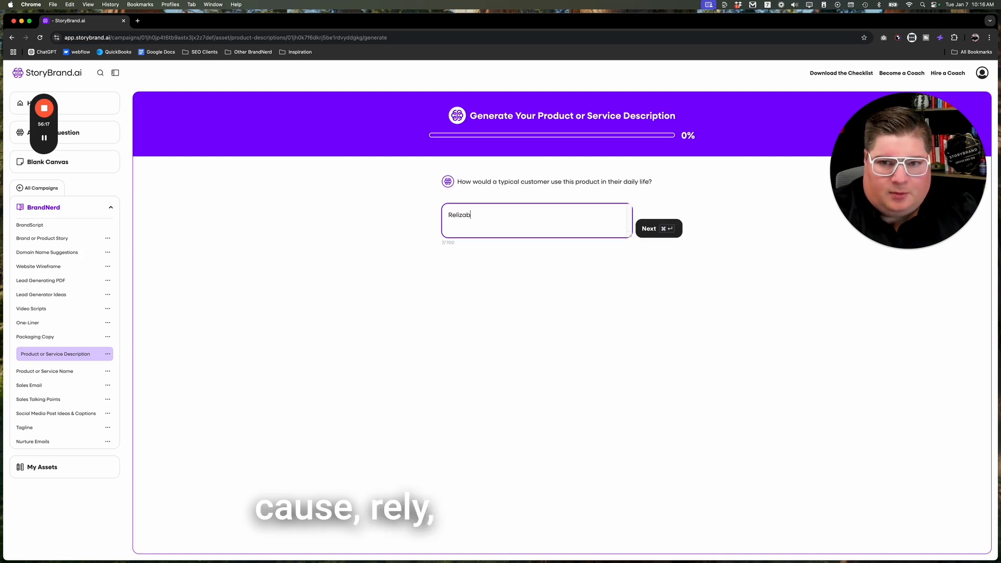
type("They can rea")
type("ch ")
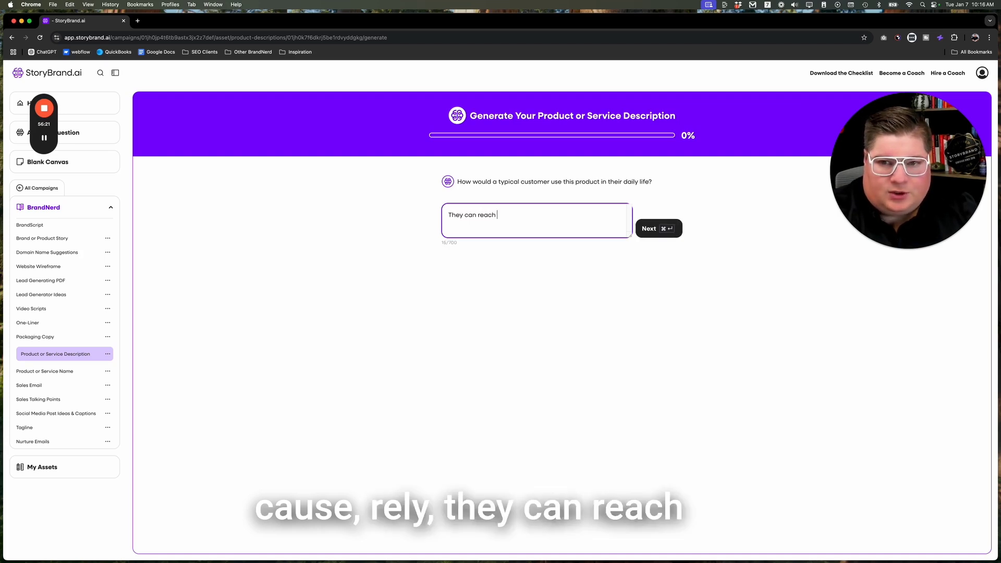
type("out at an")
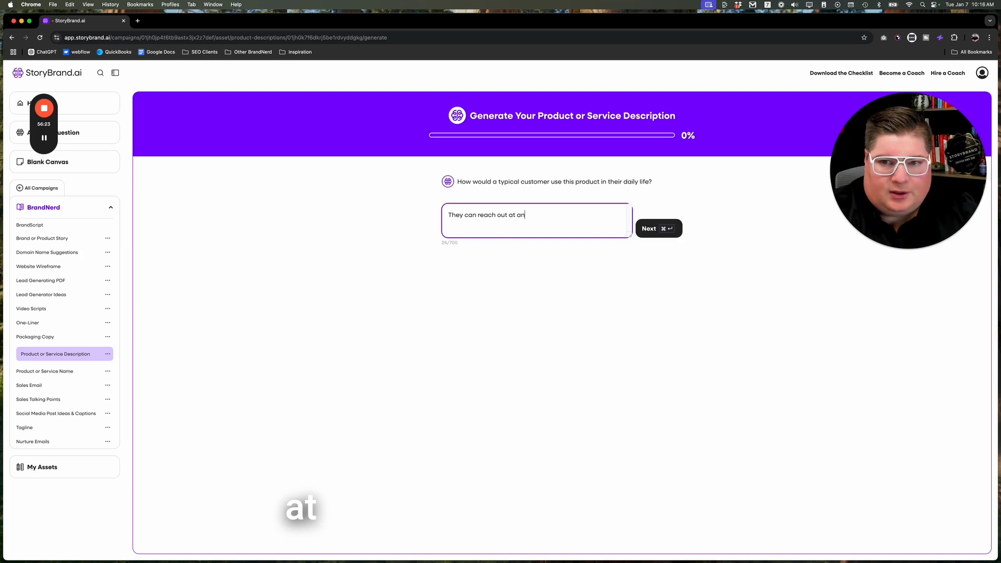
type("ytime with impor")
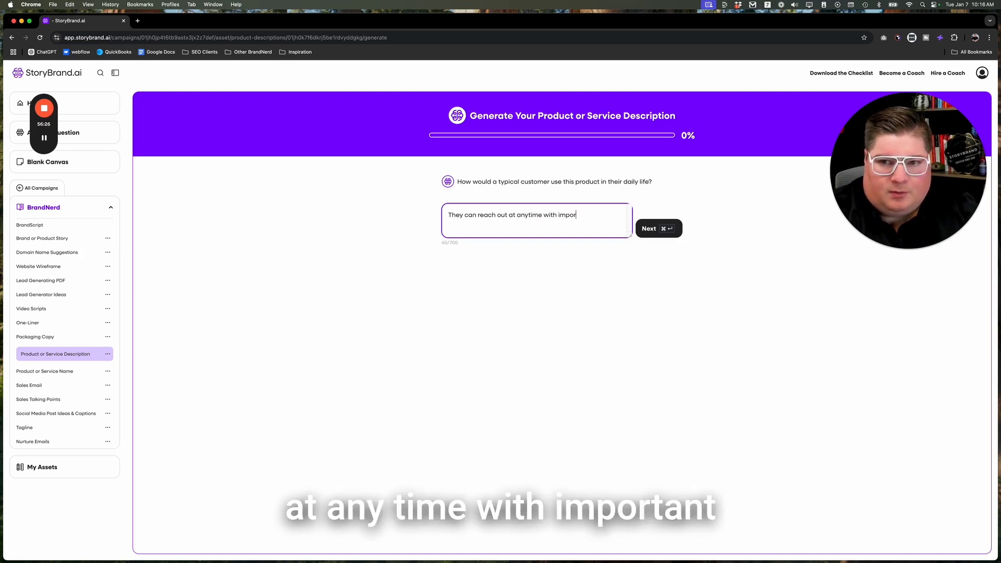
type("tant brand")
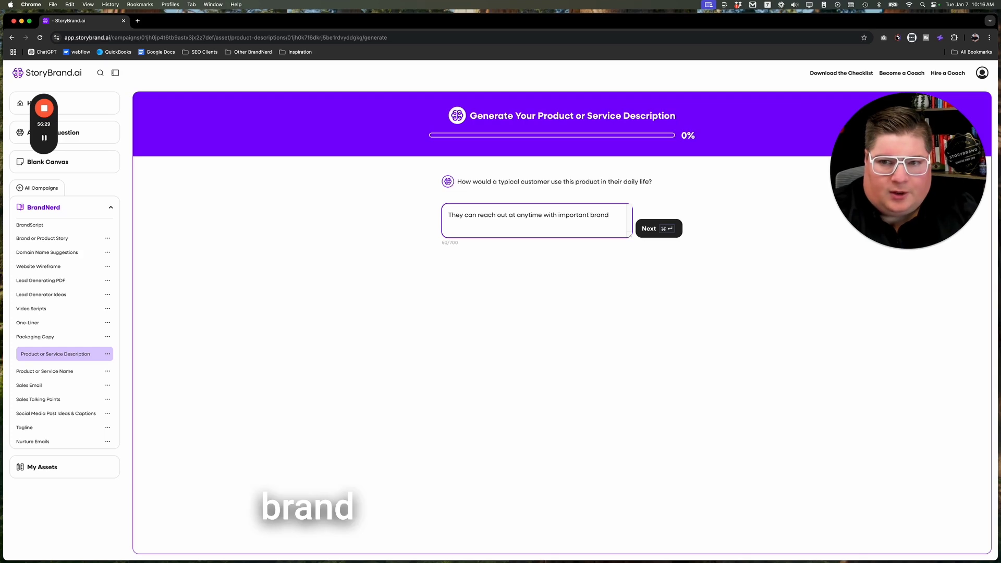
type(" message")
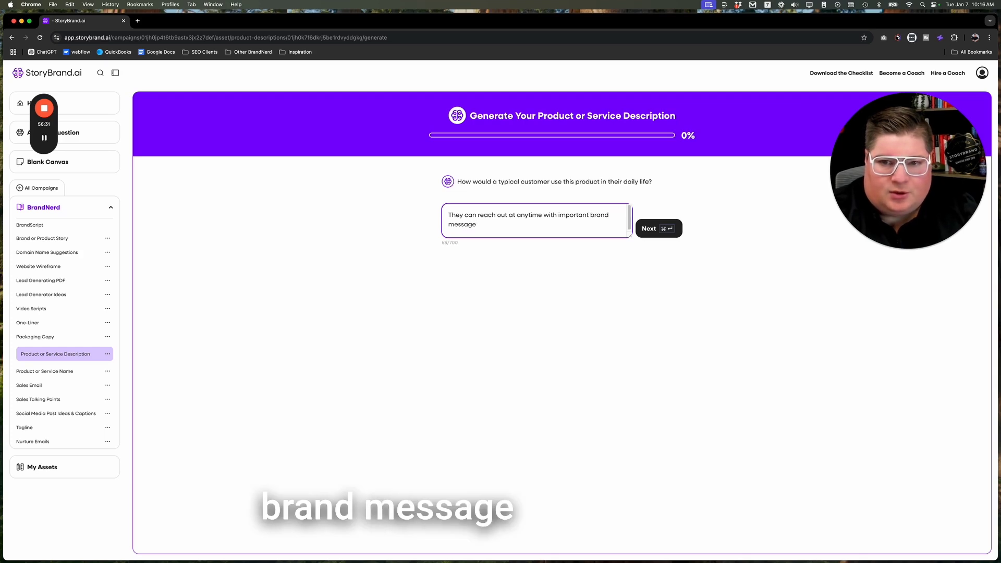
type(" or markeit")
key("BackSpace")
key("BackSpace")
key("BackSpace")
key("BackSpace")
key("BackSpace")
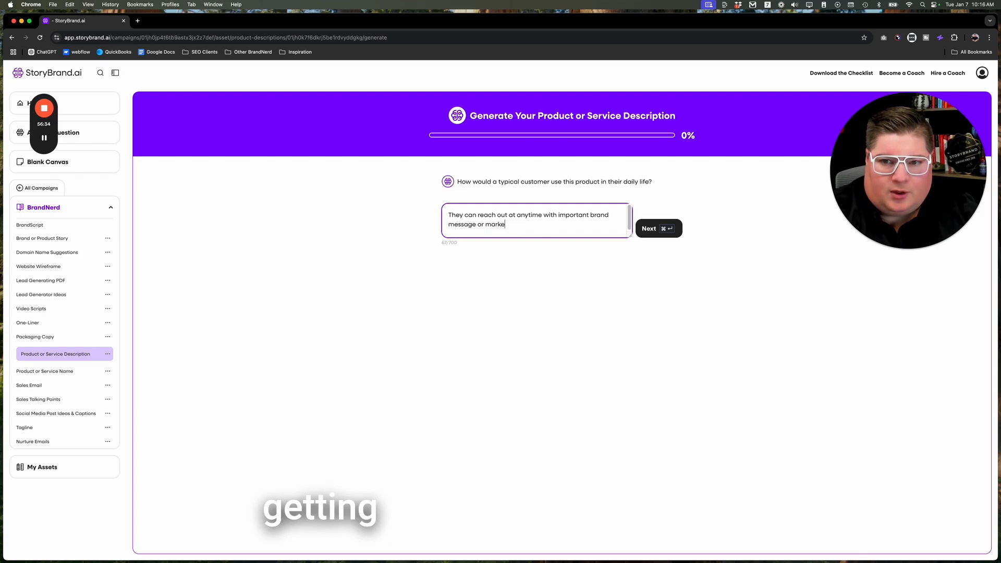
type("ting qui")
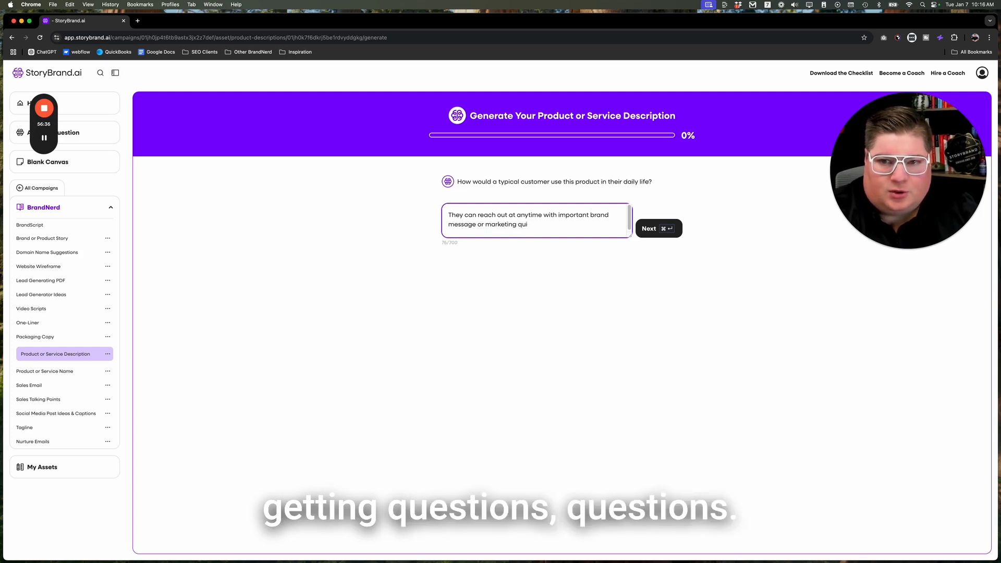
type("tions")
key("super+Return")
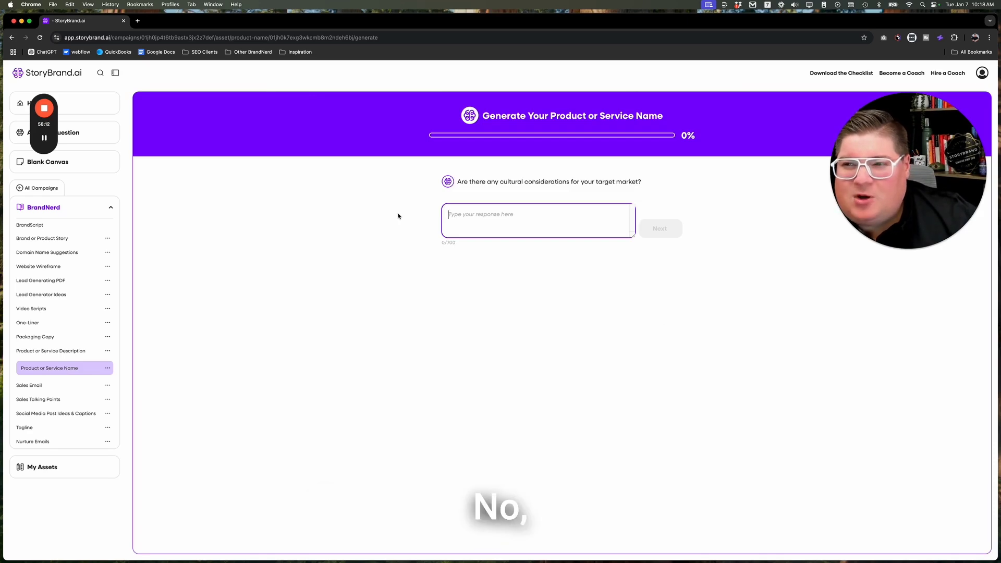
Generate the Product or Service Name, answering "They speak english." for cultural considerations and "It's a tailored approach." for product qualities.
type("They are")
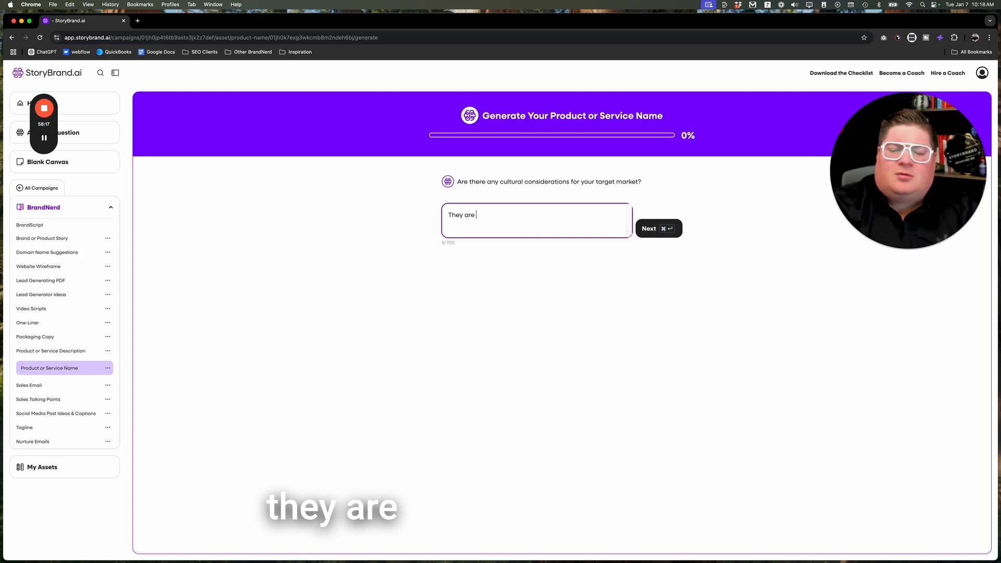
key("BackSpace")
key("BackSpace")
key("BackSpace")
key("BackSpace")
type("speak ")
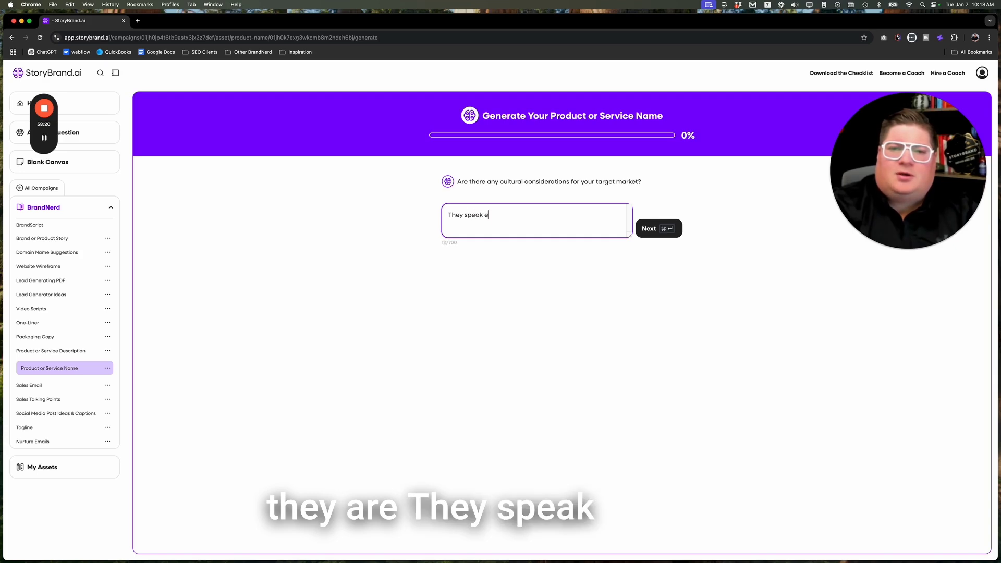
type("english.")
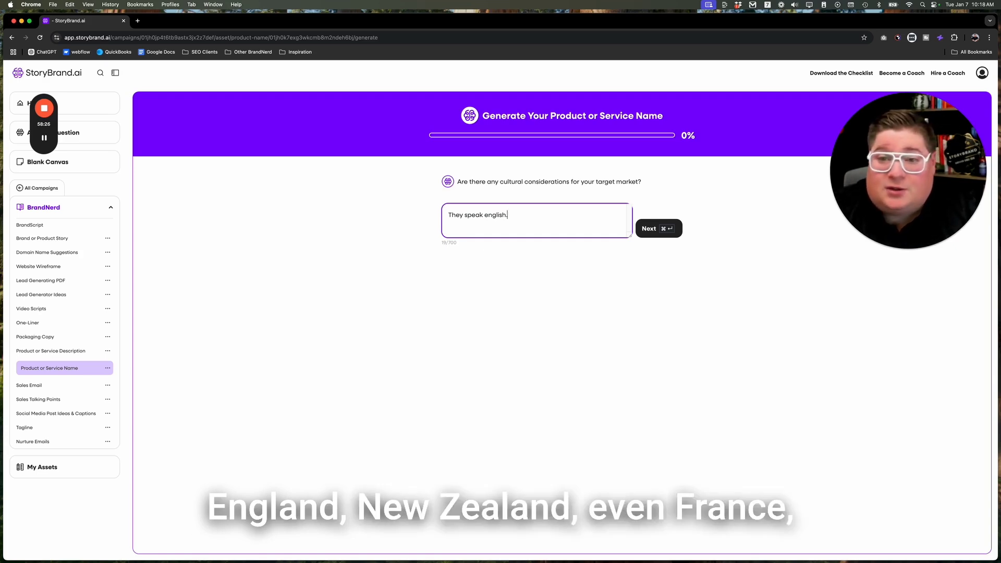
key("super+Return")
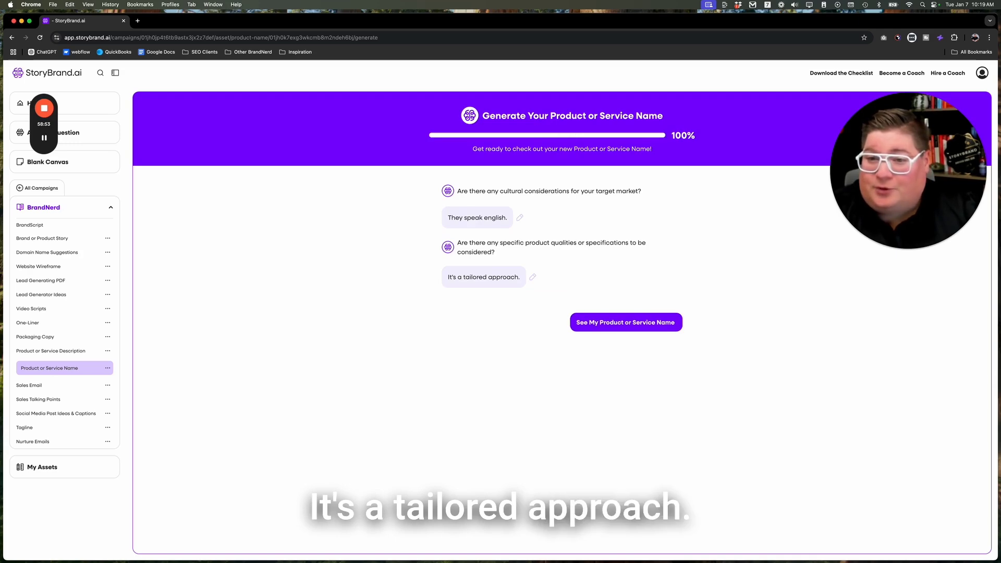
left_click(613, 322)
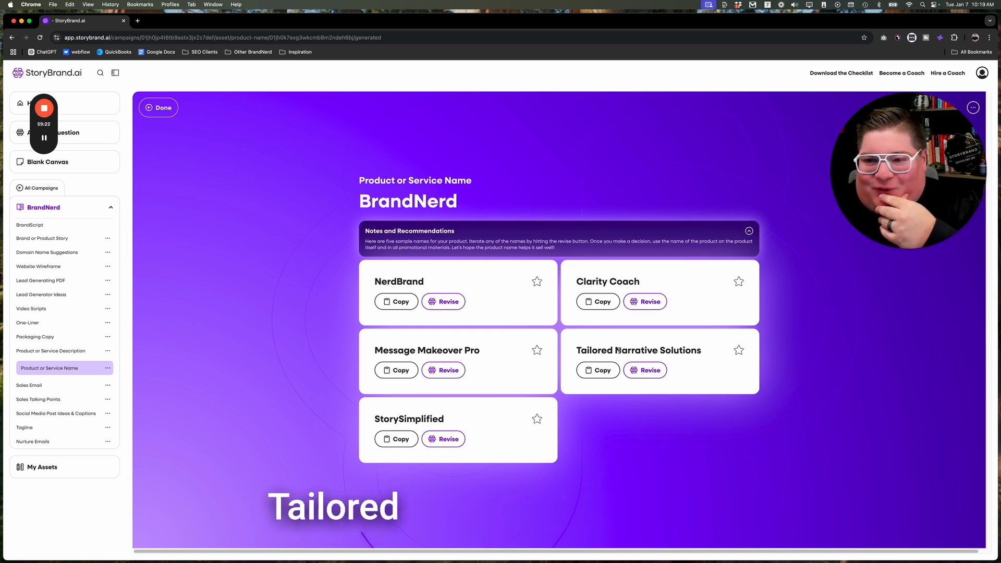
Review the suggested product names and mark Message Makeover Pro as a favorite.
double_click(680, 348)
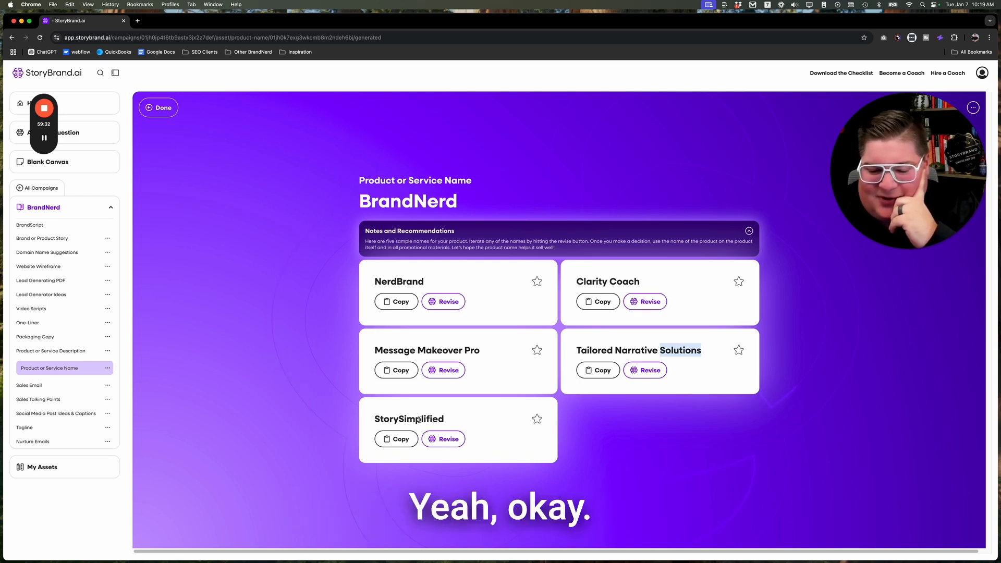
left_click(540, 284)
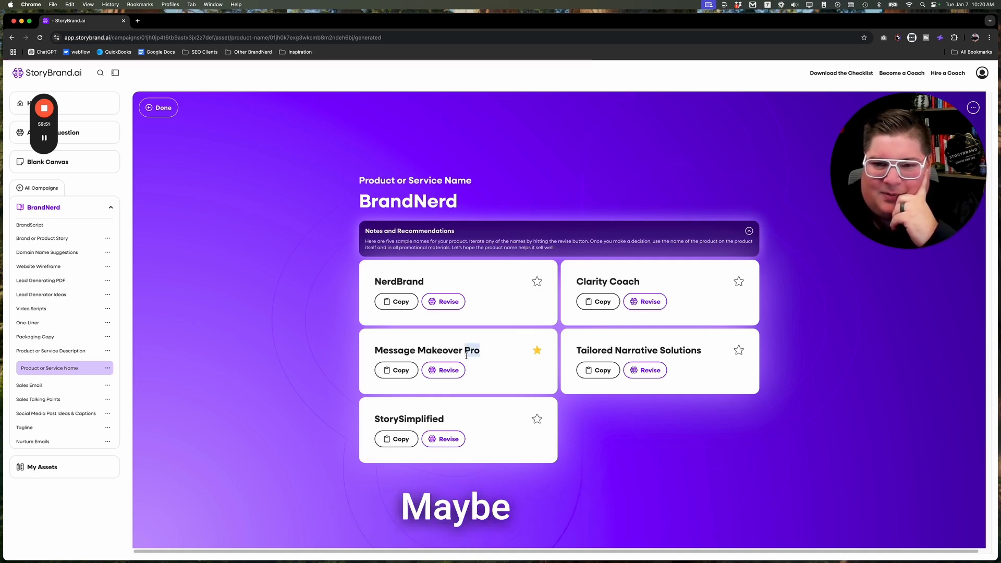
Try to revise the name Message Makeover Pro with the suggestion "Message Makeover Max", and discard the revision.
left_click(452, 370)
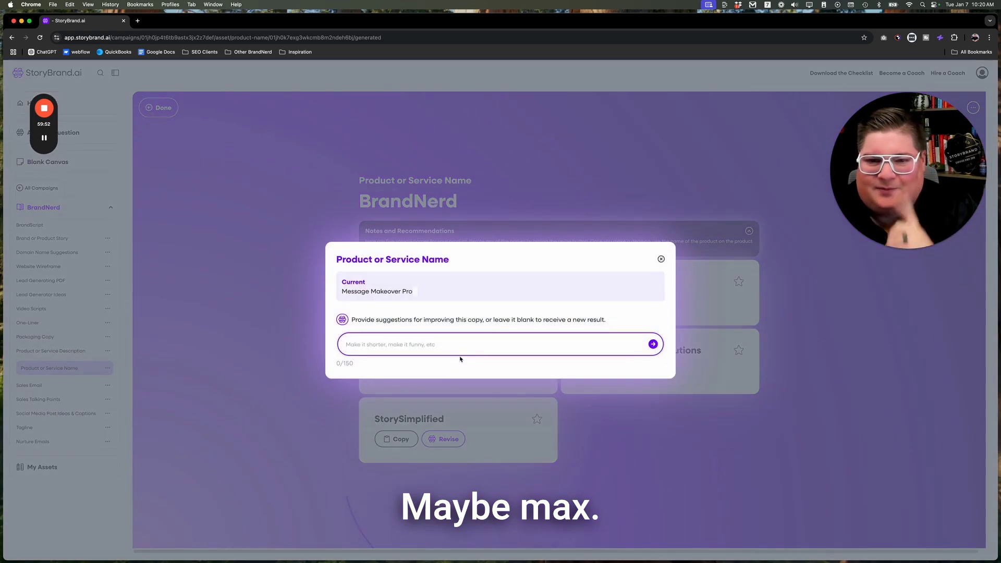
type("Mess")
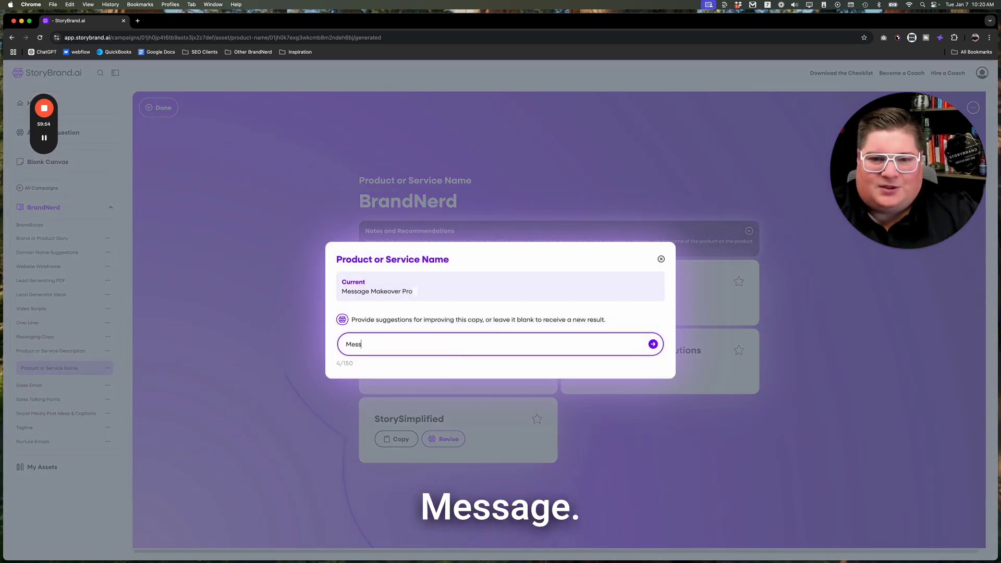
type("age Makeove")
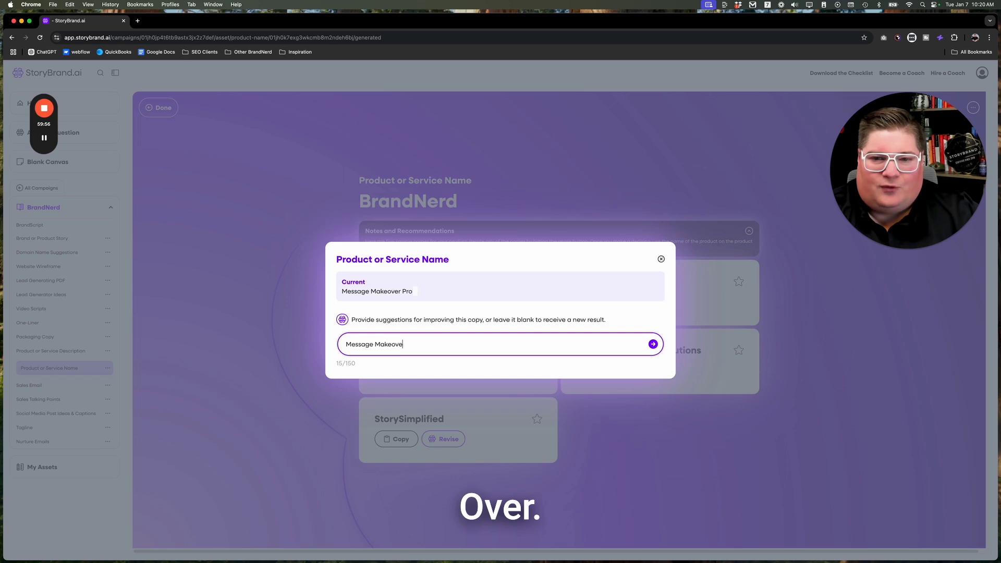
type("r Mac")
key("Return")
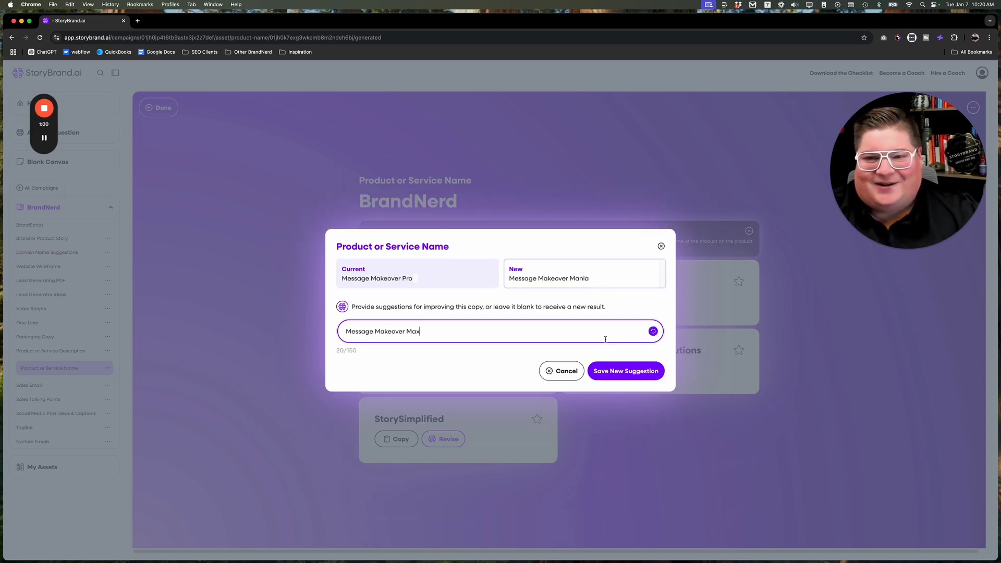
left_click(661, 246)
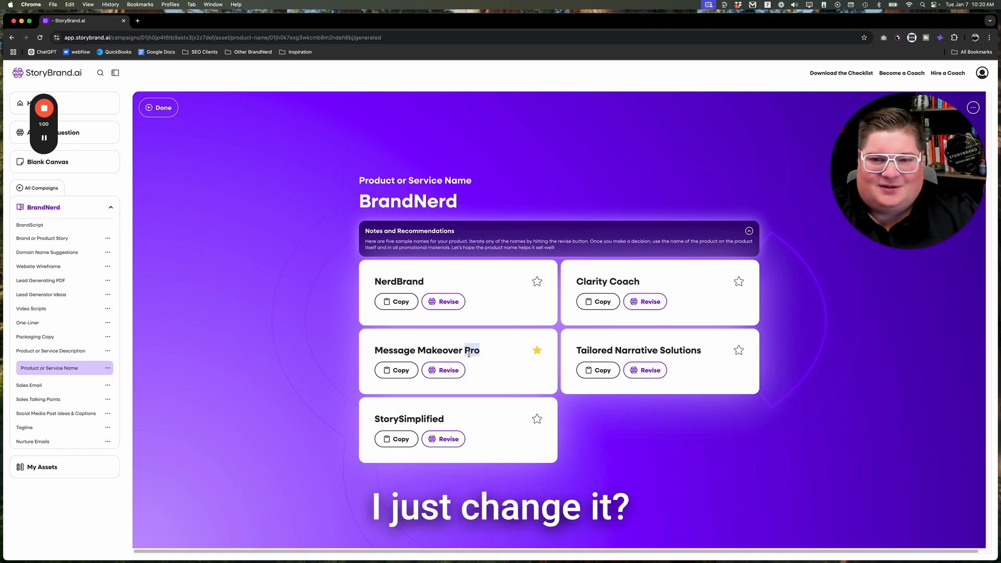
left_click(483, 363)
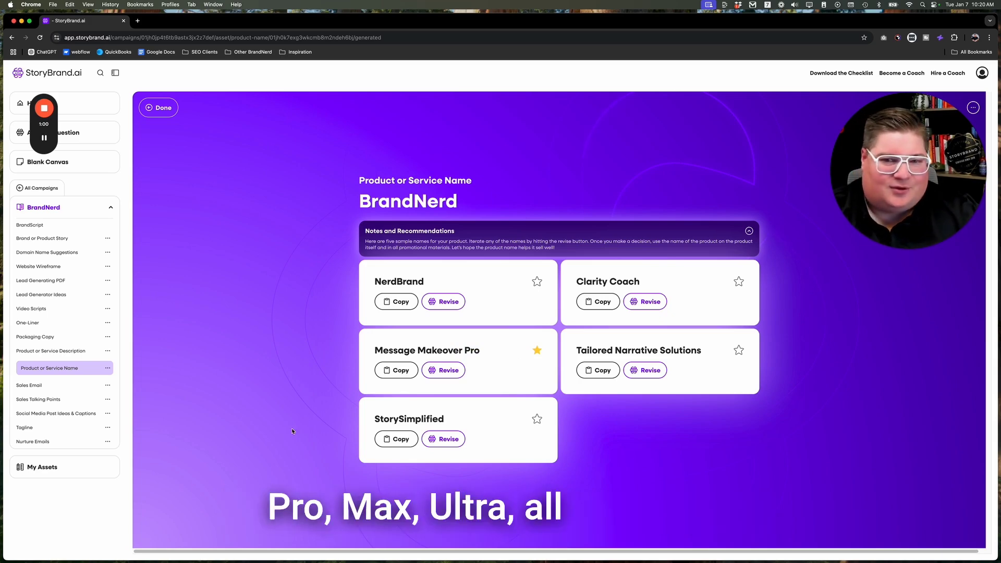
Start the Sales Email and describe the customer relationship as "They typically know me on a acquaintance level", correcting the spelling of "acquaintance".
left_click(39, 386)
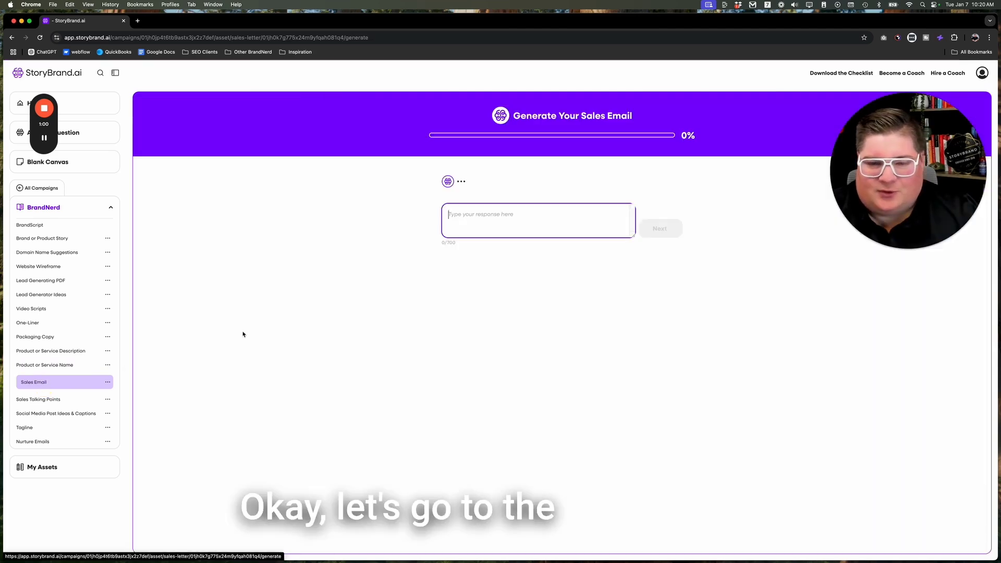
type("They ")
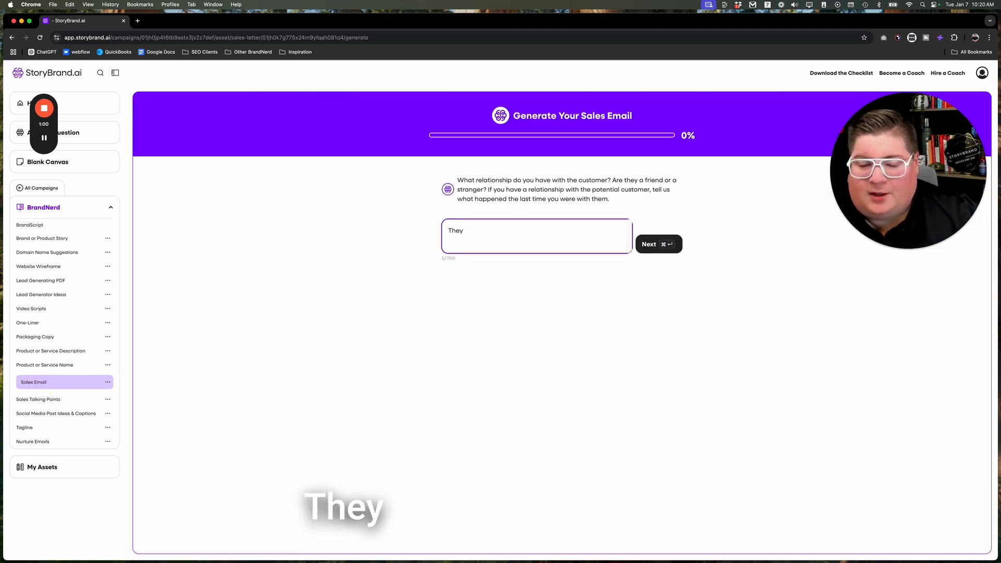
type("typically know ")
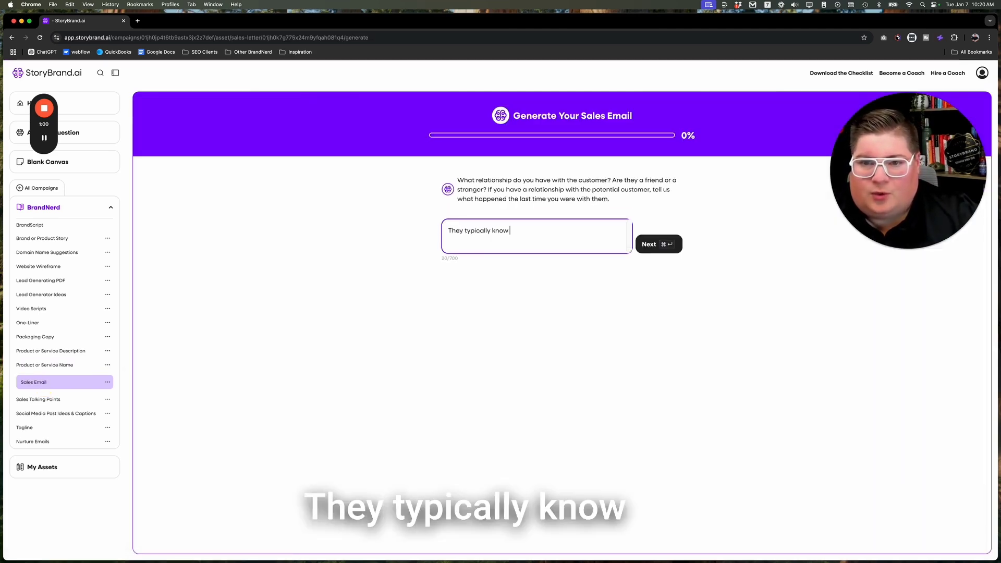
type("me on a aqued")
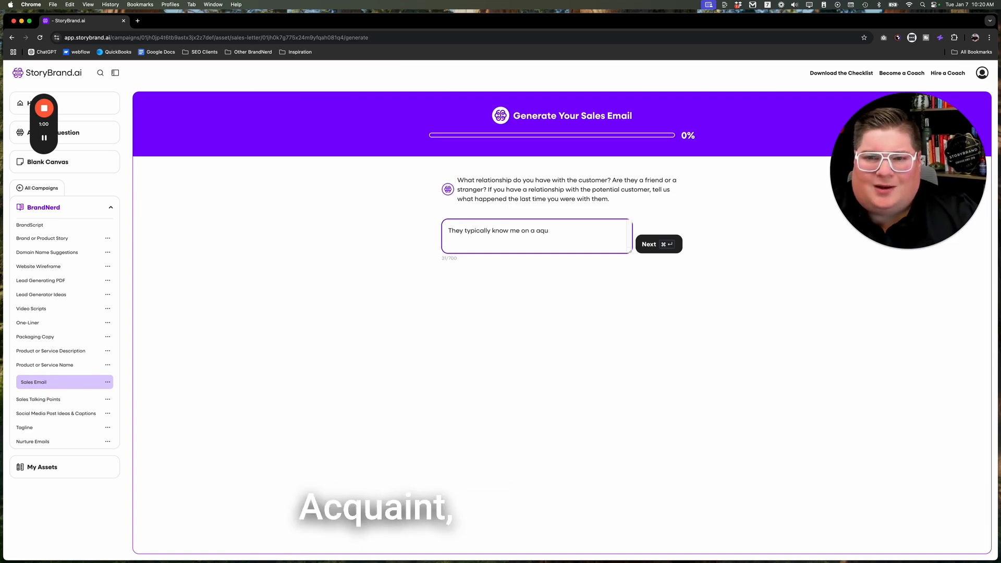
key("BackSpace")
key("BackSpace")
type("cquaintence ")
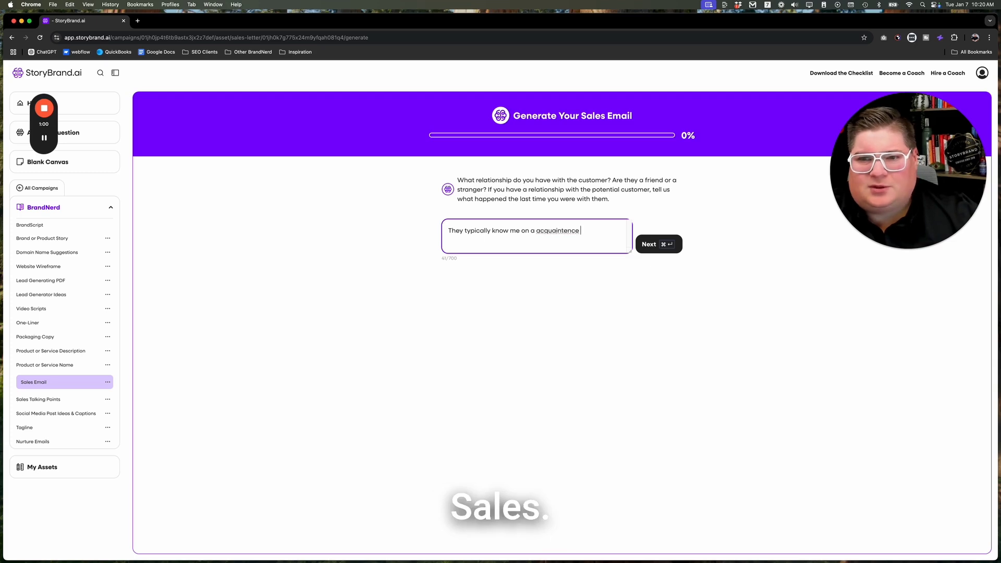
type("level")
right_click(556, 231)
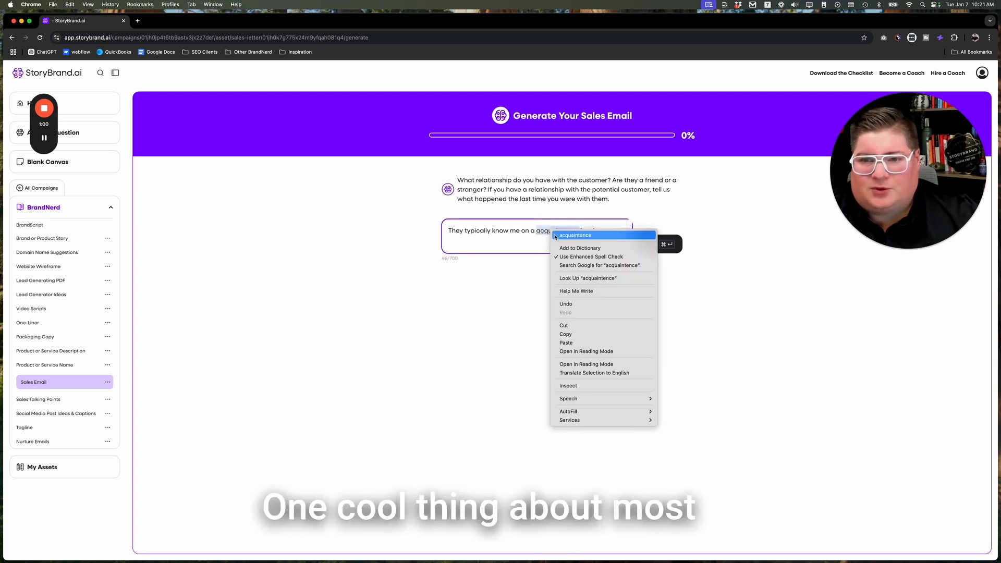
left_click(554, 233)
left_click(605, 230)
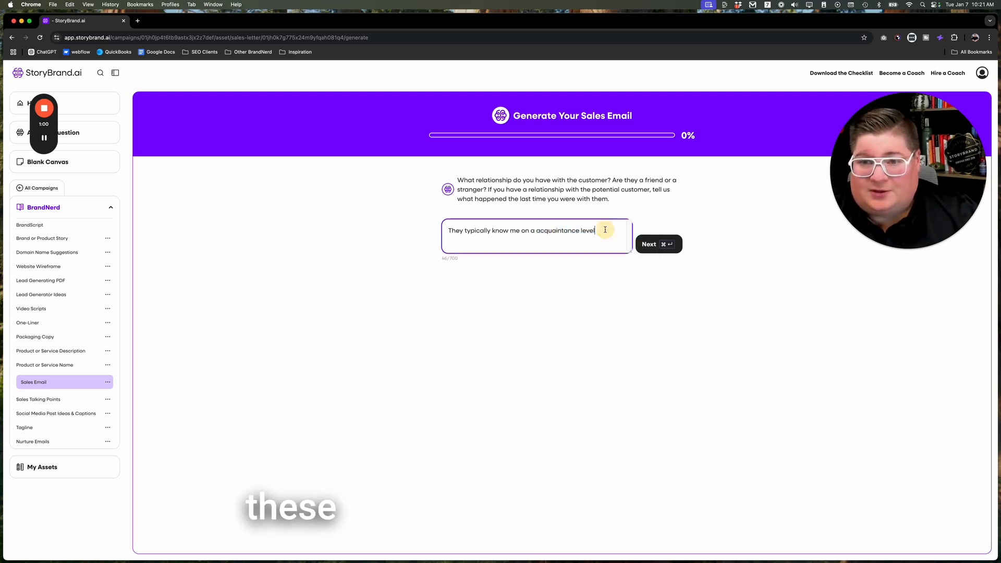
left_click(650, 244)
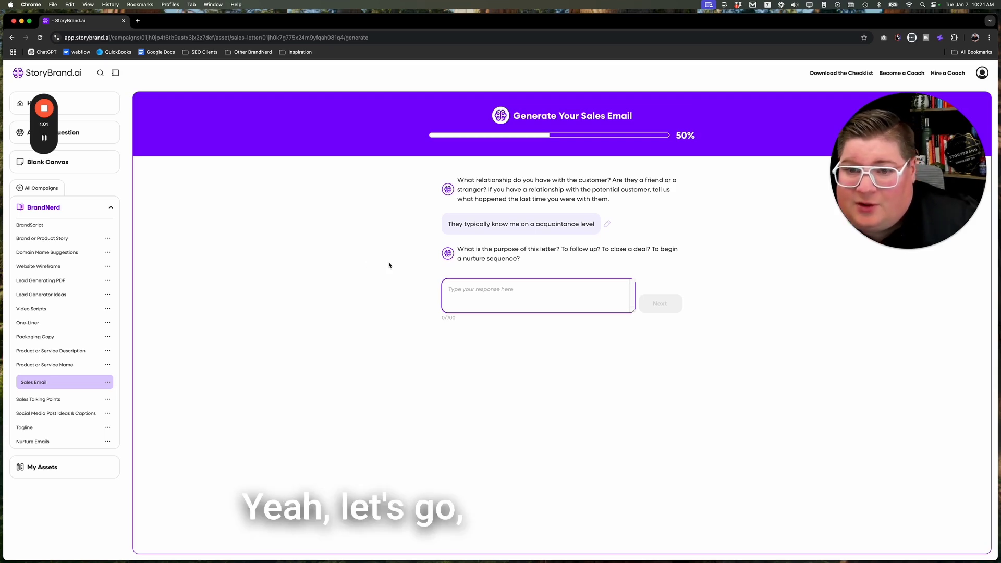
Give "follow up" as the letter's purpose and generate the Sales Email.
type("follow up")
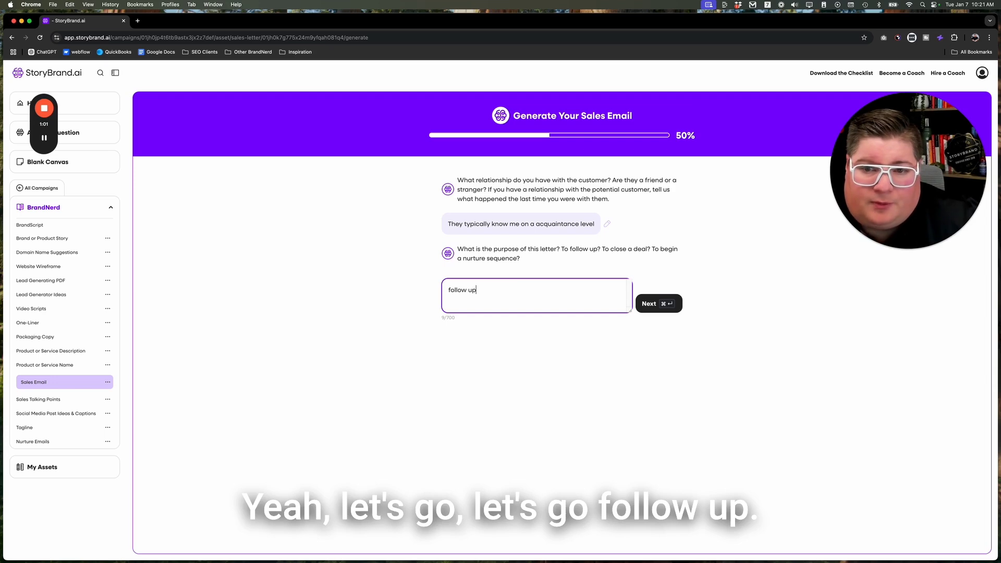
key("super+Return")
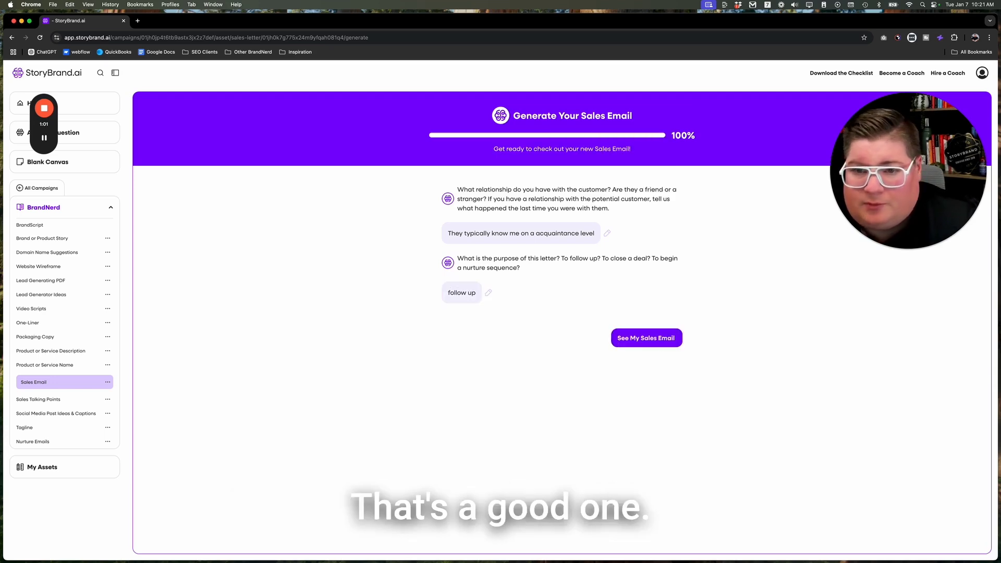
left_click(647, 338)
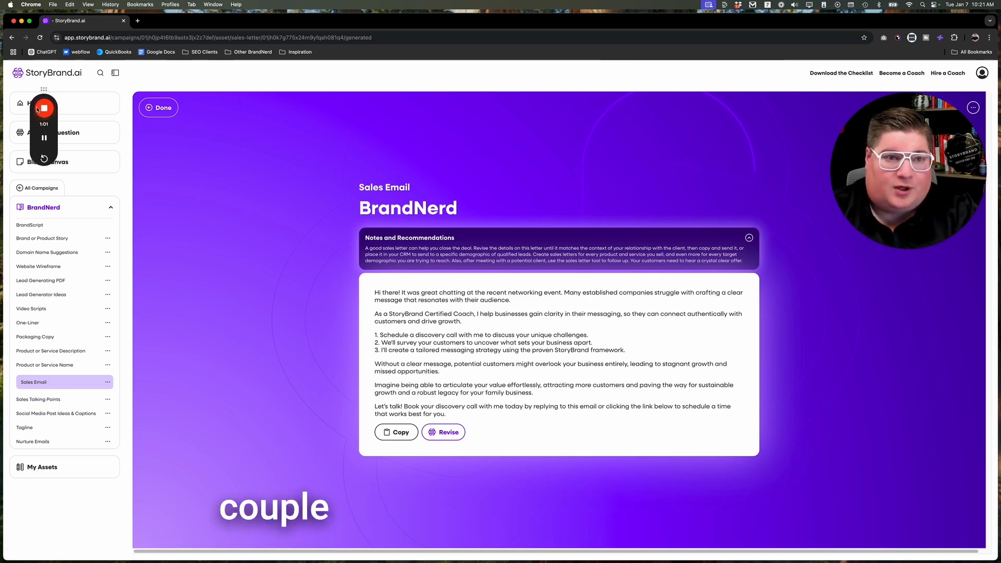
mouse_move(38, 117)
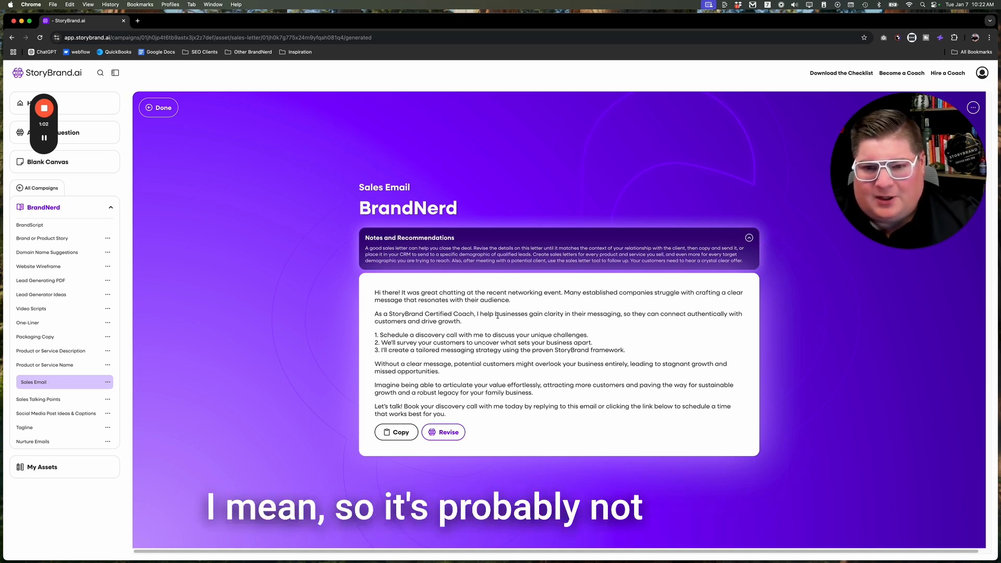
Request a revision of the Sales Email with the suggestion "Make it more conversational and personal. Don't talk about myself so much.".
left_click(451, 436)
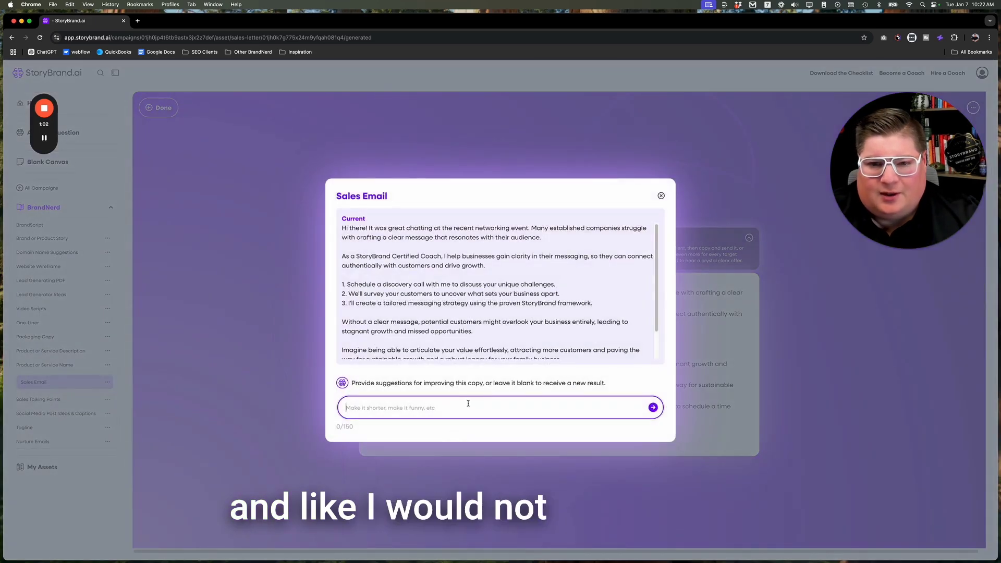
type("Make it m")
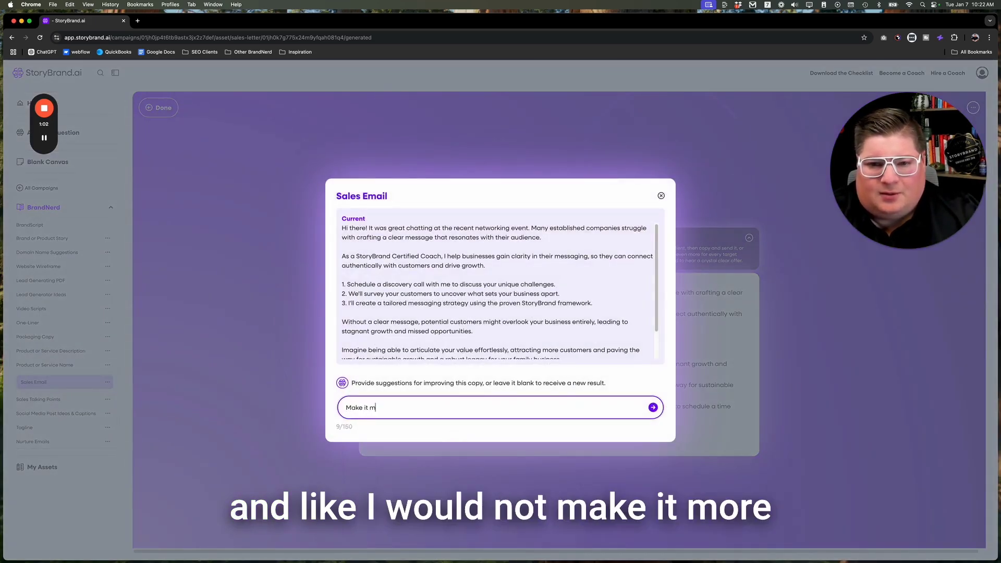
type("ore conversati")
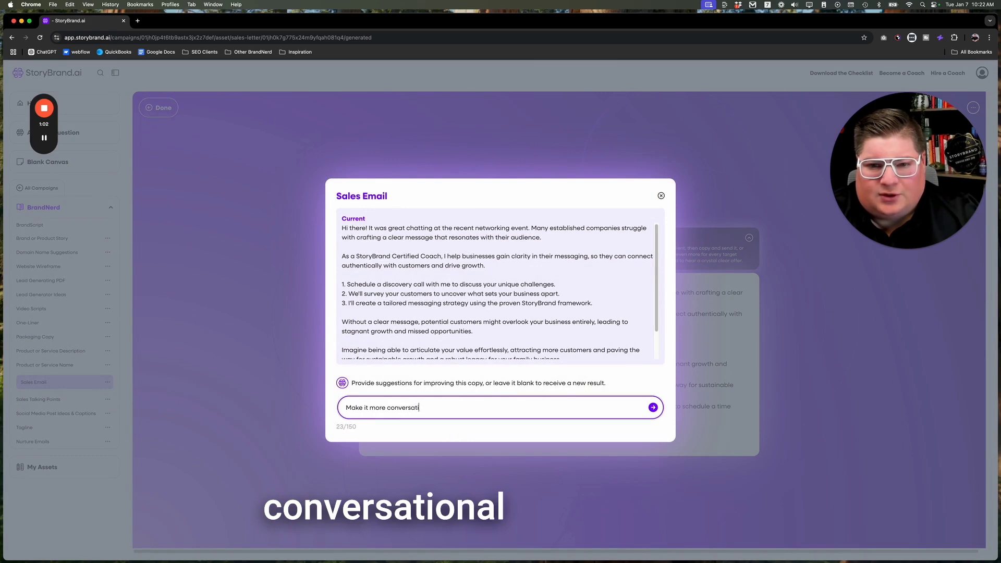
type("onal and pers")
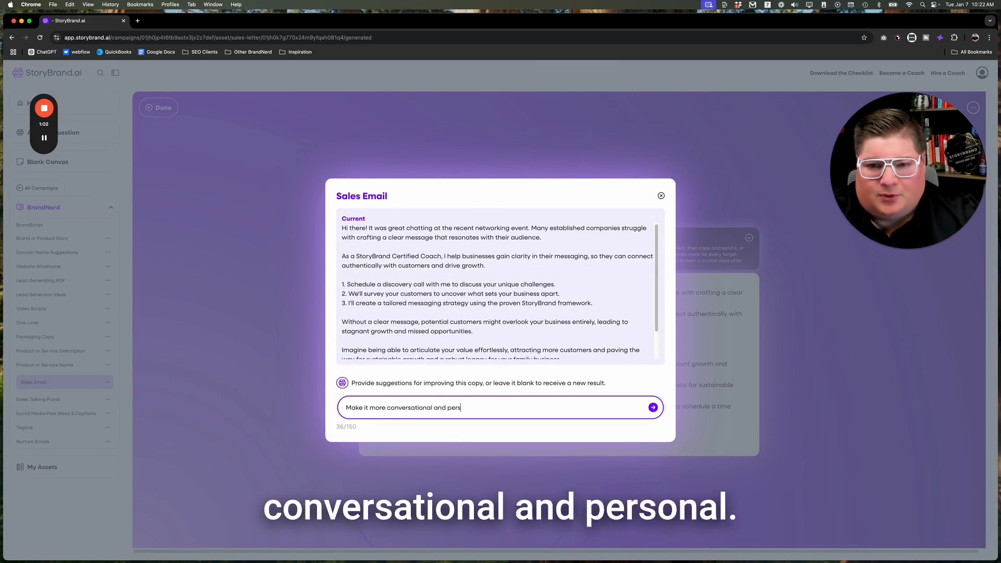
type("onal. Don't talk ab")
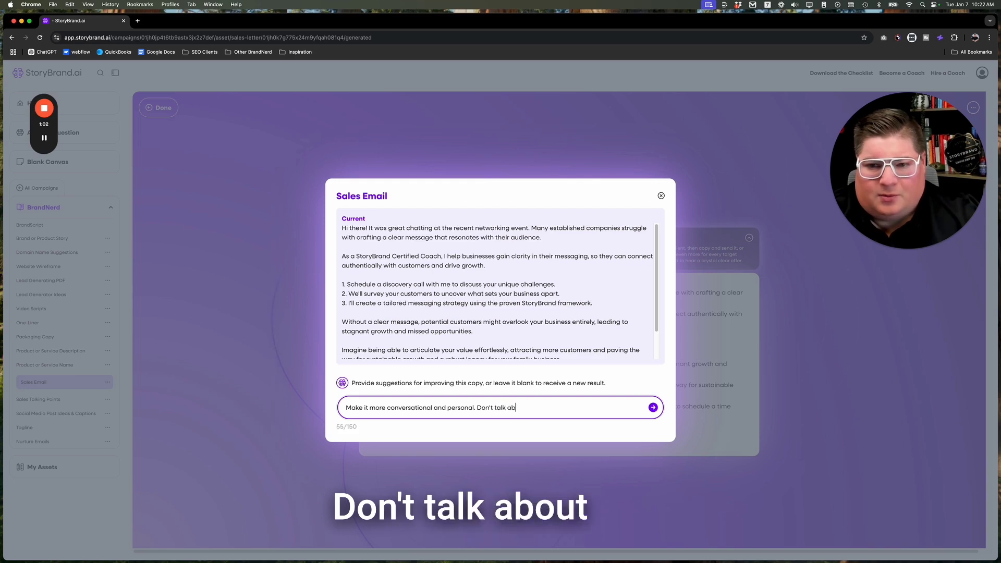
type("out myself so much.")
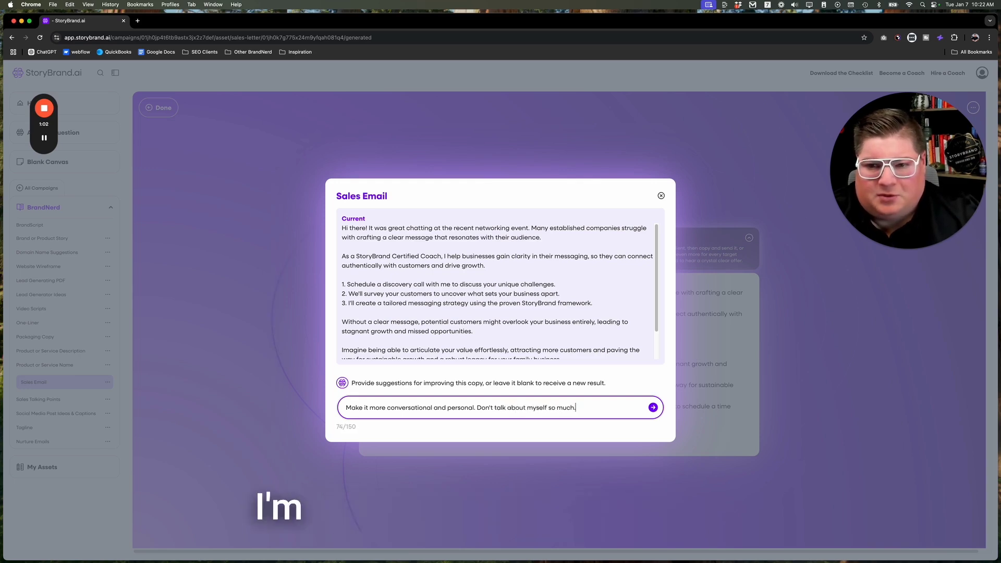
key("Return")
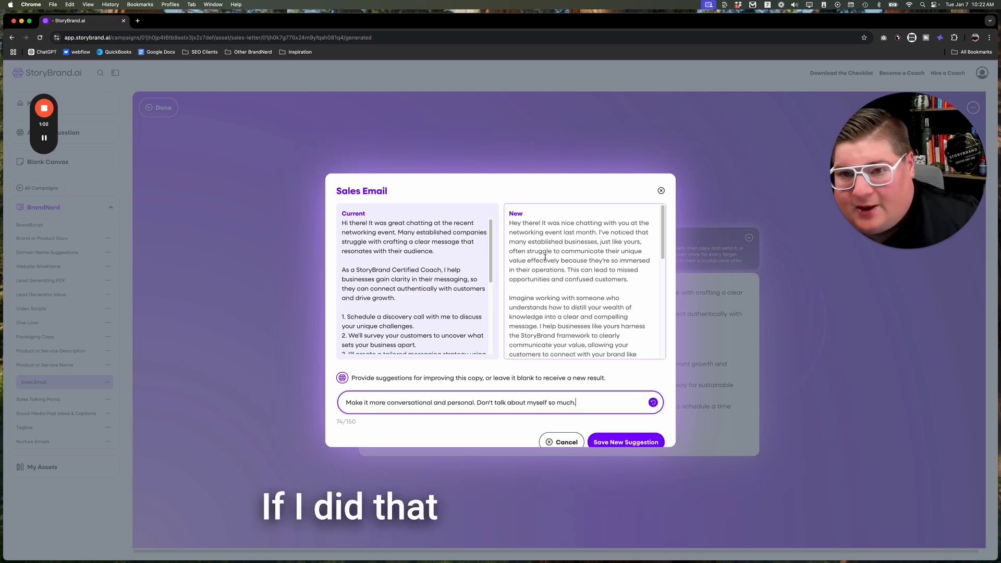
Read through the revised Sales Email and save it as the new version.
scroll(546, 257, "down", 5)
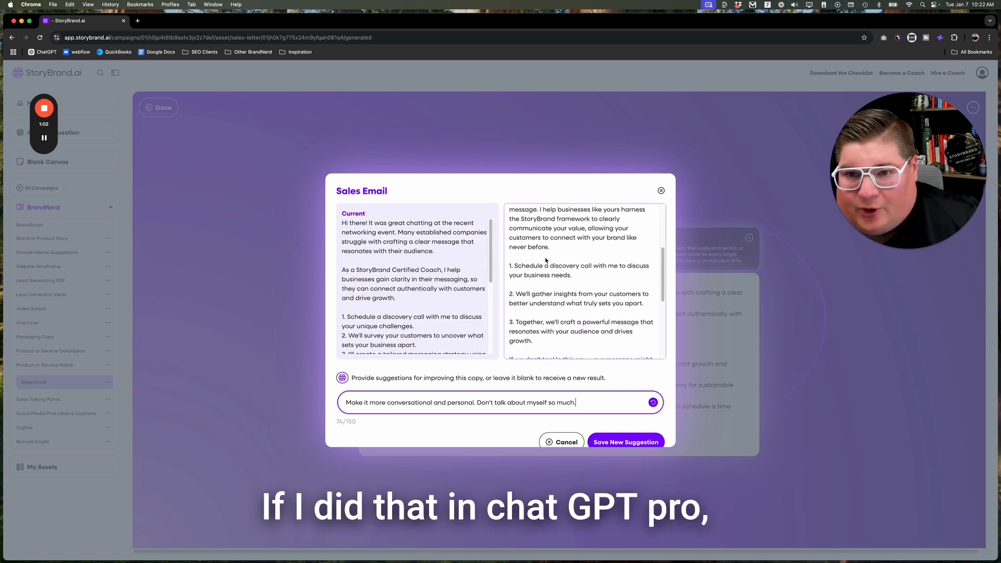
scroll(545, 260, "up", 4)
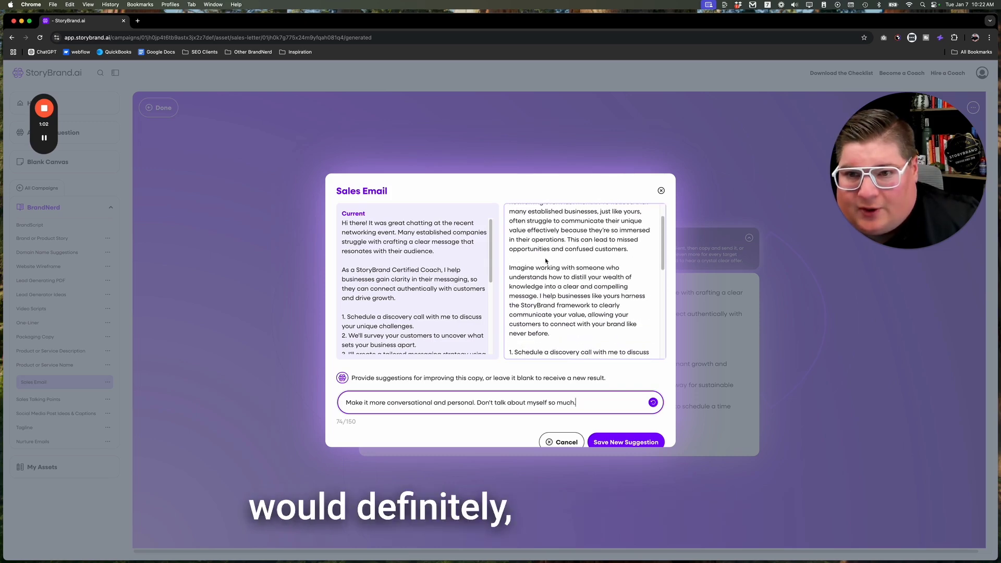
scroll(545, 261, "up", 1)
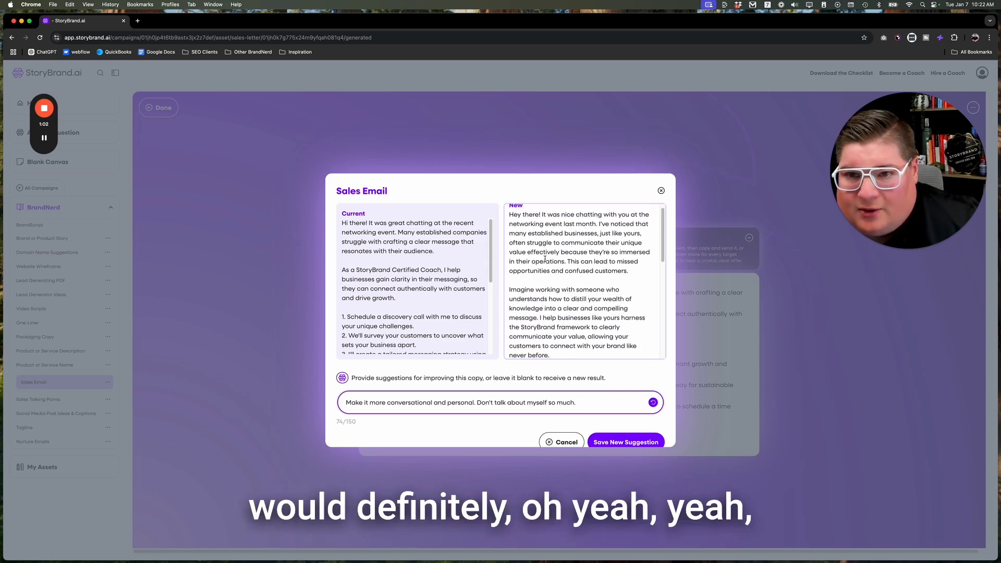
scroll(545, 259, "down", 10)
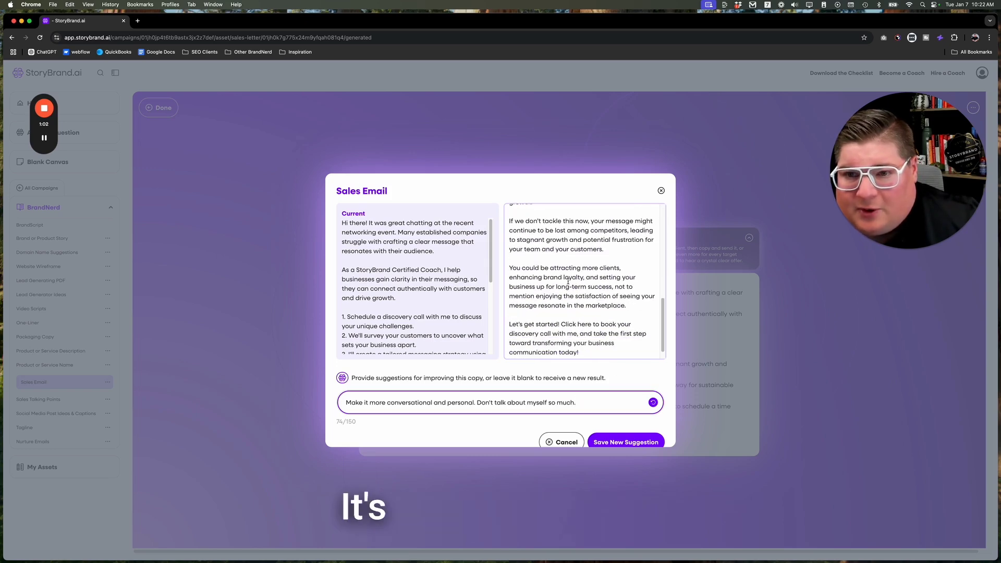
left_click(625, 442)
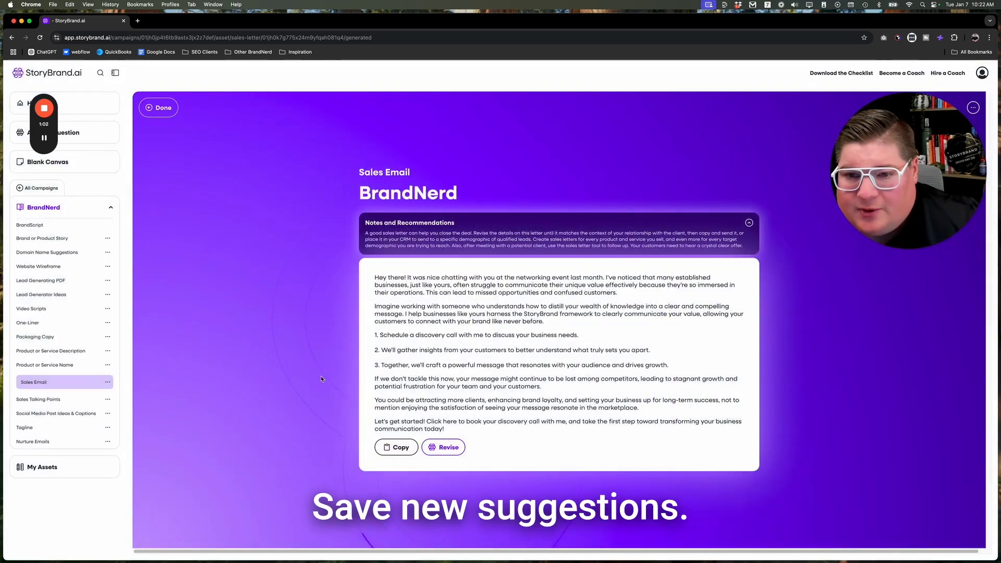
Try to open Sales Talking Points, and start the Social Media Post Ideas & Captions asset instead.
left_click(52, 400)
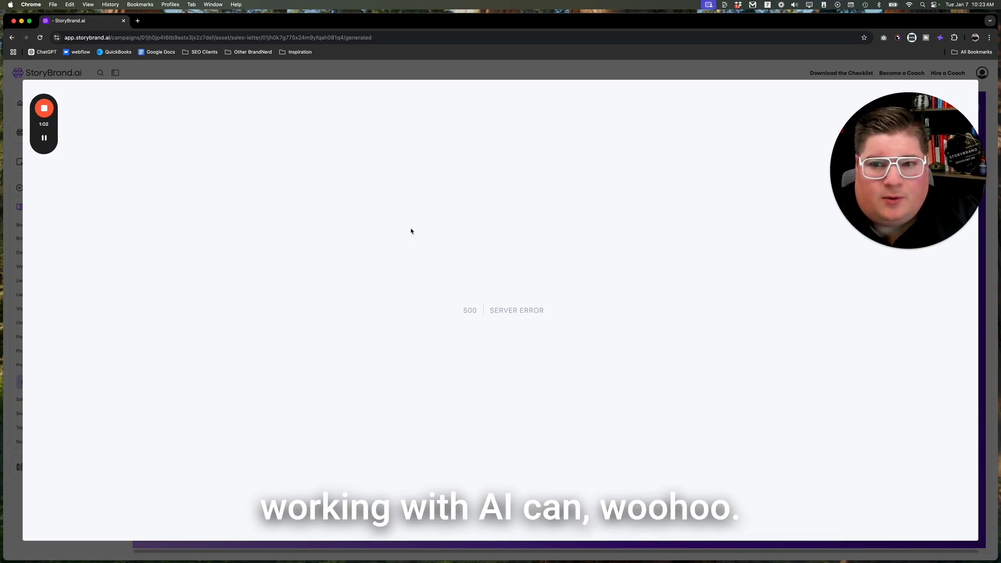
left_click(274, 72)
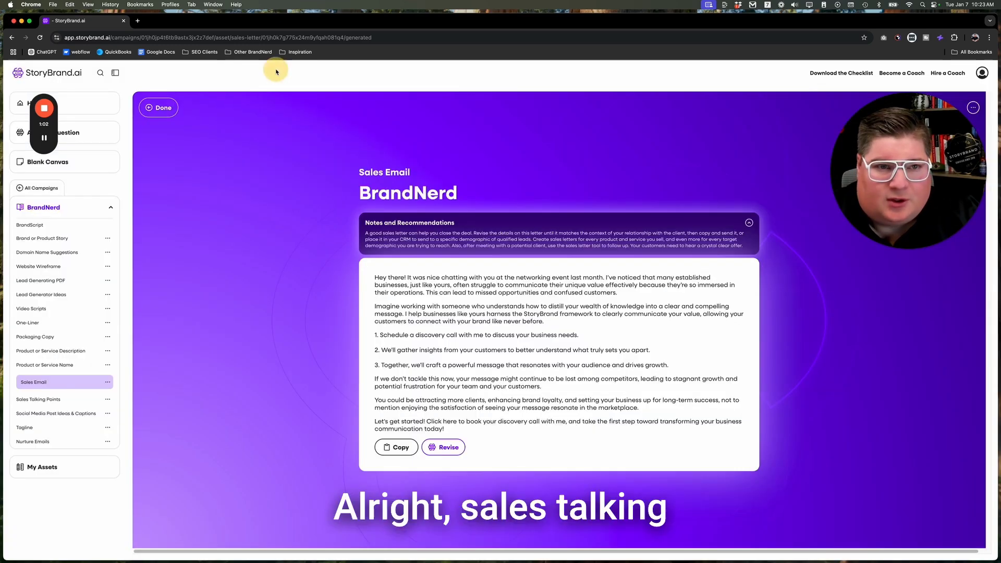
left_click(47, 414)
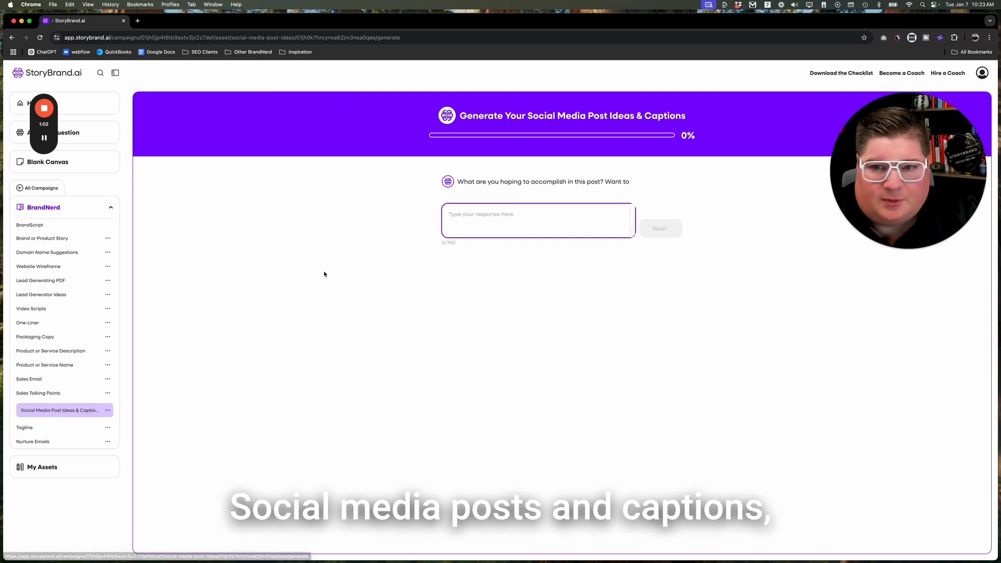
left_click(55, 393)
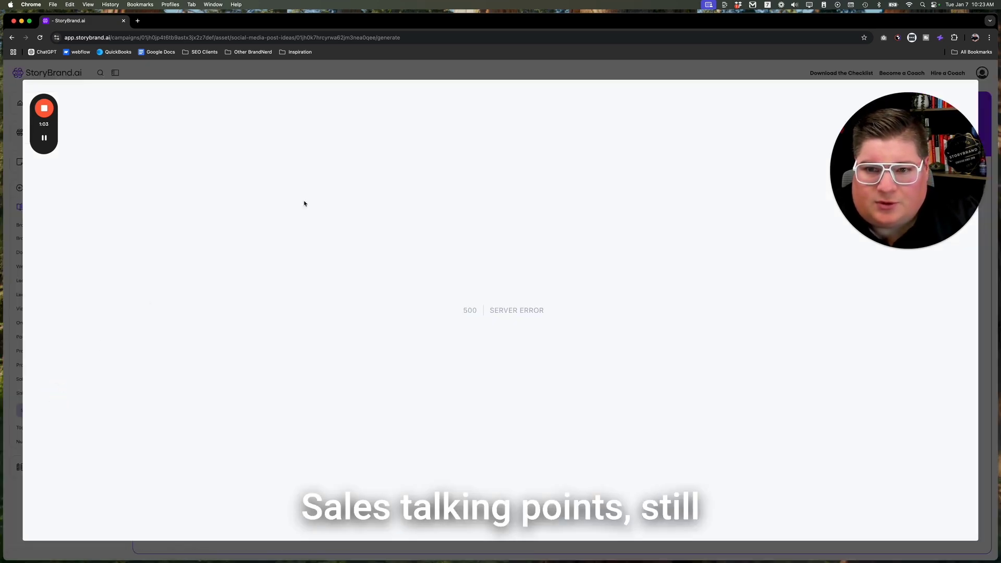
left_click(314, 71)
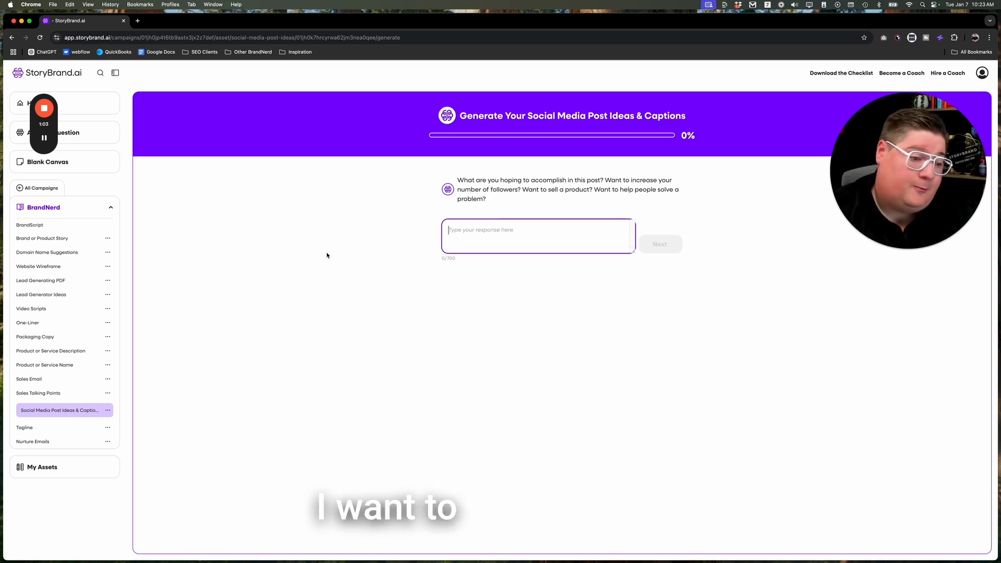
Generate the social media posts with the goal "Provide value in a entertaining way." and the platform "x", and look over the ideas.
type("Provide va")
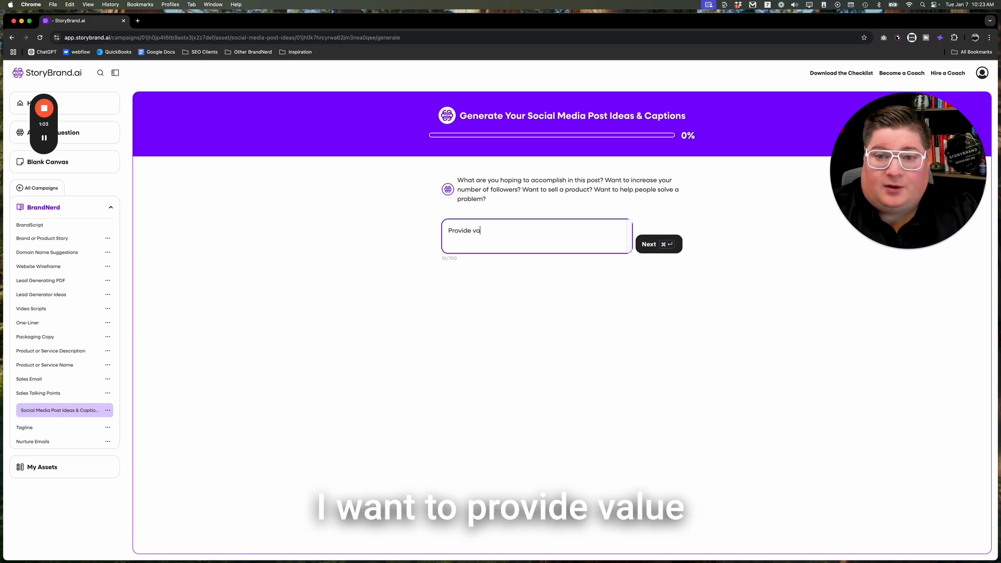
type("lue in a")
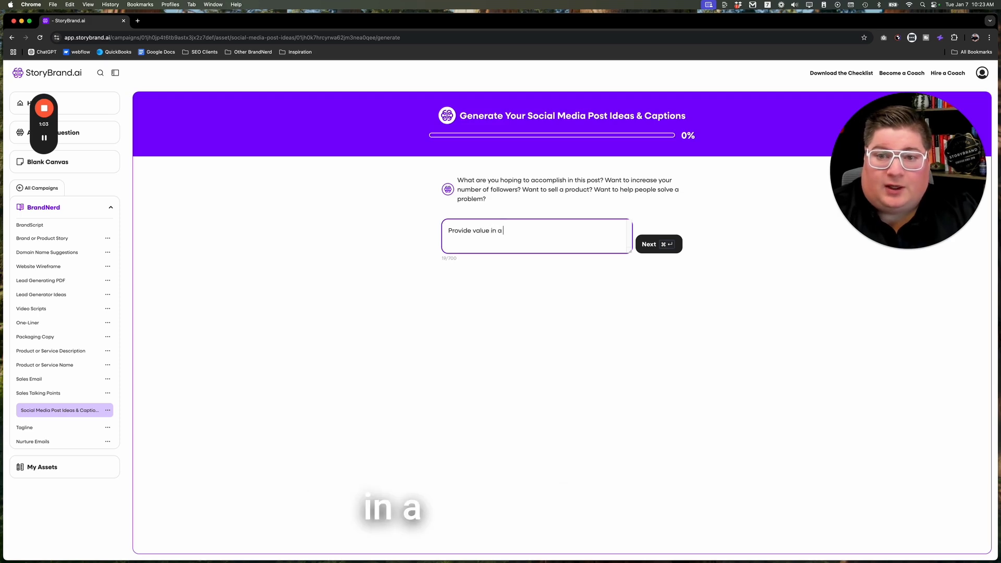
type(" enter")
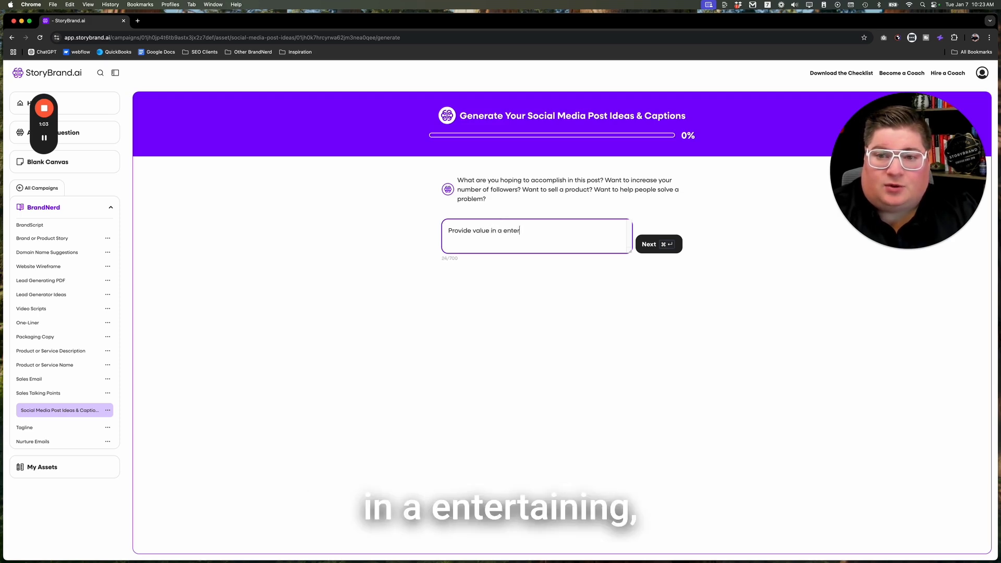
type("taining way.")
key("super+Return")
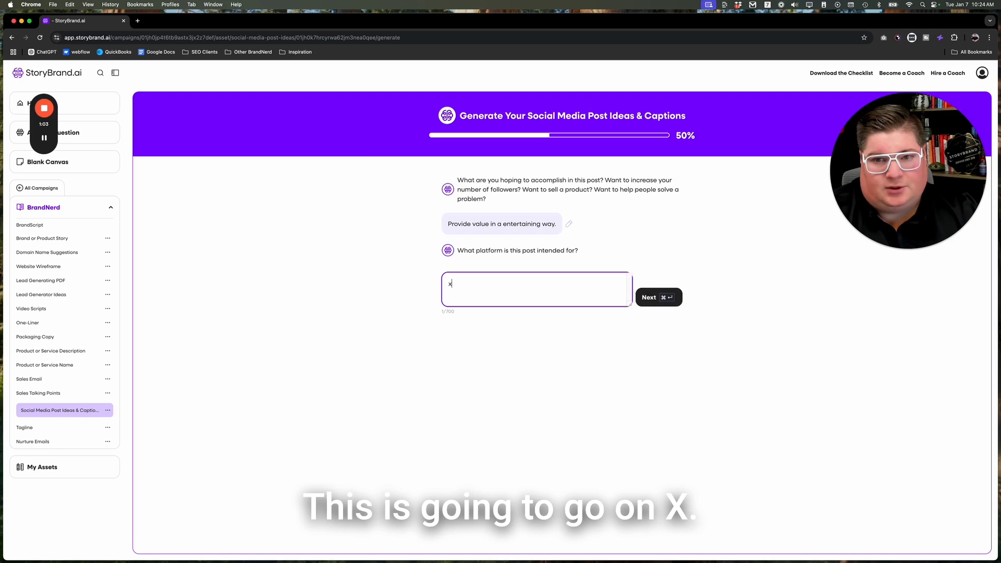
type("x")
key("super+Return")
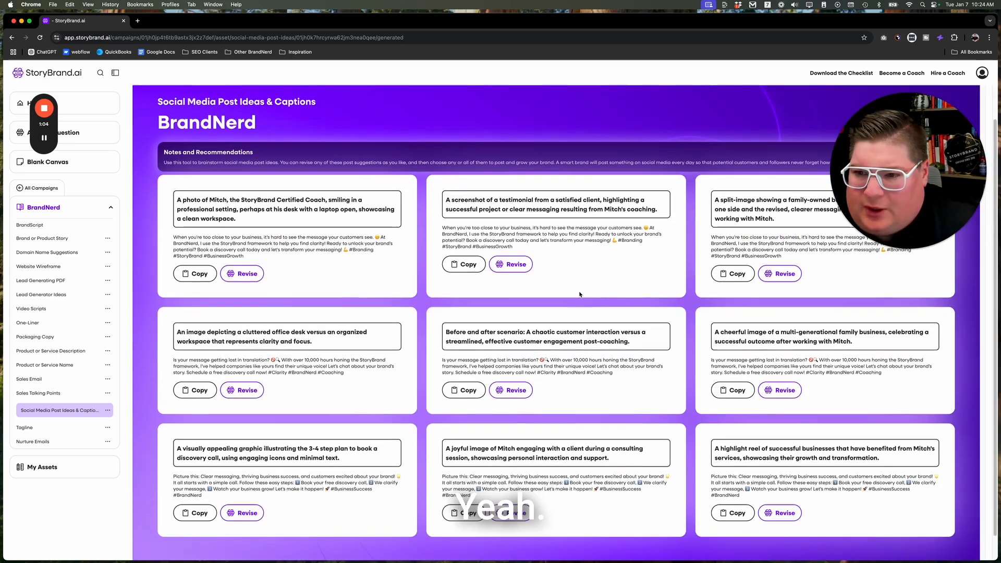
scroll(580, 291, "down", 2)
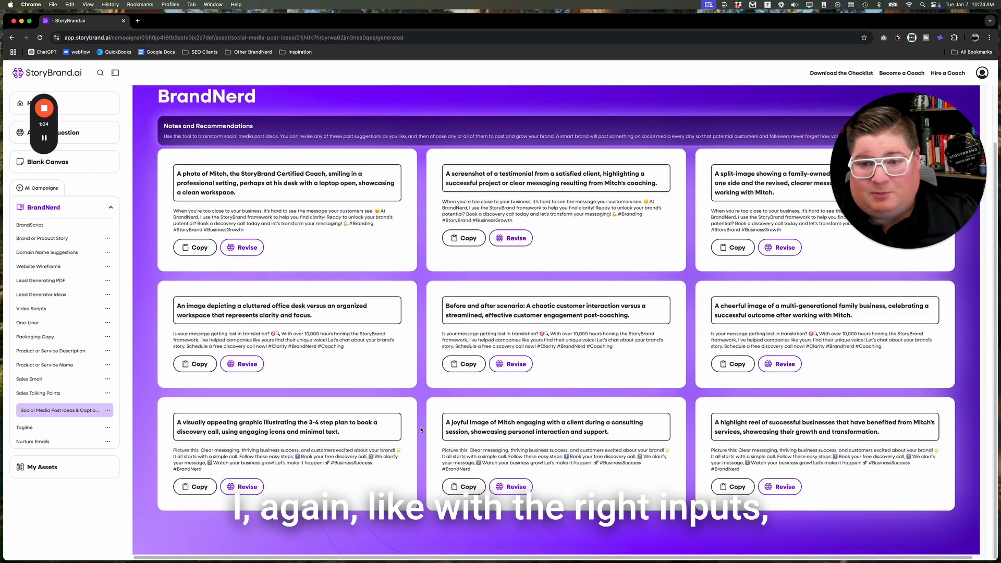
scroll(421, 430, "up", 1)
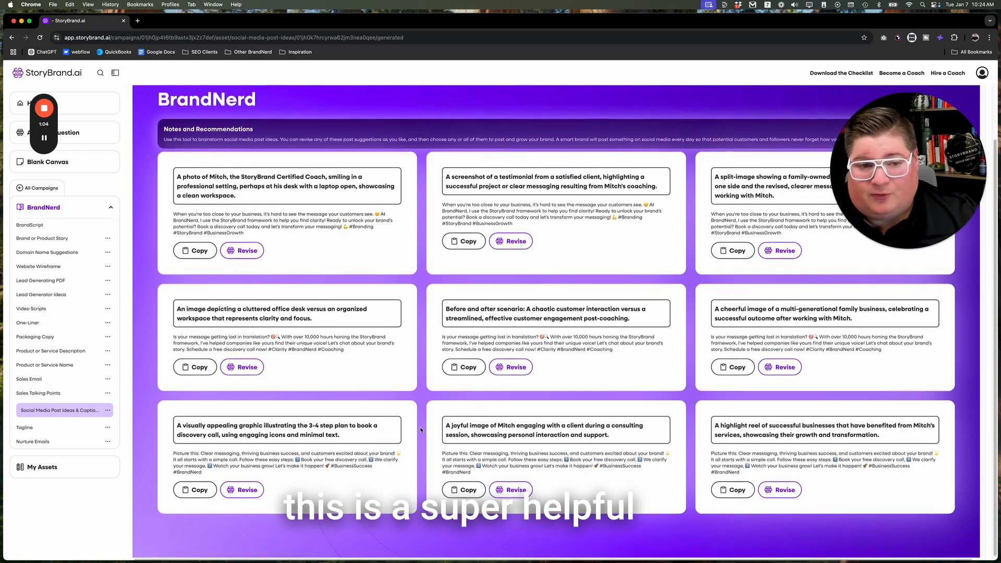
Generate the Tagline asset and review the Aspirational Identity Tagline "Become the Brand Your Customers Trust".
left_click(24, 428)
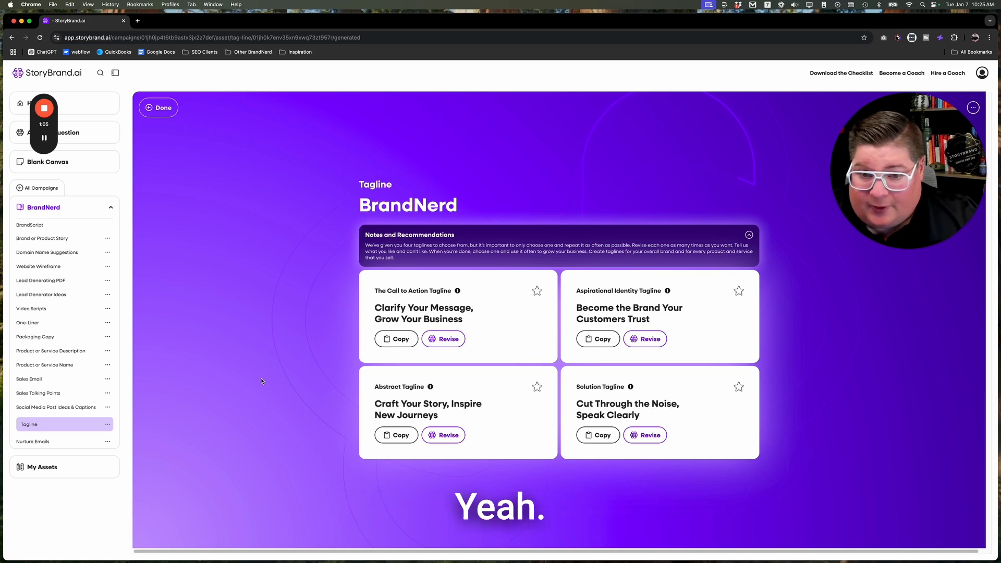
left_click_drag(577, 311, 715, 317)
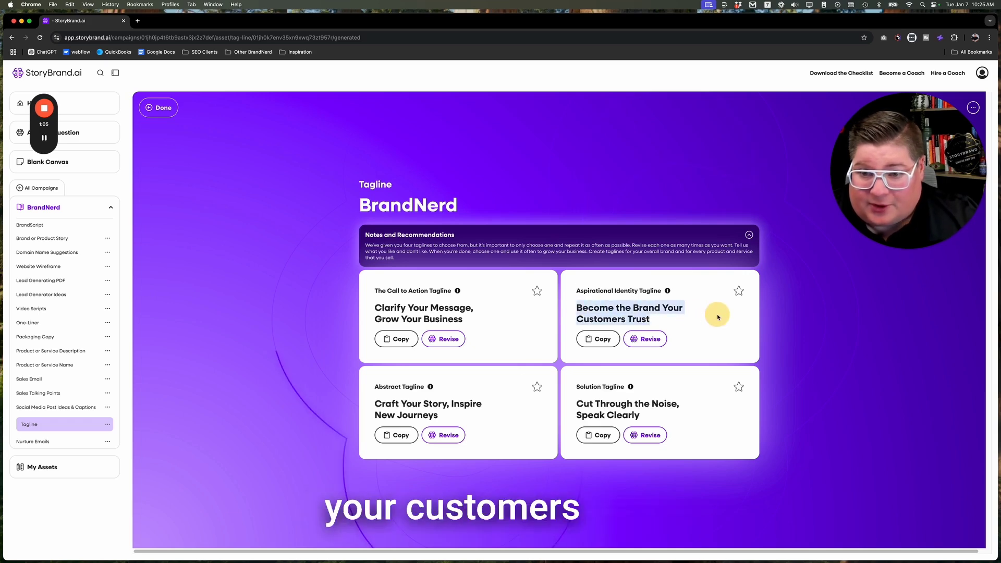
left_click(715, 317)
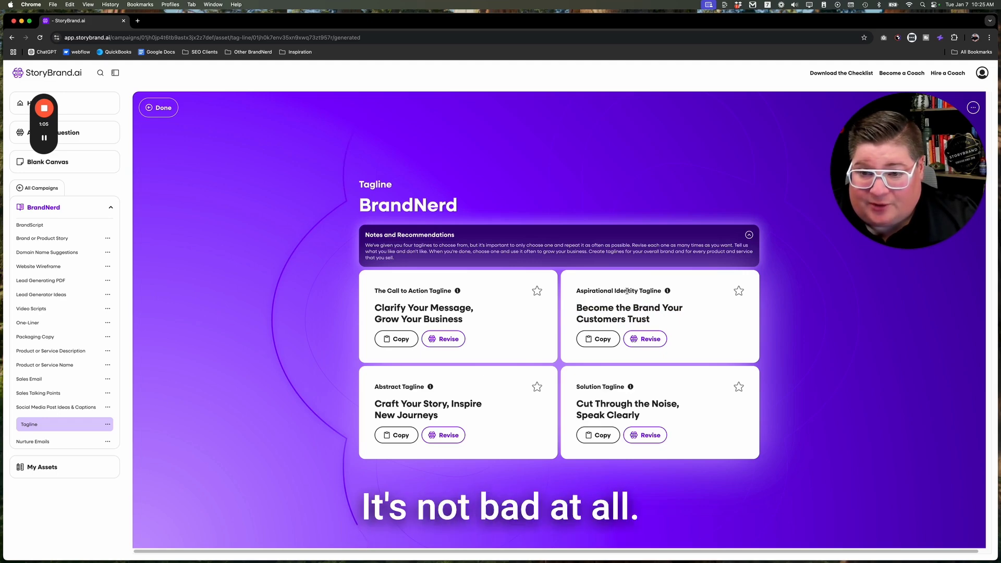
left_click(707, 323)
Start the Nurture Emails asset and choose Product Spotlight as the kind of email.
left_click(32, 441)
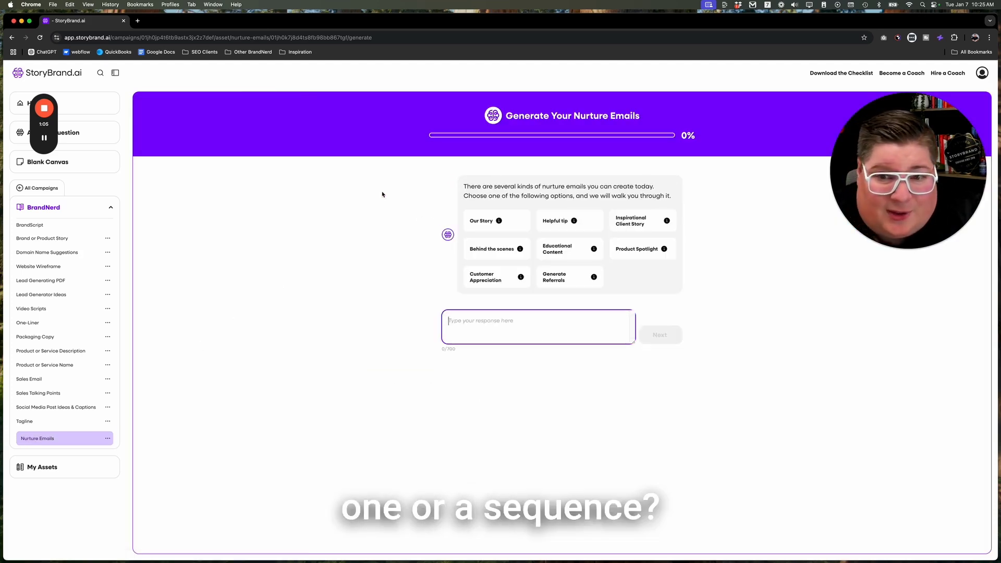
left_click(636, 249)
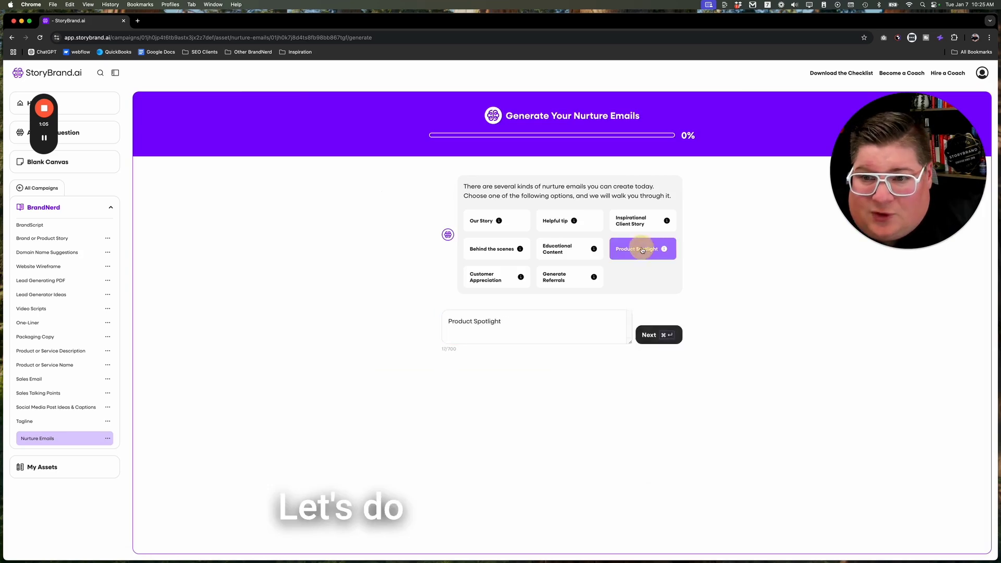
left_click(656, 335)
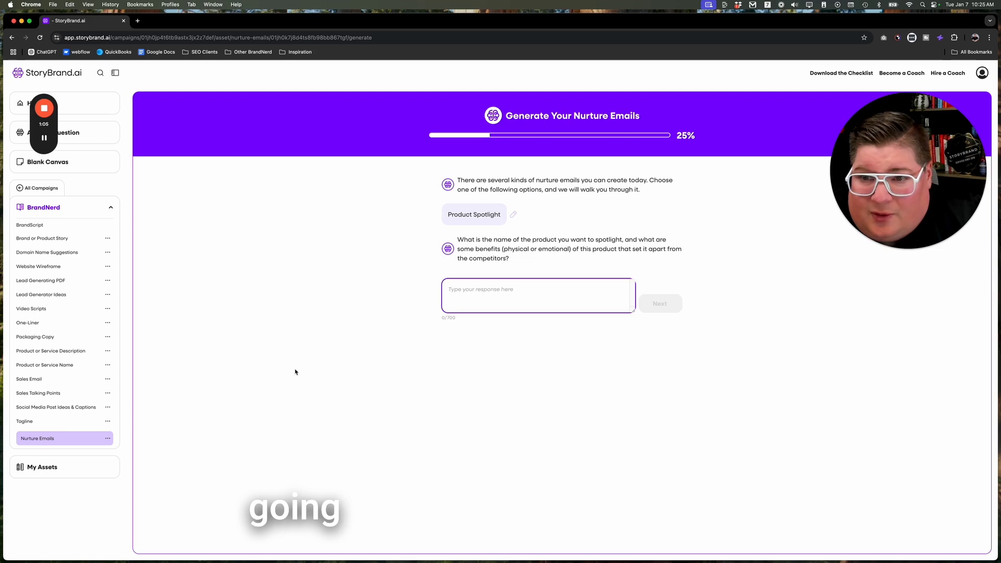
Name the spotlighted product "Message Makeover Pro" and begin its benefit description with "It helps you turn your real-world".
type("M")
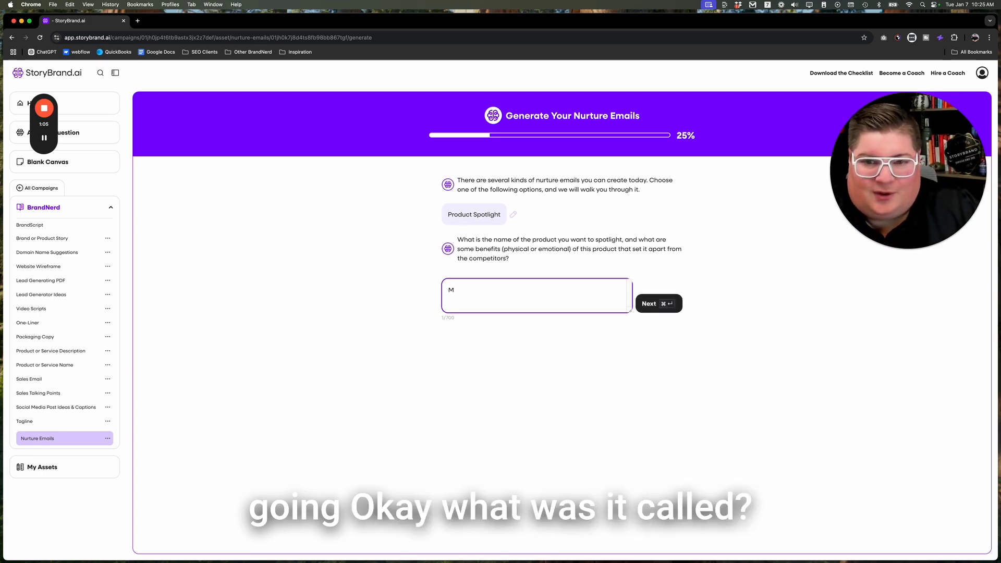
type("essaging")
type("Pro")
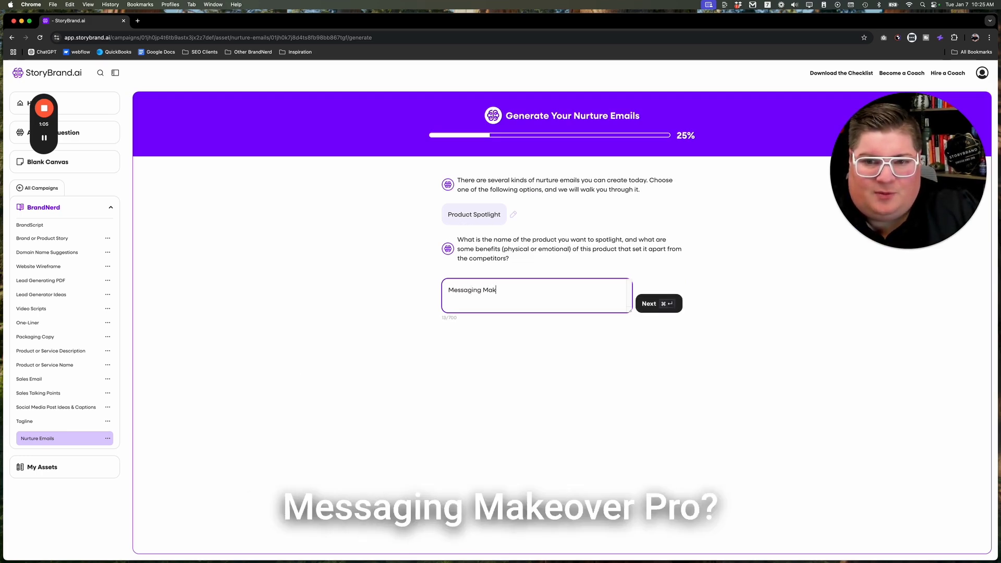
key("BackSpace")
key("BackSpace")
key("BackSpace")
key("BackSpace")
key("BackSpace")
key("BackSpace")
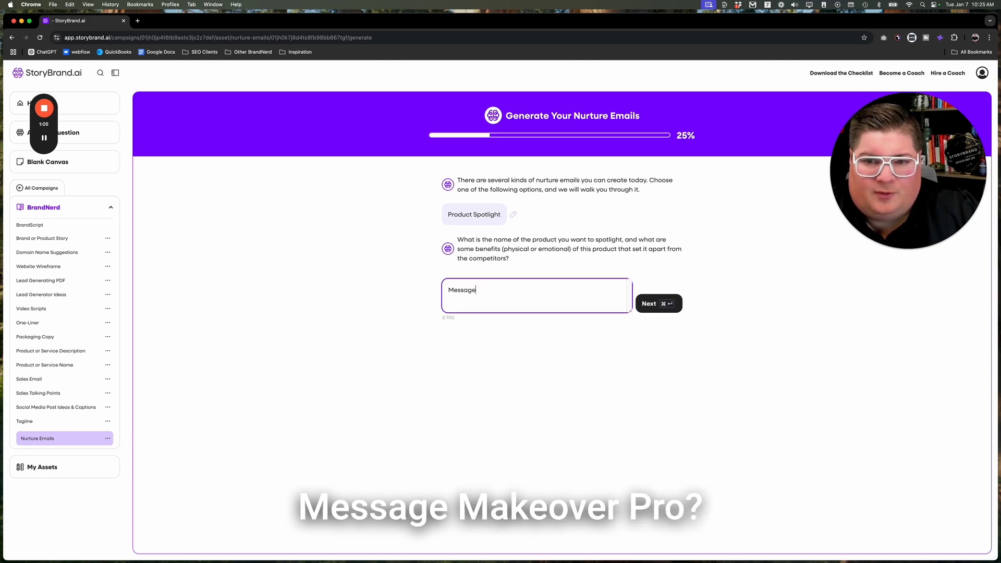
type("Makeover Pro. It helps you turn your real-world")
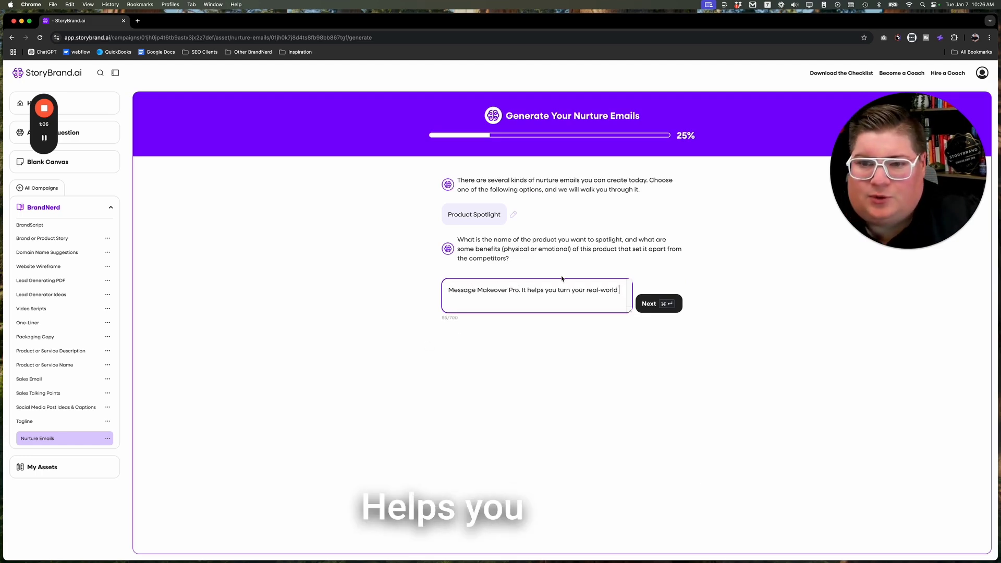
Replace the benefit description of Message Makeover Pro with "Have confidence in your brand message." and submit the answer.
key("alt+BackSpace")
key("alt+BackSpace")
key("alt+BackSpace")
key("alt+BackSpace")
key("alt+BackSpace")
key("alt+BackSpace")
key("alt+BackSpace")
type("Have confidence in your brand mes")
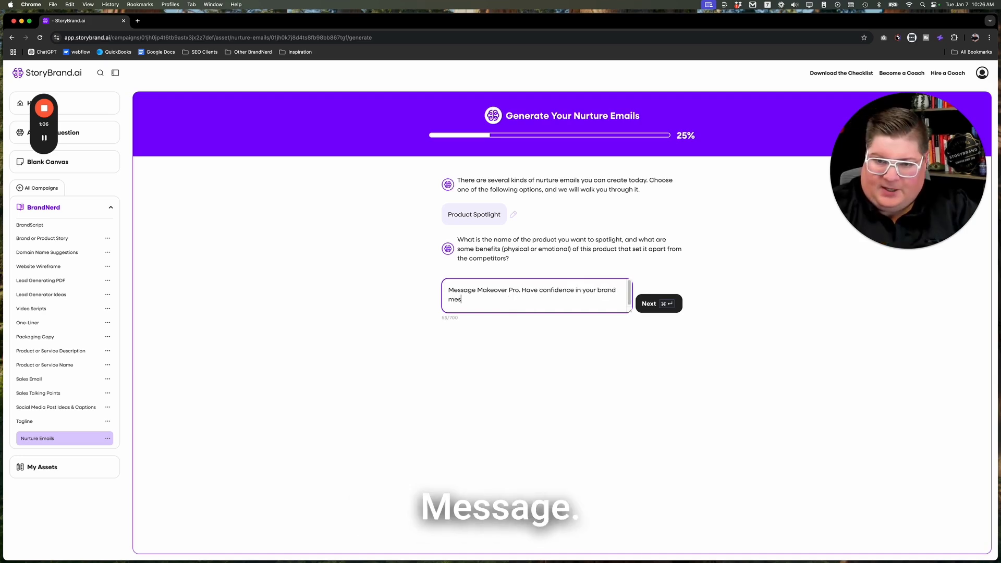
type("sage.")
key("super+Return")
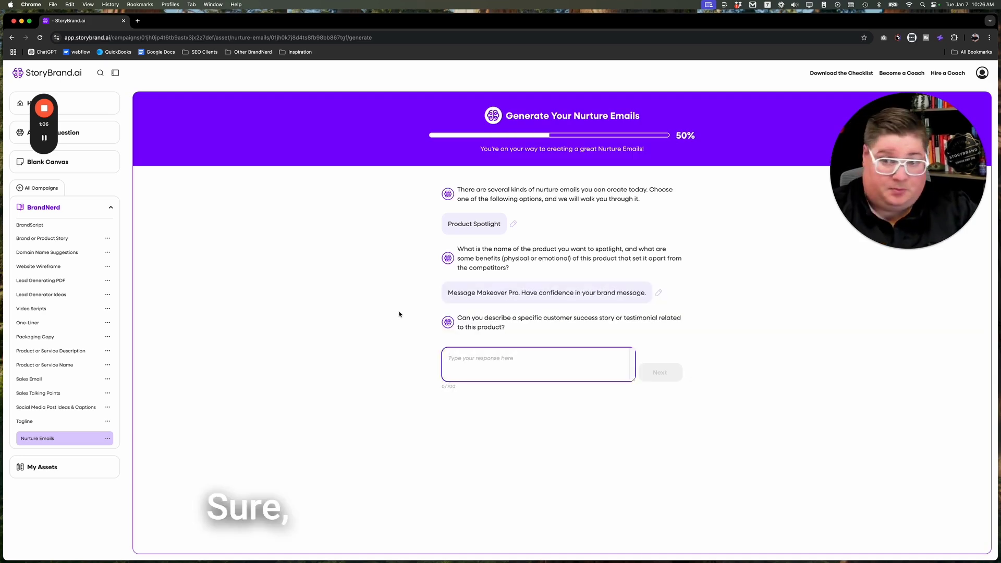
Submit the success story "Bogard New York went from a generic, copy-cat brand to a stand-out message in just a week.".
type("Bogard New York went from a generic, copy-cat brand to a stand-out message in just a week.")
key("super+Return")
Give the special promotion as "Sign up now for a bonus strategy session." and generate the nurture email.
type("Sing")
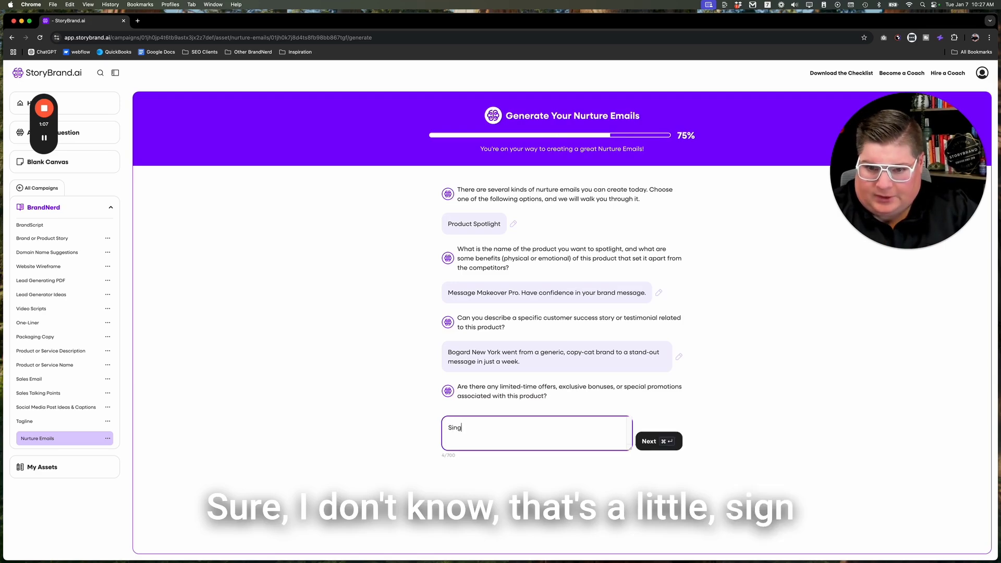
key("BackSpace")
type("gn up ")
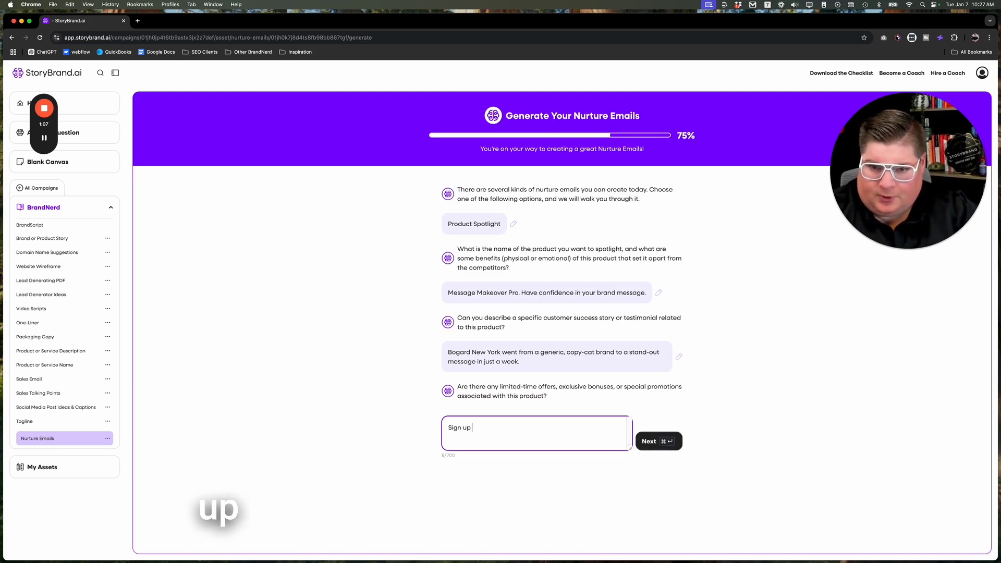
type("now for a b")
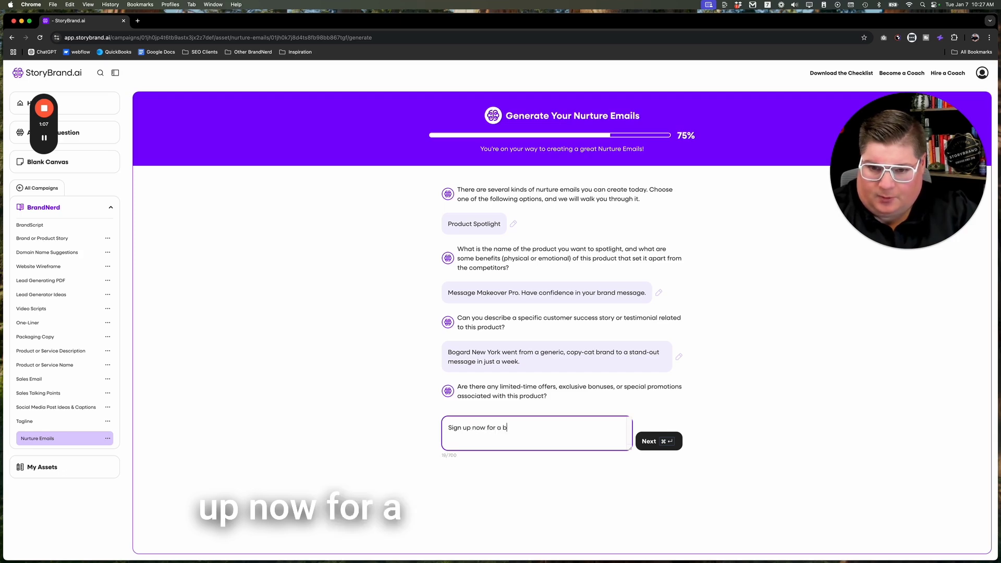
type("onus s")
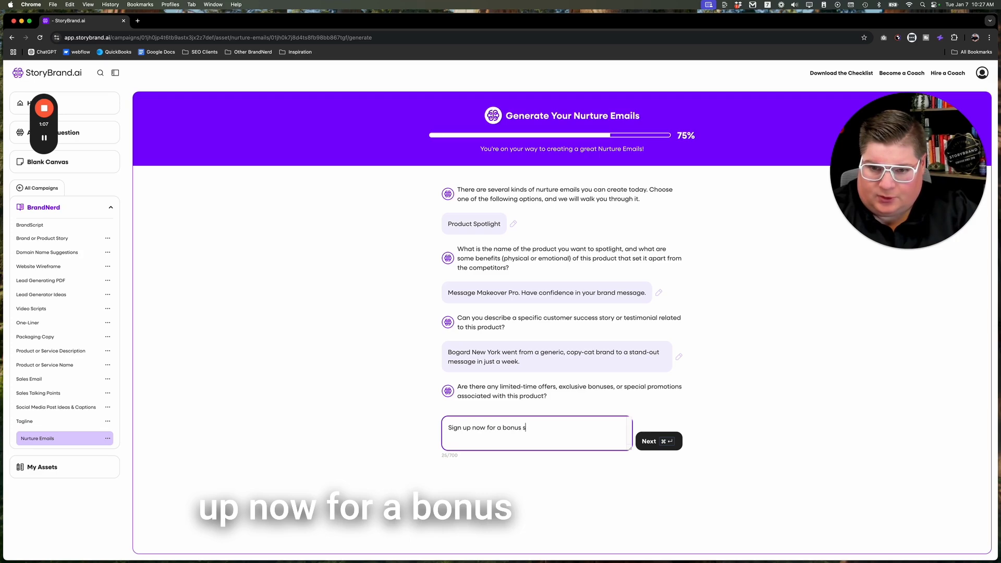
type("trategy se")
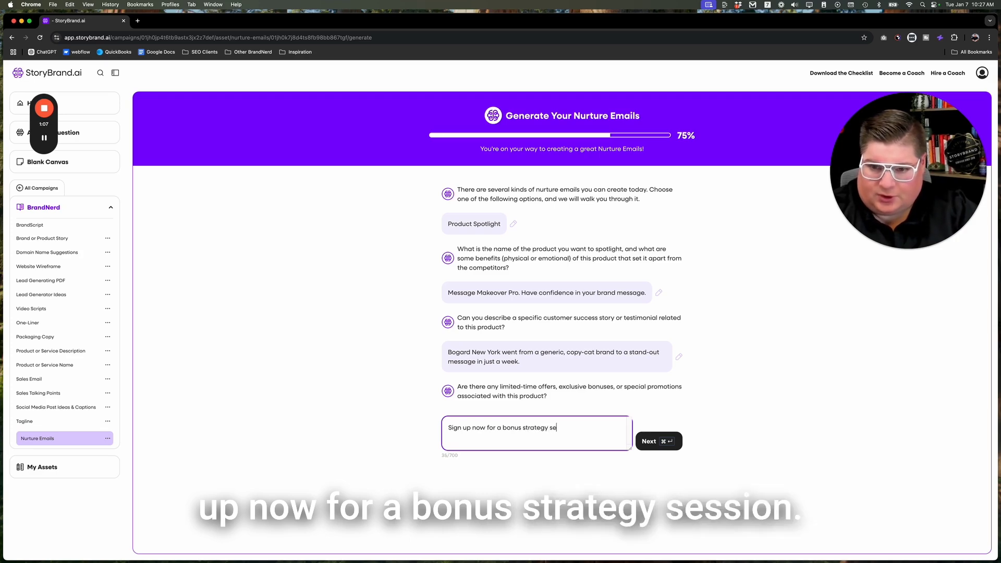
type("ssion.")
key("super+Return")
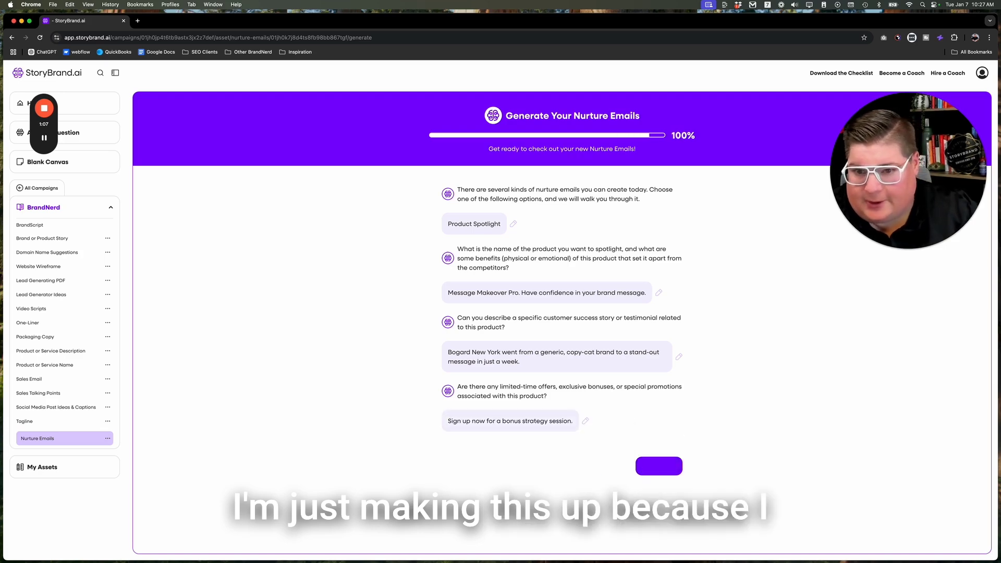
left_click(646, 465)
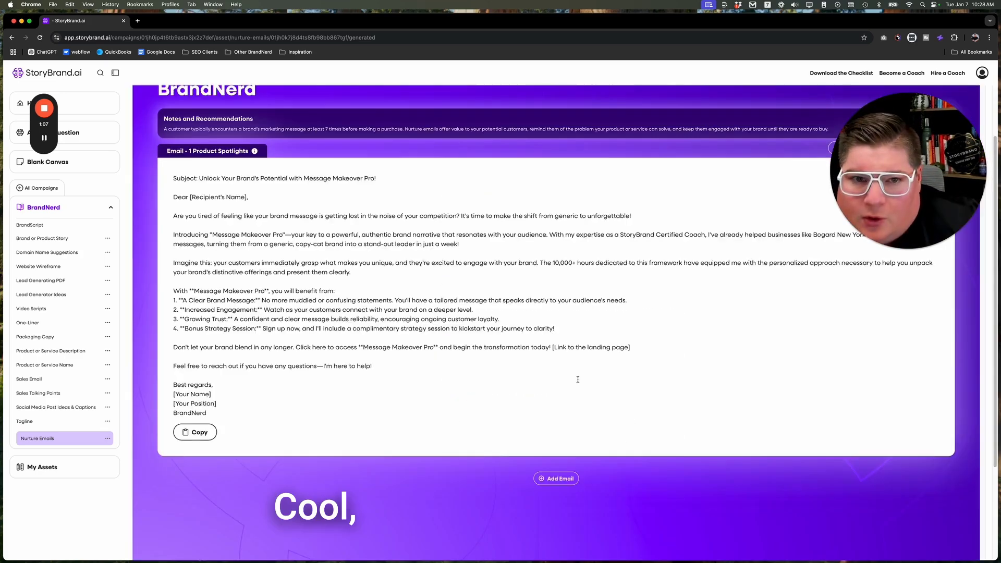
Check which kinds of nurture email can be added, and look over the assets and campaigns overviews.
scroll(557, 398, "down", 3)
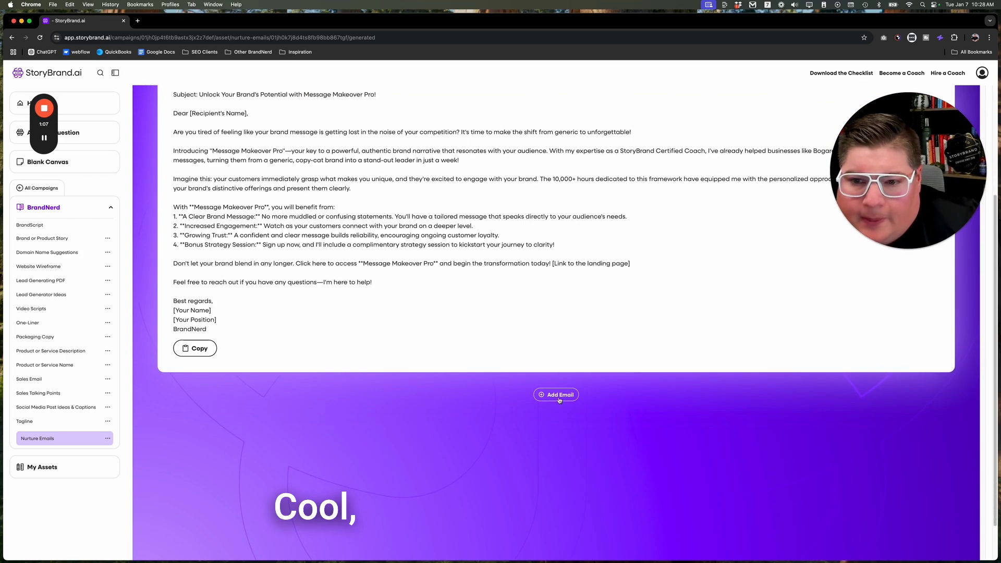
left_click(557, 396)
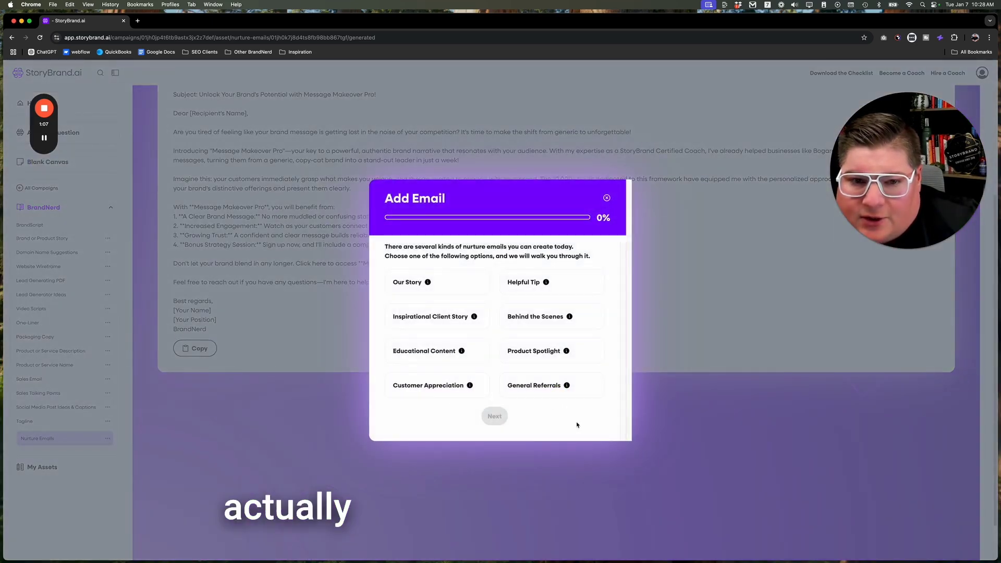
left_click(607, 198)
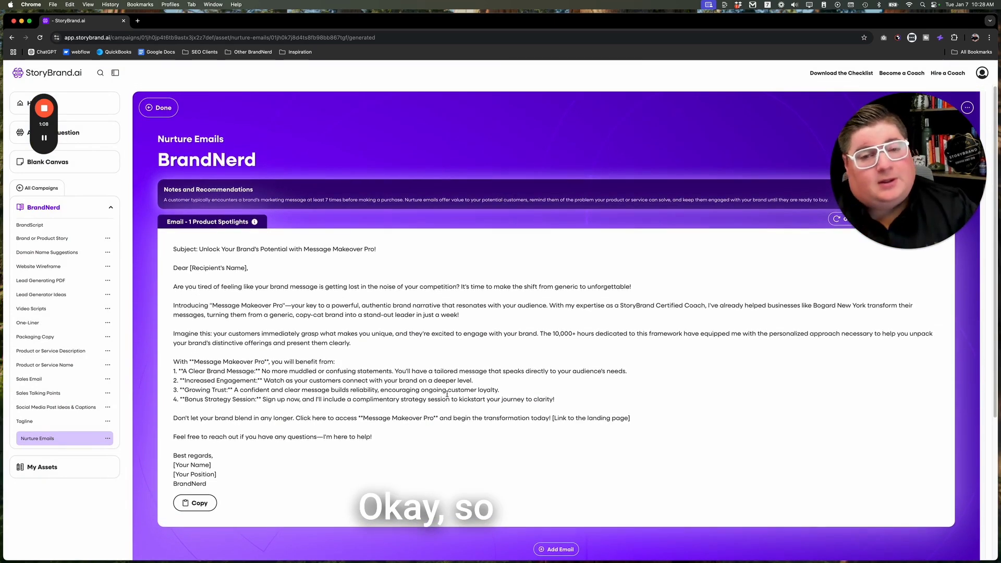
left_click(66, 322)
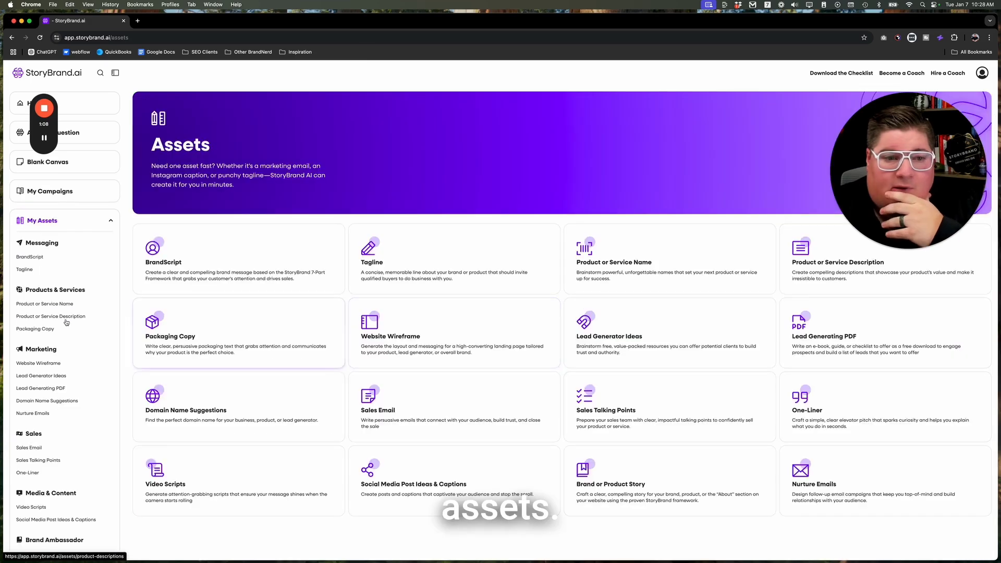
left_click(50, 185)
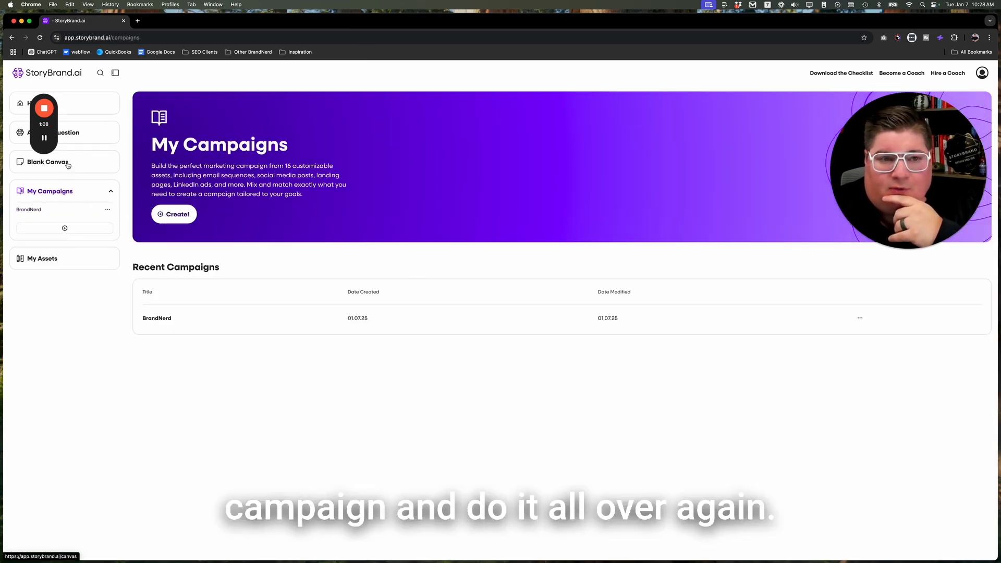
Ask the StoryBrand Brain "How does StoryBrand affect SEO?" in a new Ask Any Question chat.
left_click(67, 134)
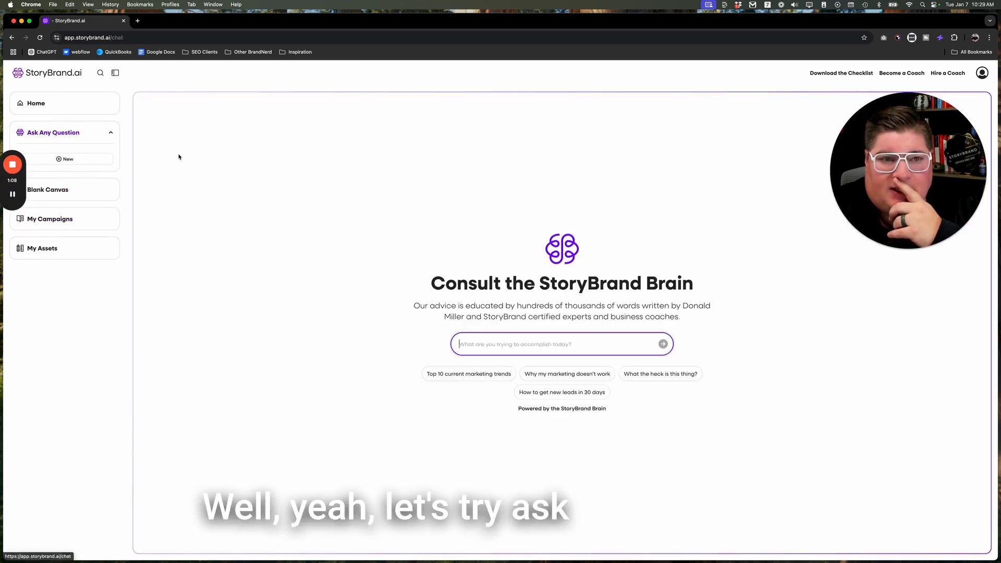
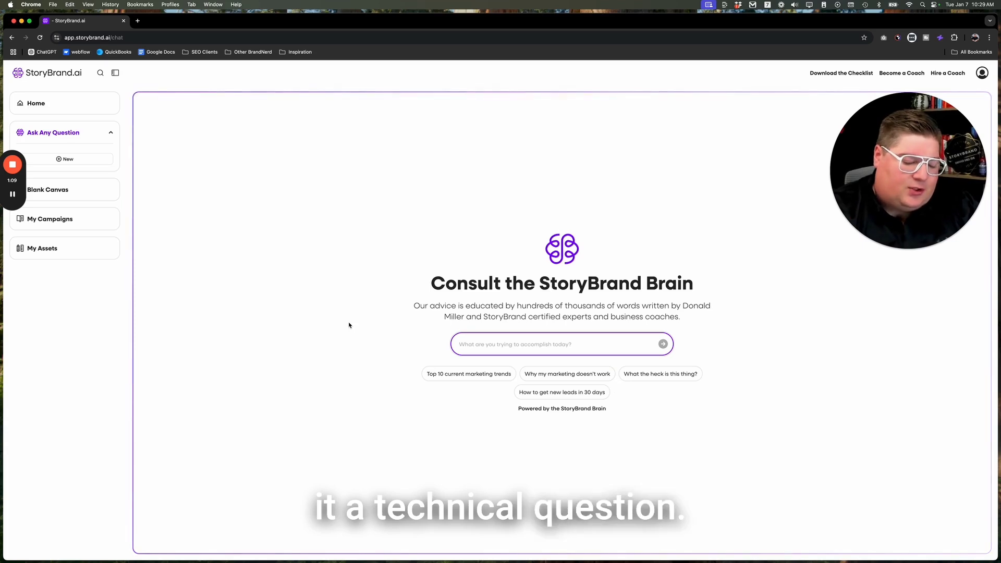
type("How does ")
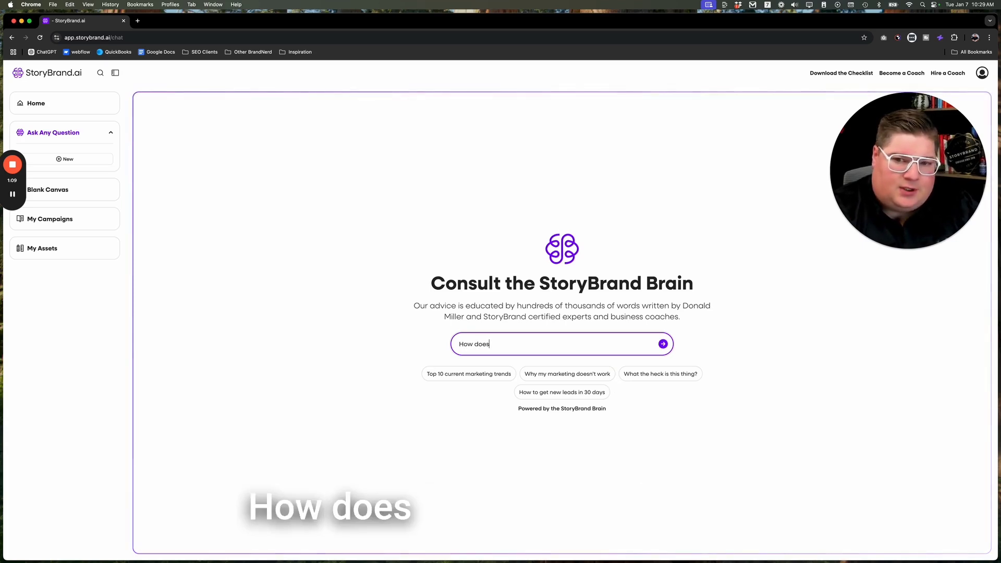
type("StoryBrand")
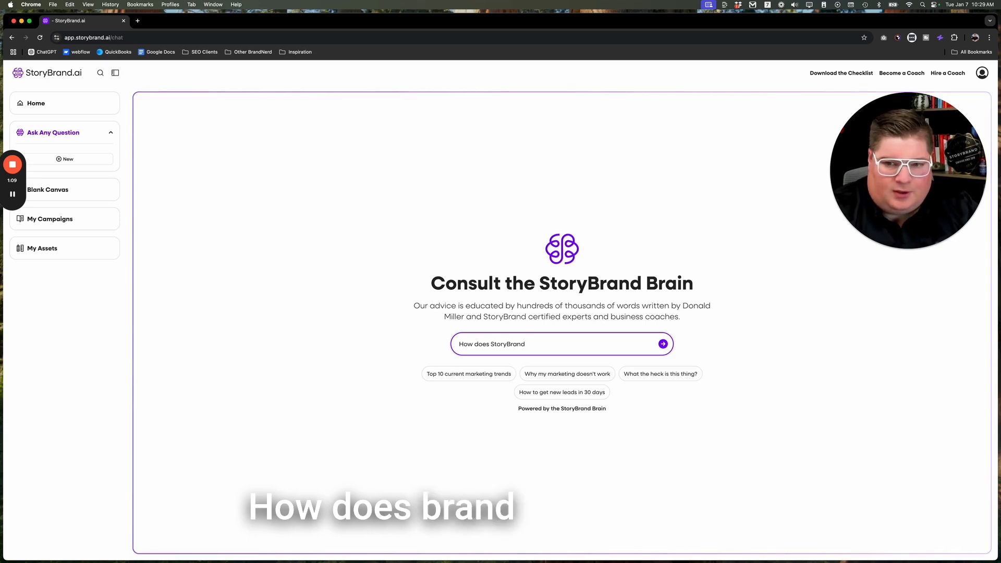
type(" affe")
key("BackSpace")
key("BackSpace")
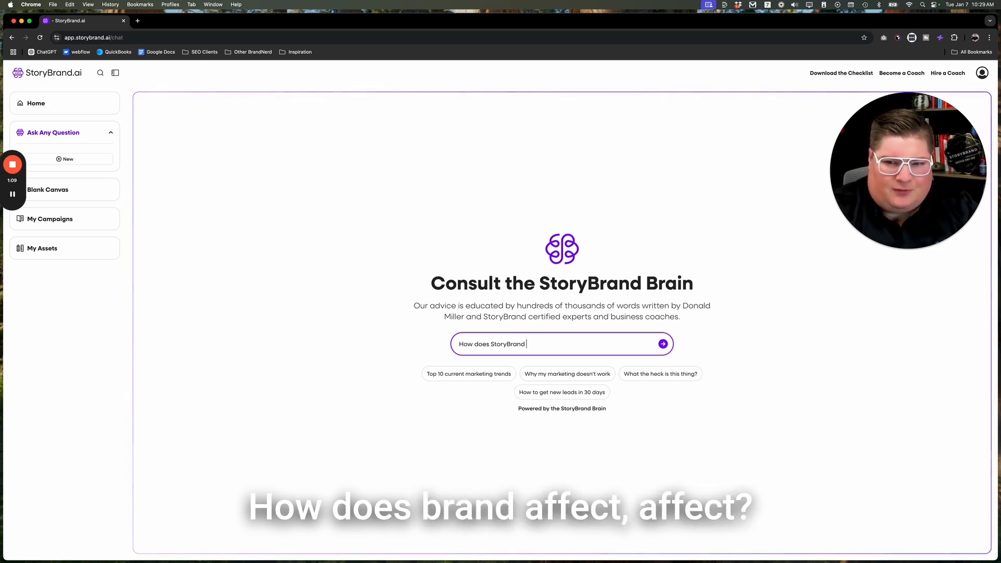
type("e")
key("BackSpace")
type("affect")
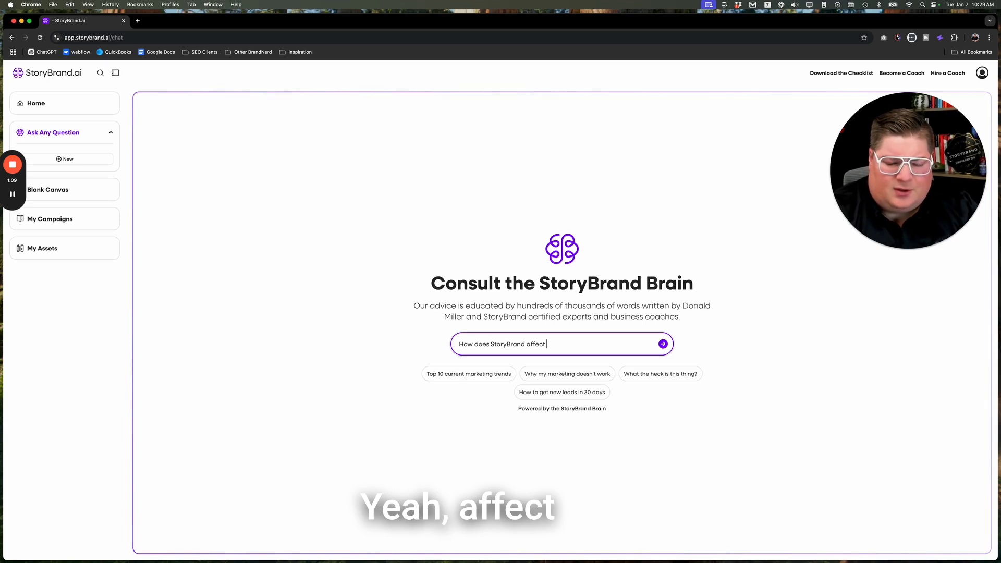
type(" SEO? Does ")
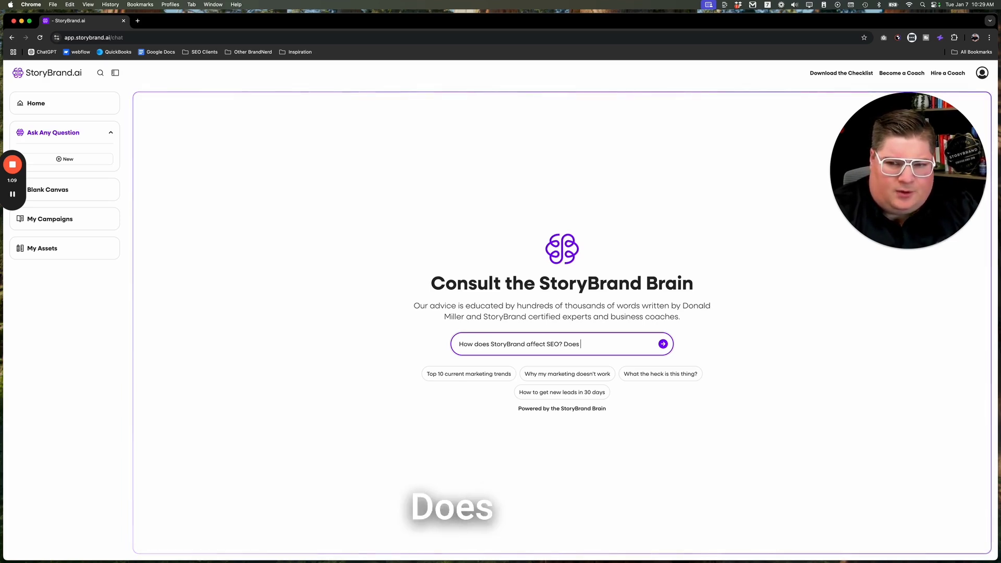
type("sto")
key("BackSpace")
key("BackSpace")
key("BackSpace")
key("BackSpace")
key("BackSpace")
key("BackSpace")
key("BackSpace")
key("BackSpace")
key("BackSpace")
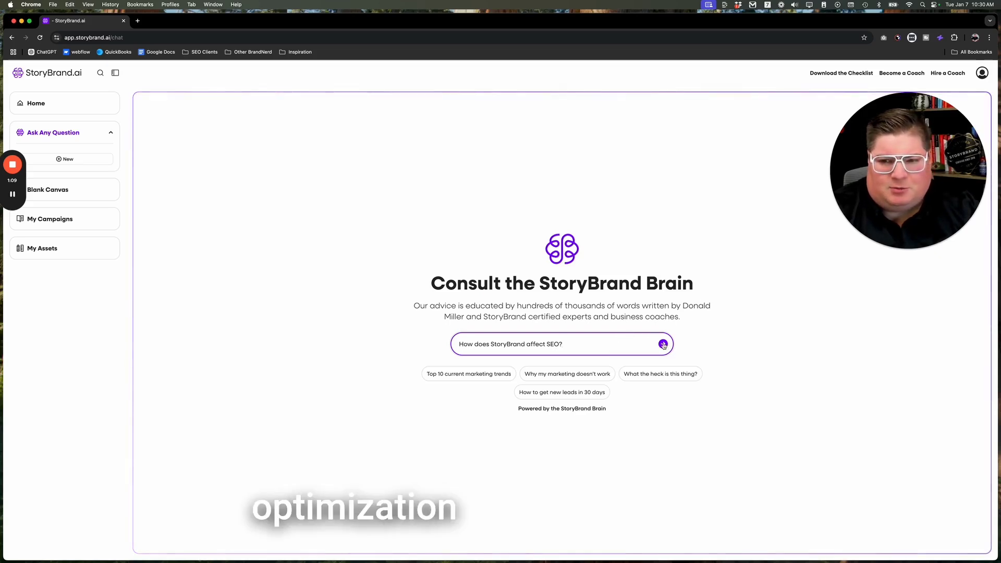
left_click(663, 345)
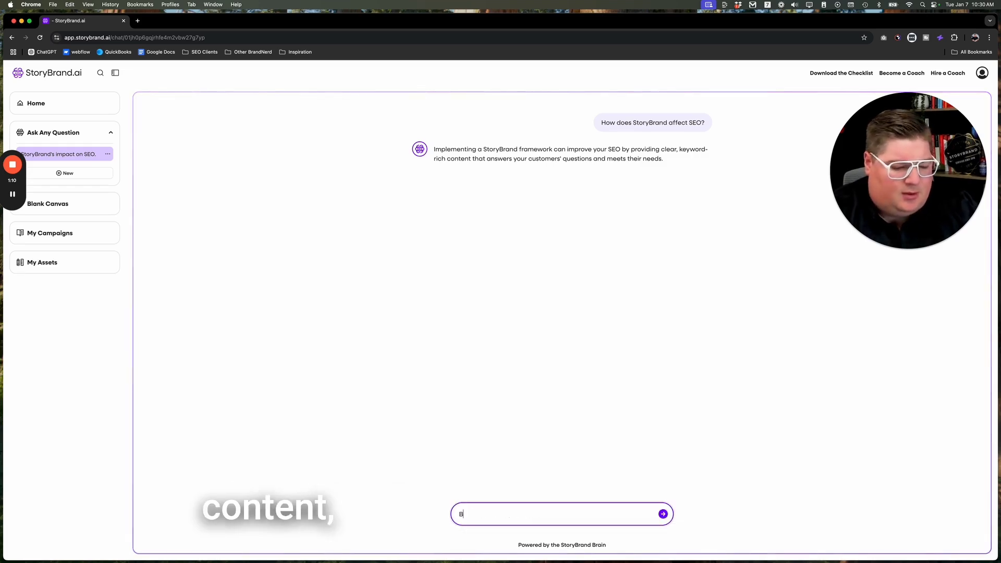
Ask the follow-up question "Does keyword stuffing take away from your story?" in the SEO chat.
type("ut for us")
type("keywords")
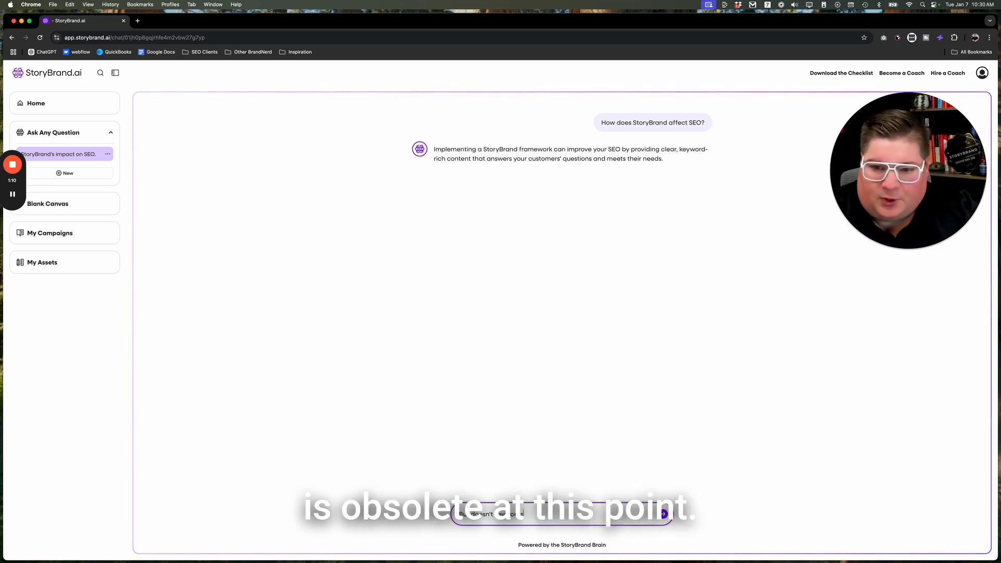
type("n")
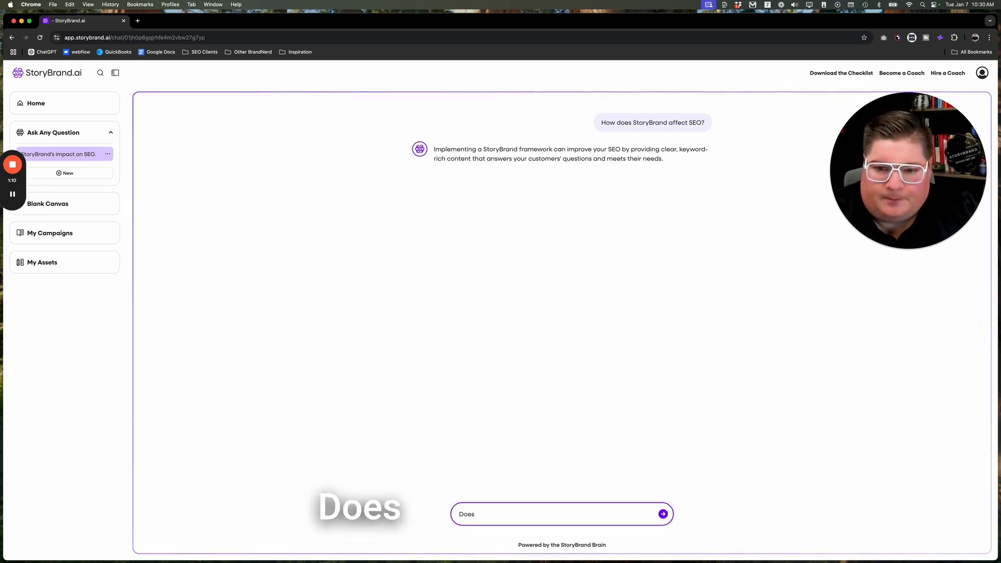
type(" keywords stuff")
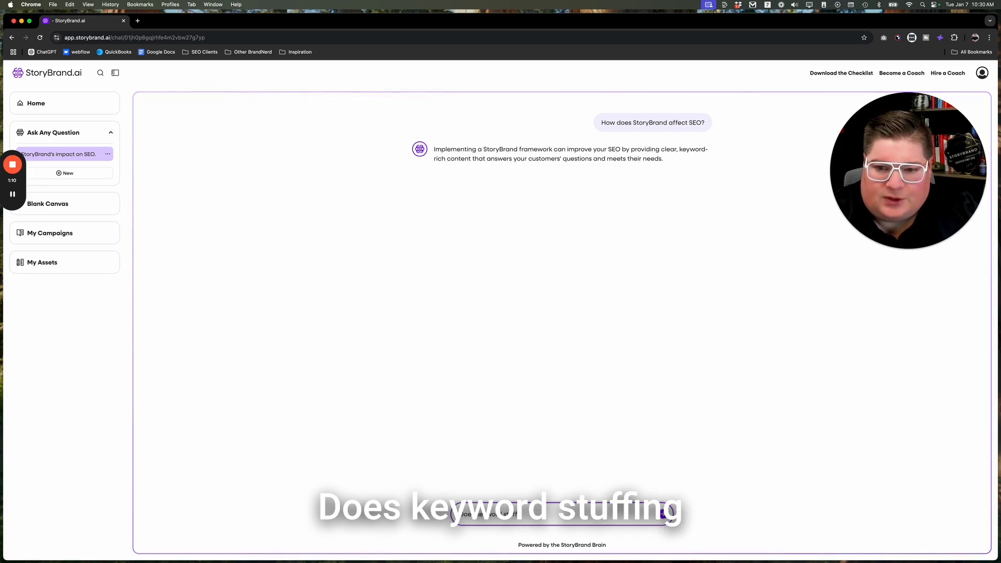
type("ing take a")
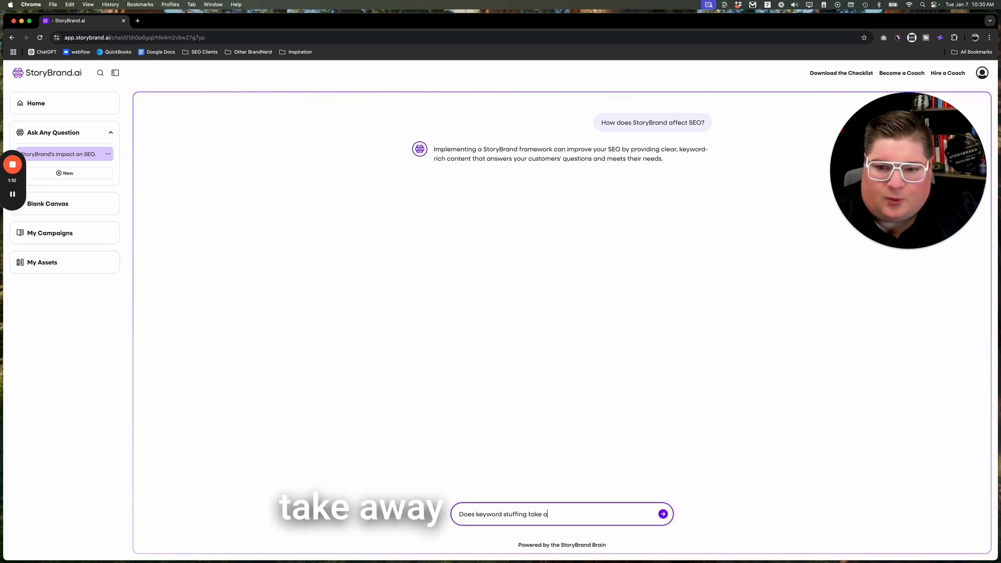
type("way from your")
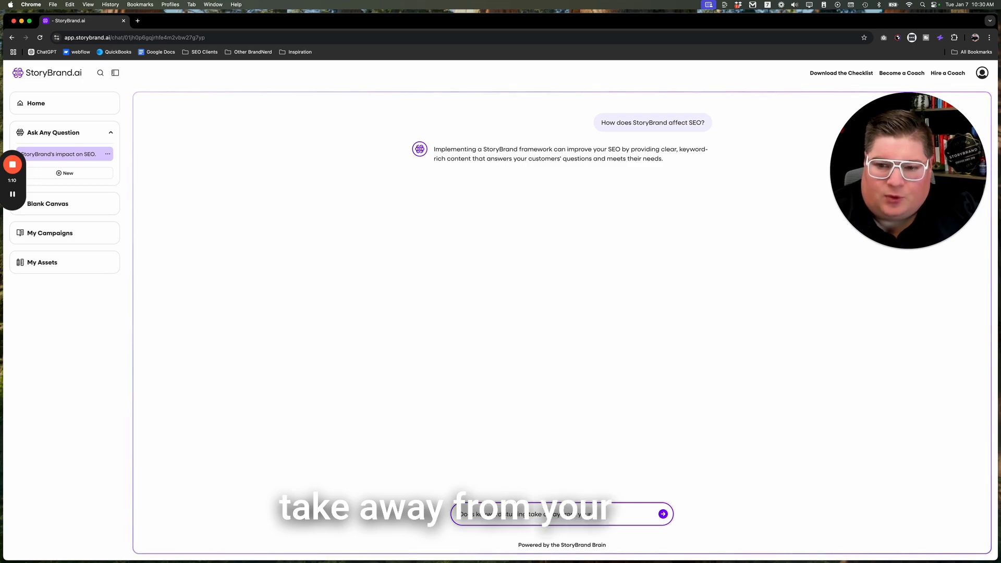
type(" story?")
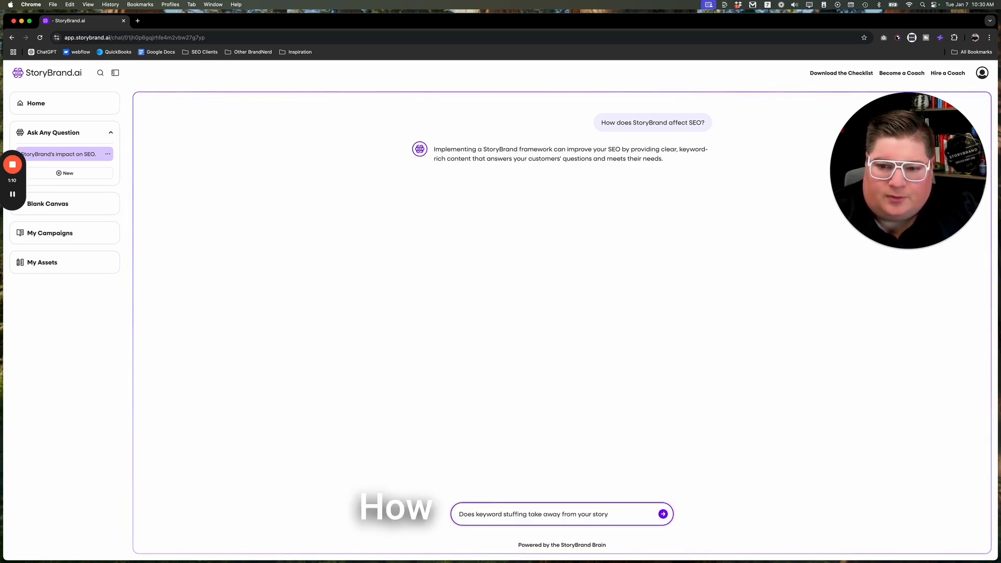
key("Return")
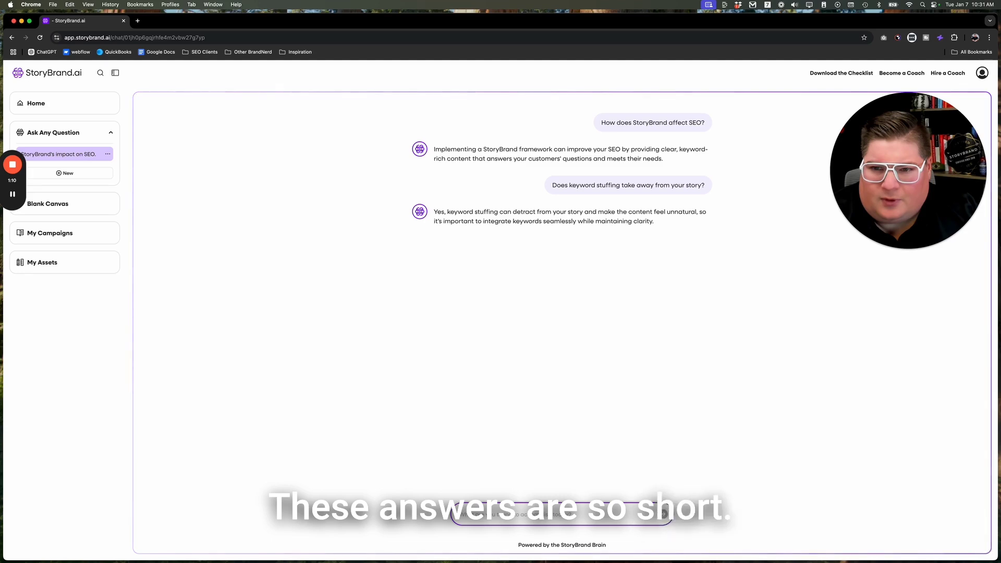
Ask "How do I do this?" followed by "Can you give me a detailed, step-by-step approach?" in the SEO chat.
type("How")
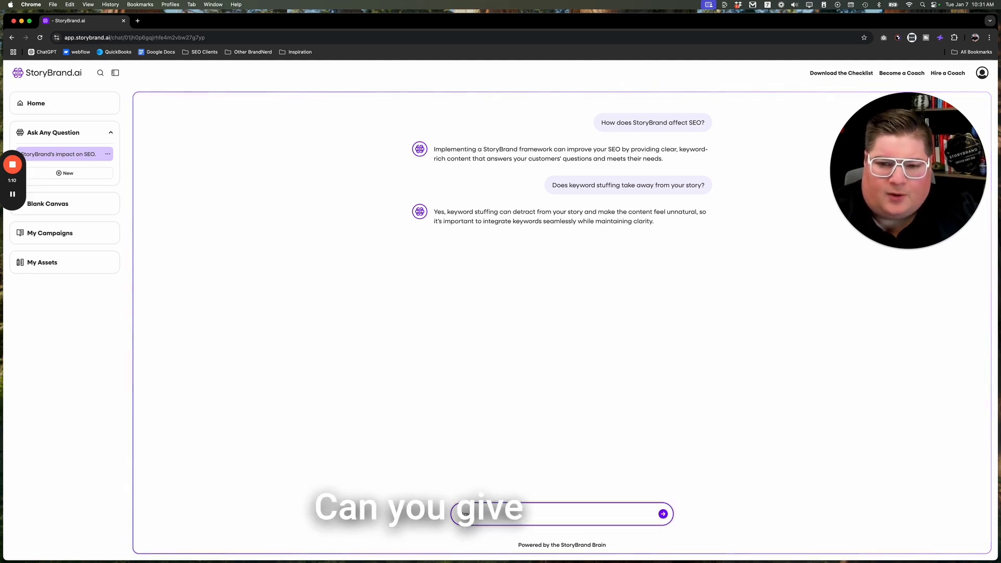
type(" detailed")
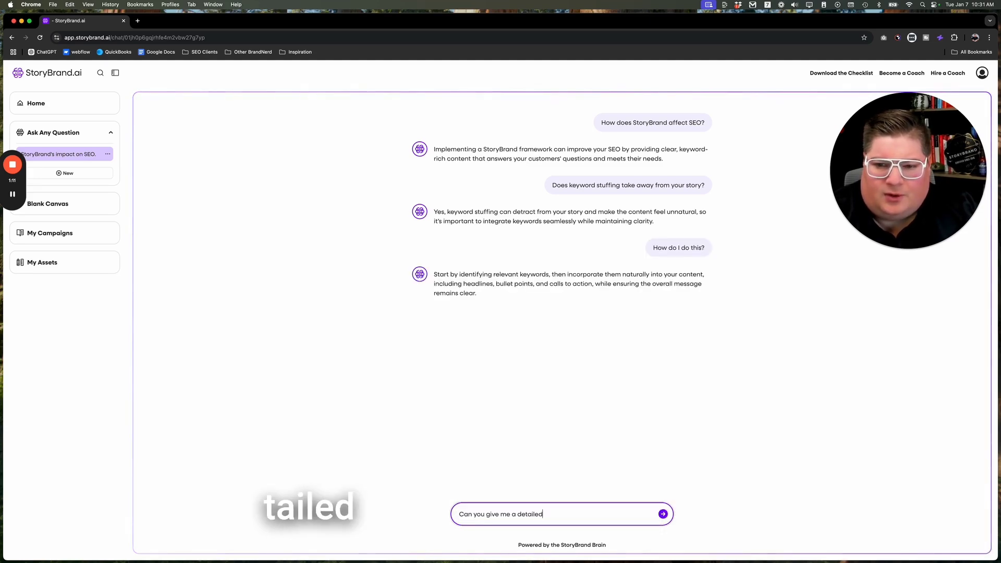
type(", step-by")
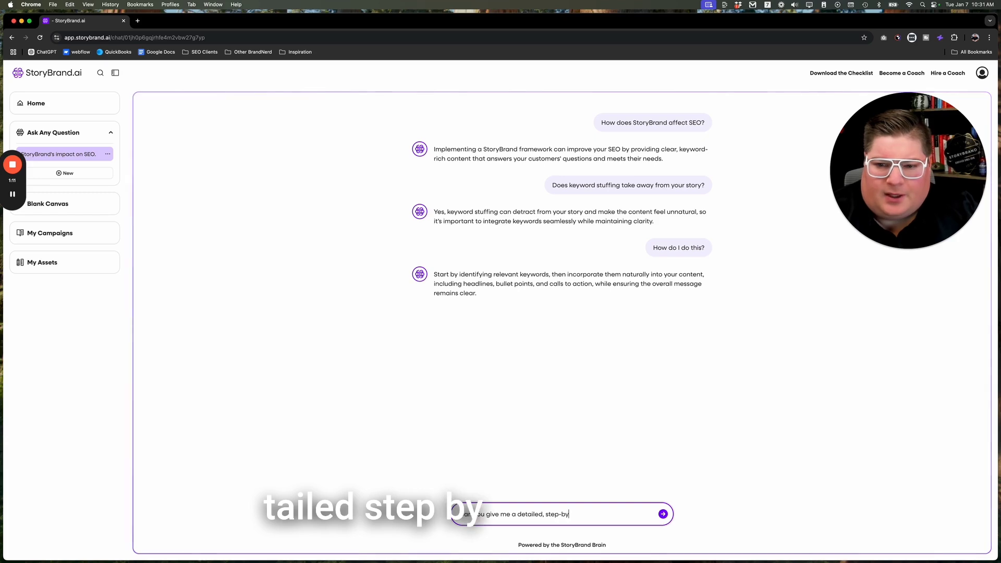
type("-step a")
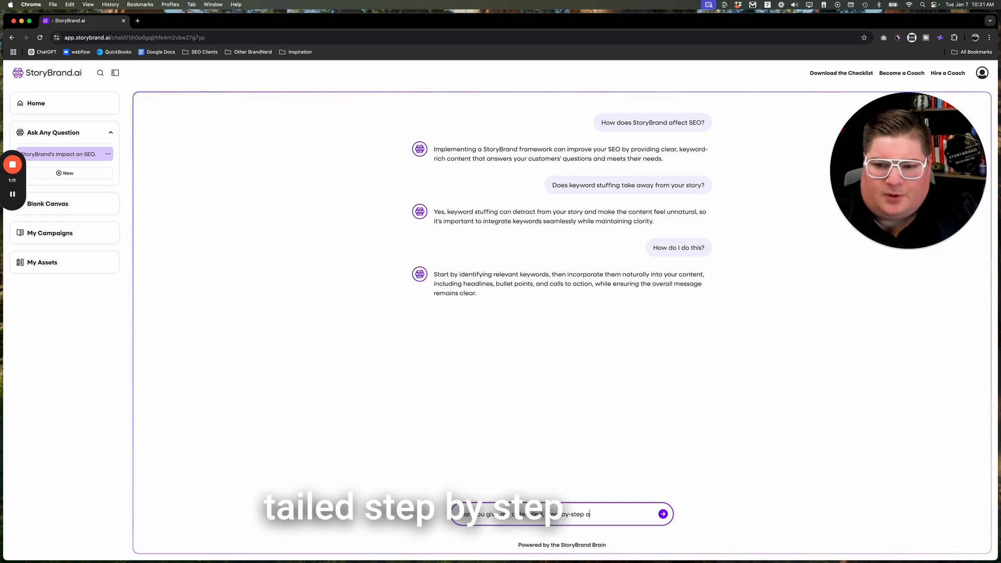
type("pproach?")
key("Return")
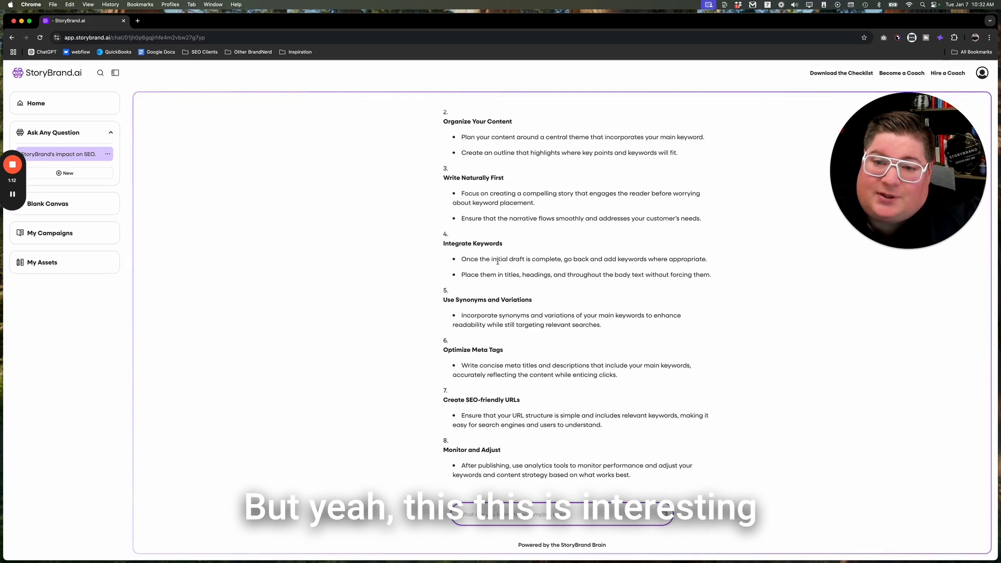
Switch to ChatGPT and ask it the first question from the SEO chat, "How does StoryBrand affect SEO?".
scroll(497, 260, "up", 5)
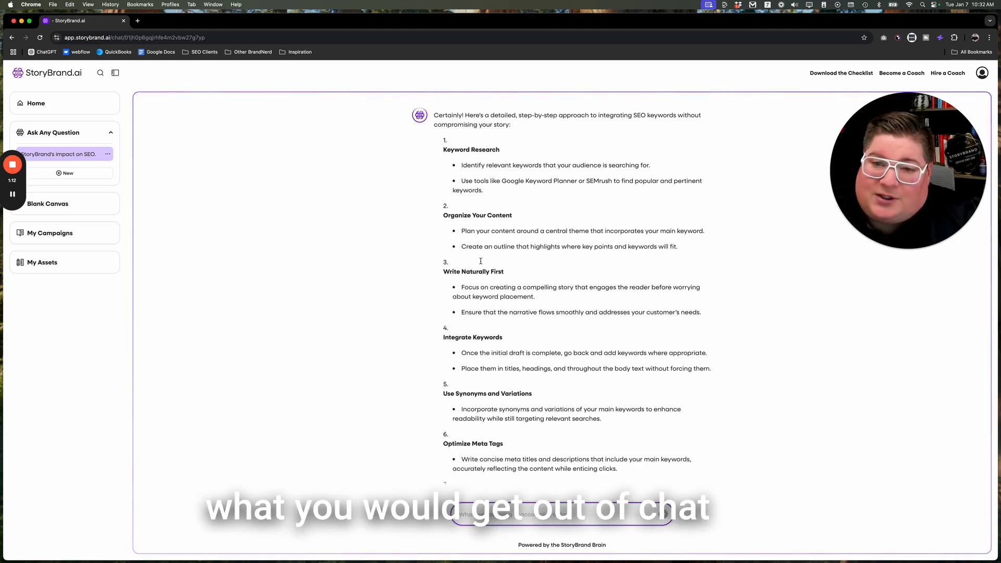
scroll(481, 263, "up", 5)
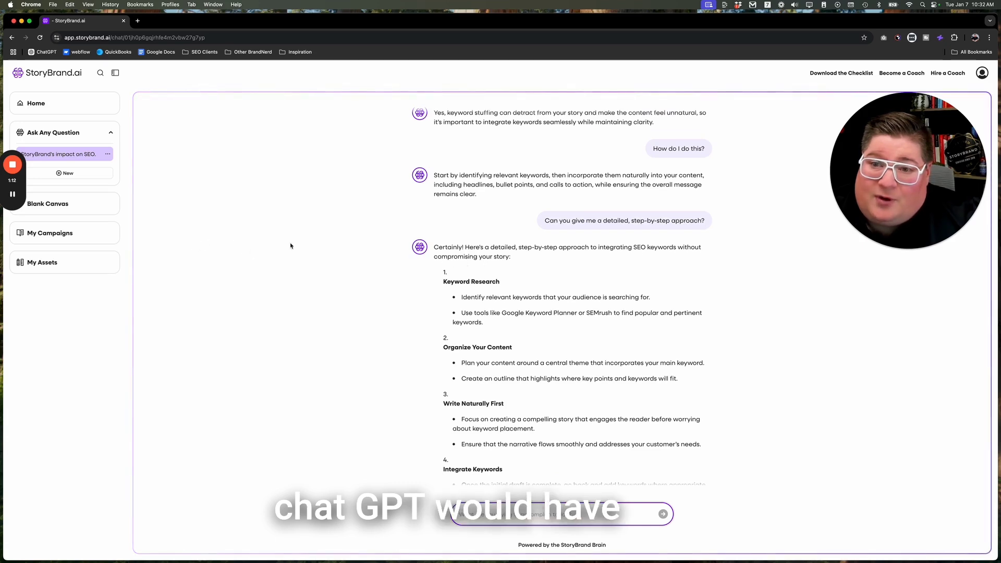
scroll(511, 246, "up", 4)
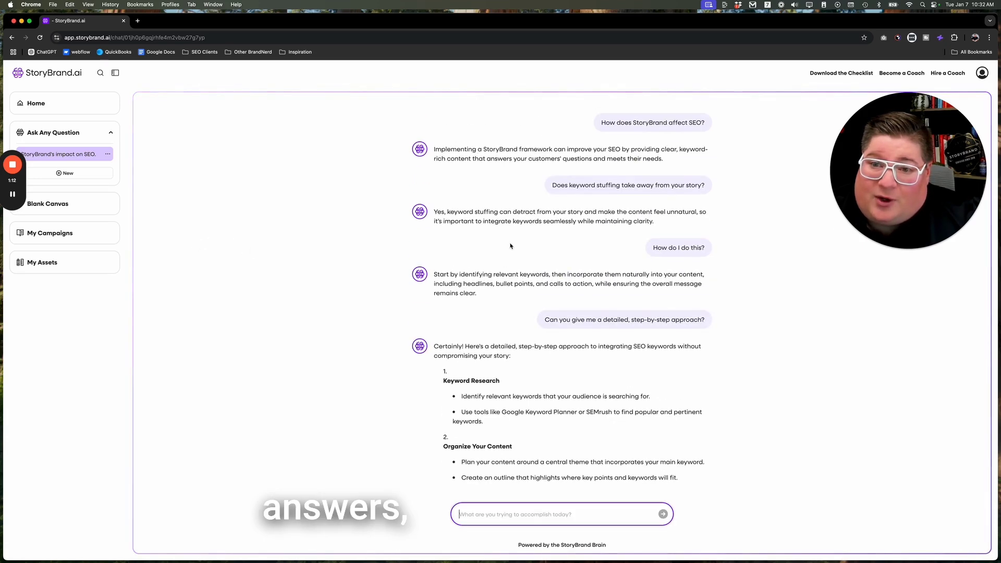
left_click(137, 21)
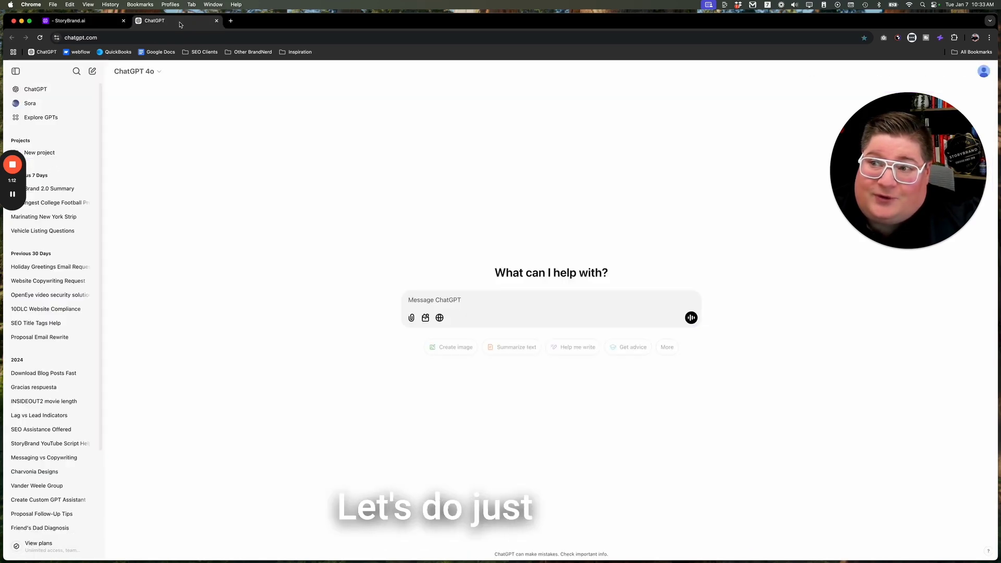
left_click(131, 73)
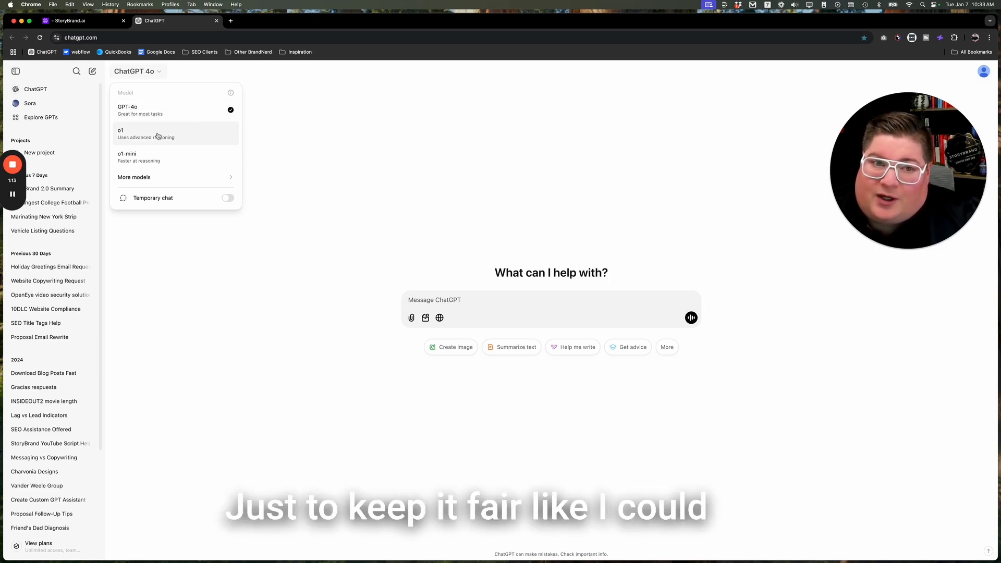
left_click(312, 139)
left_click(107, 20)
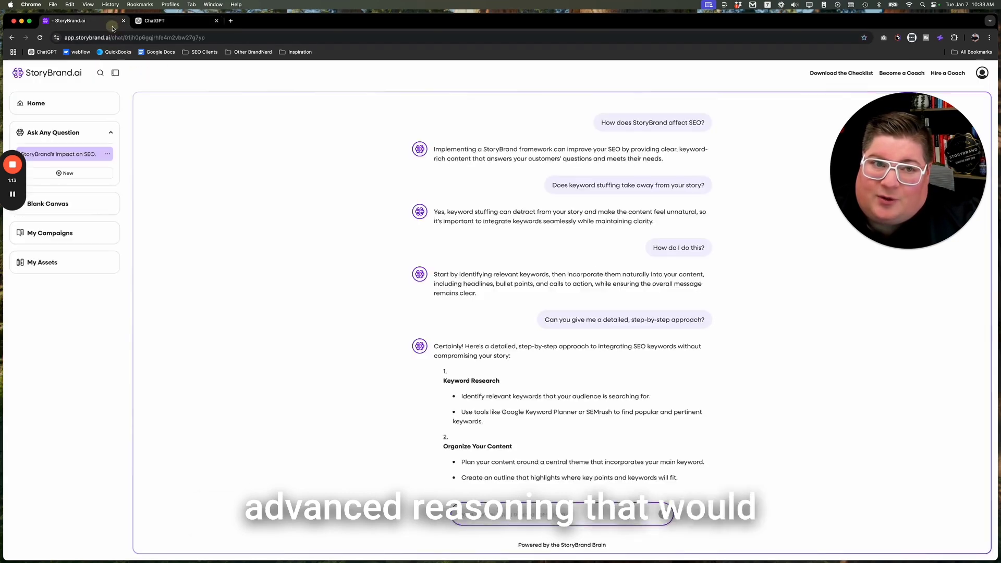
left_click(641, 123)
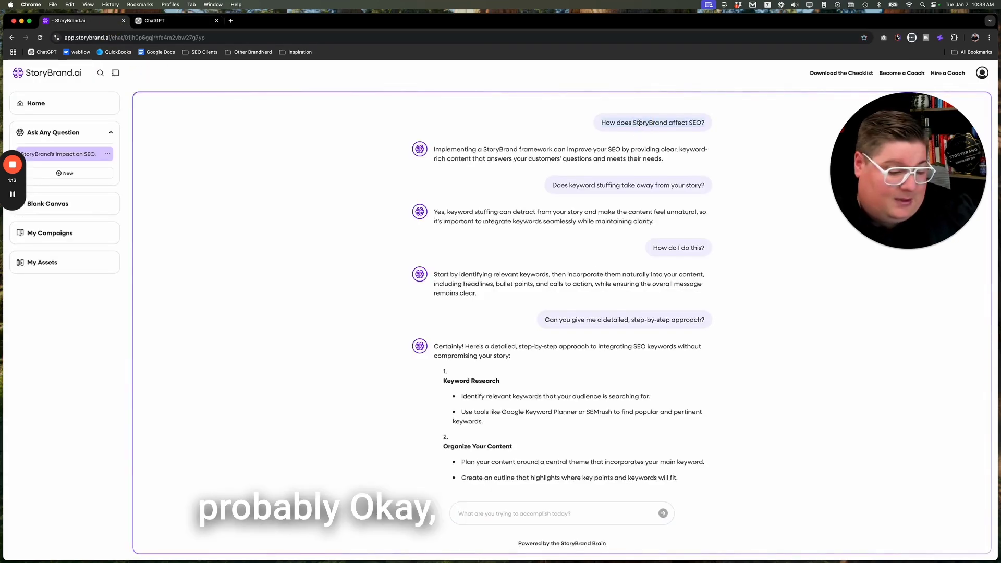
left_click(156, 21)
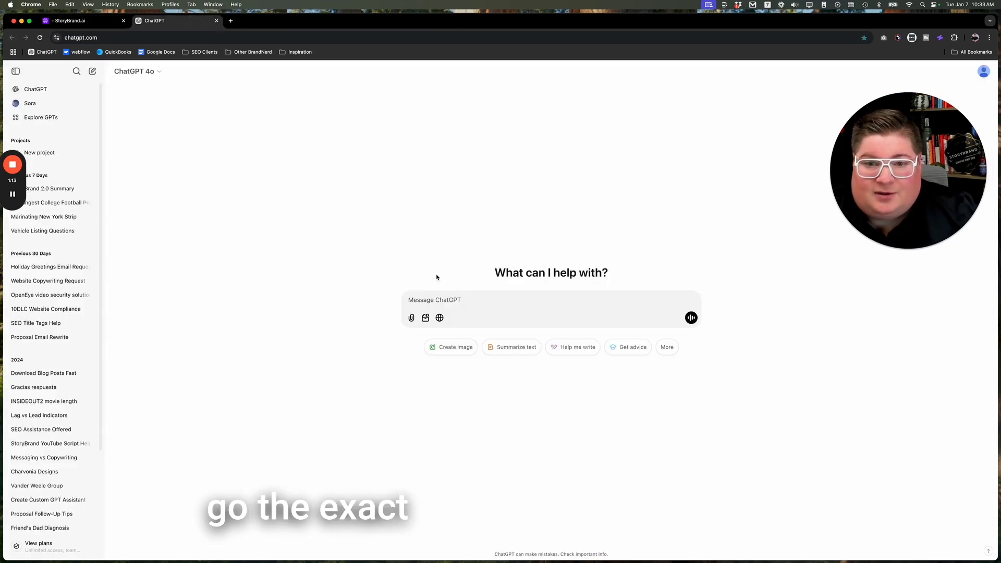
left_click(436, 299)
type("How does StoryBrand affect SEO?")
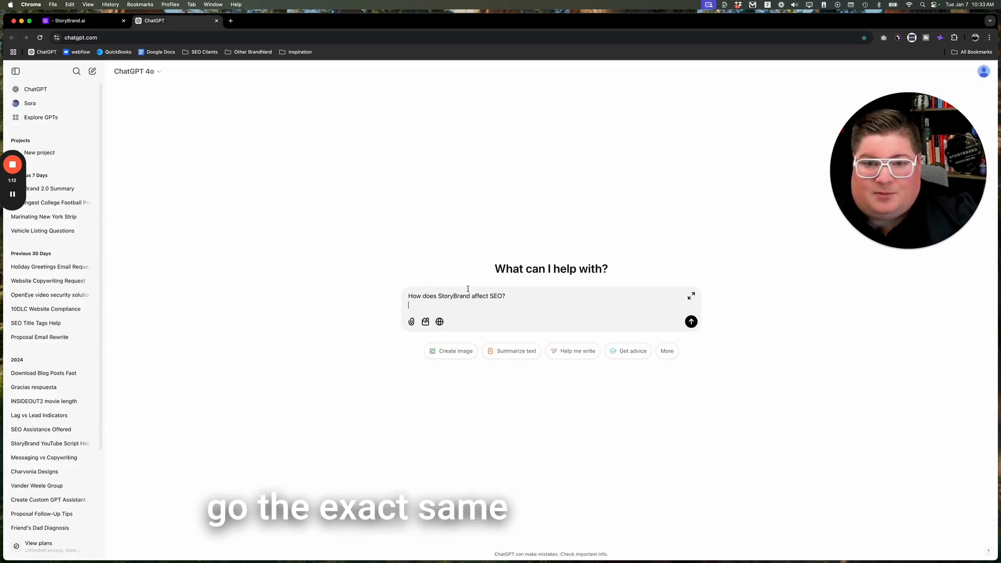
left_click(690, 322)
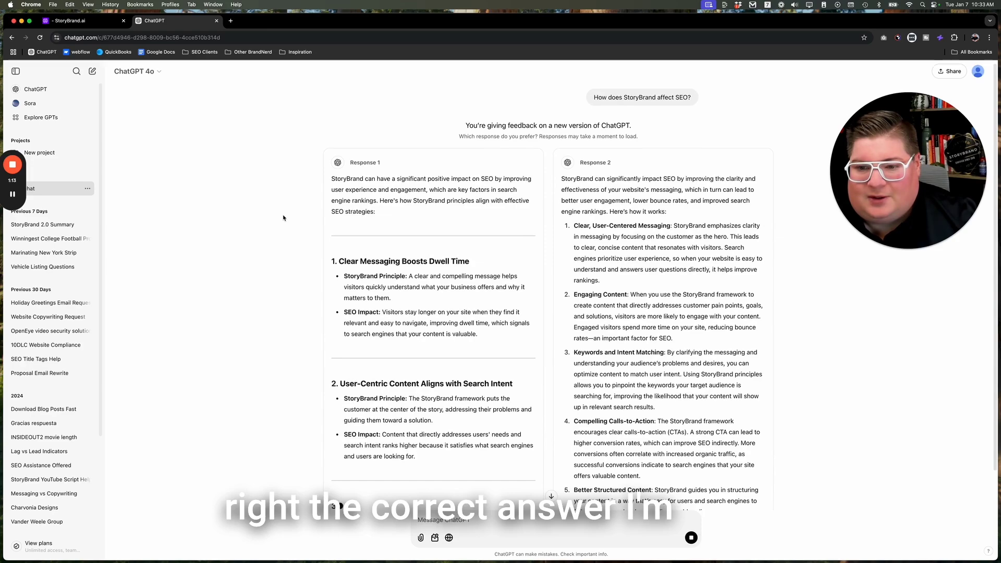
Read through both ChatGPT responses on StoryBrand and SEO and compare them with the StoryBrand.ai answer.
scroll(284, 218, "down", 2)
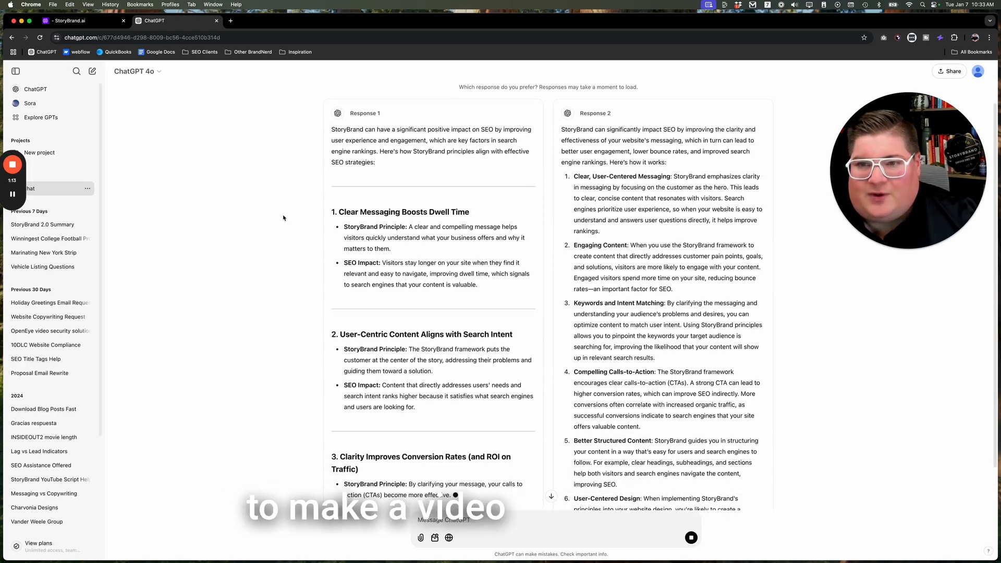
scroll(283, 218, "down", 1)
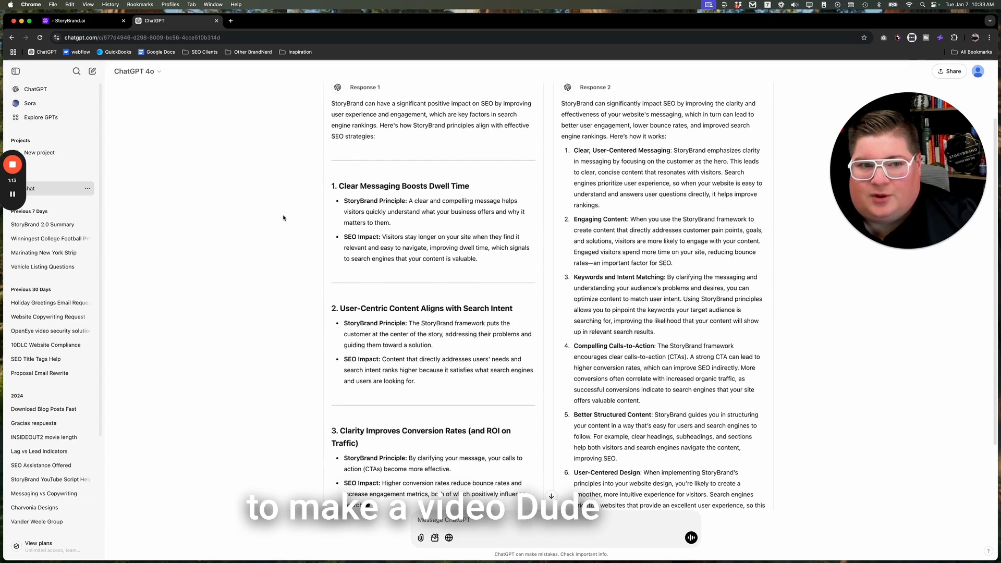
scroll(284, 218, "down", 5)
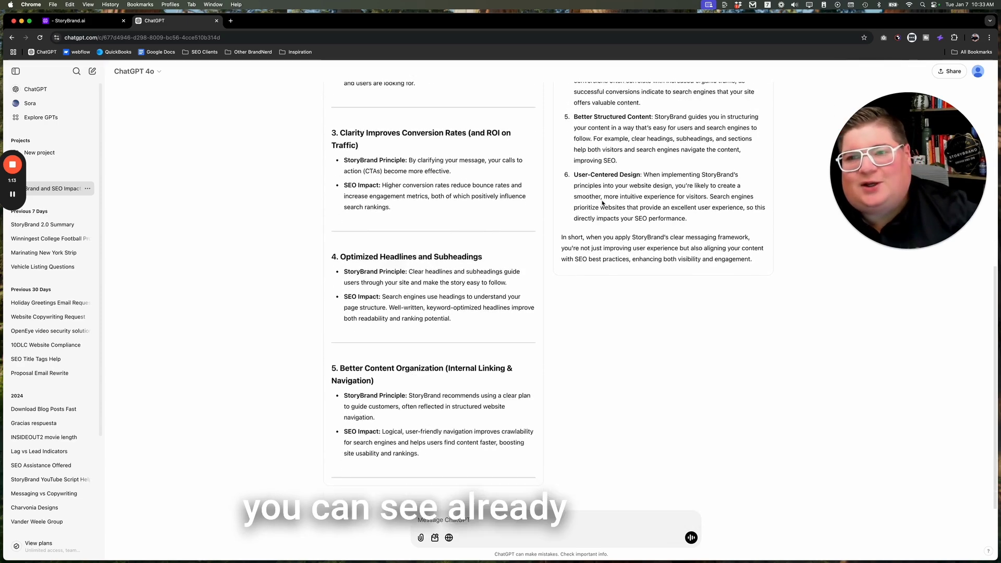
scroll(601, 204, "up", 10)
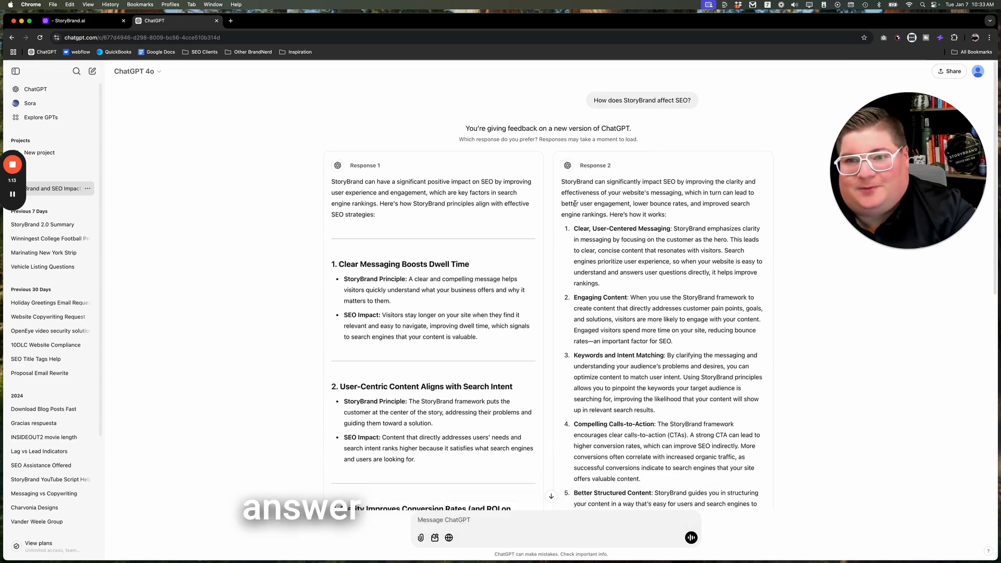
left_click(71, 20)
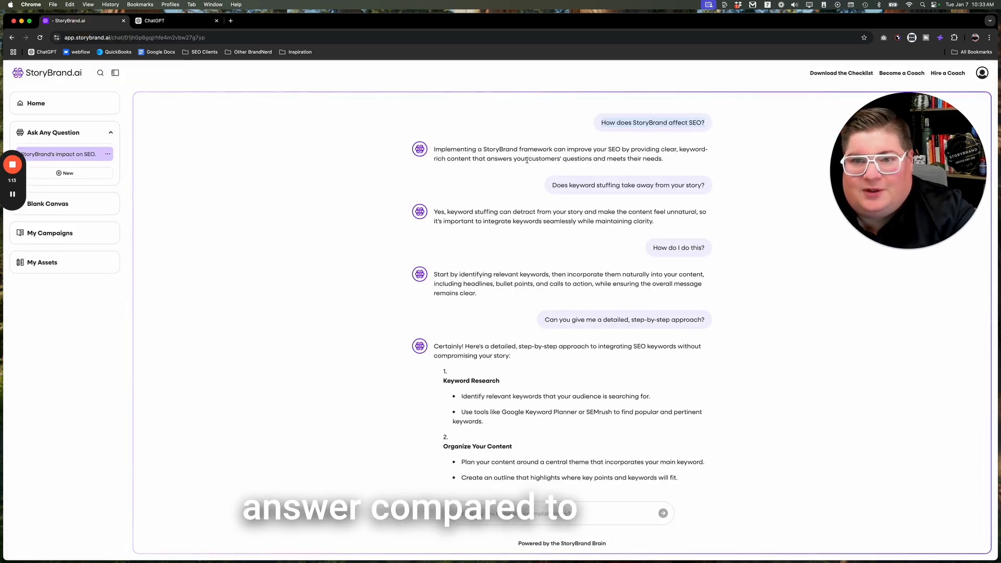
left_click(156, 20)
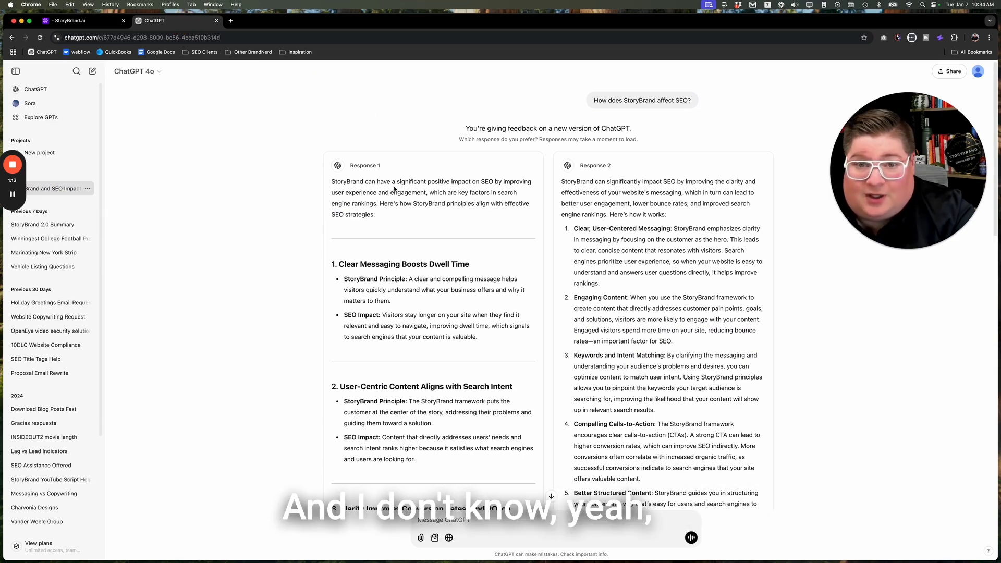
scroll(625, 234, "down", 5)
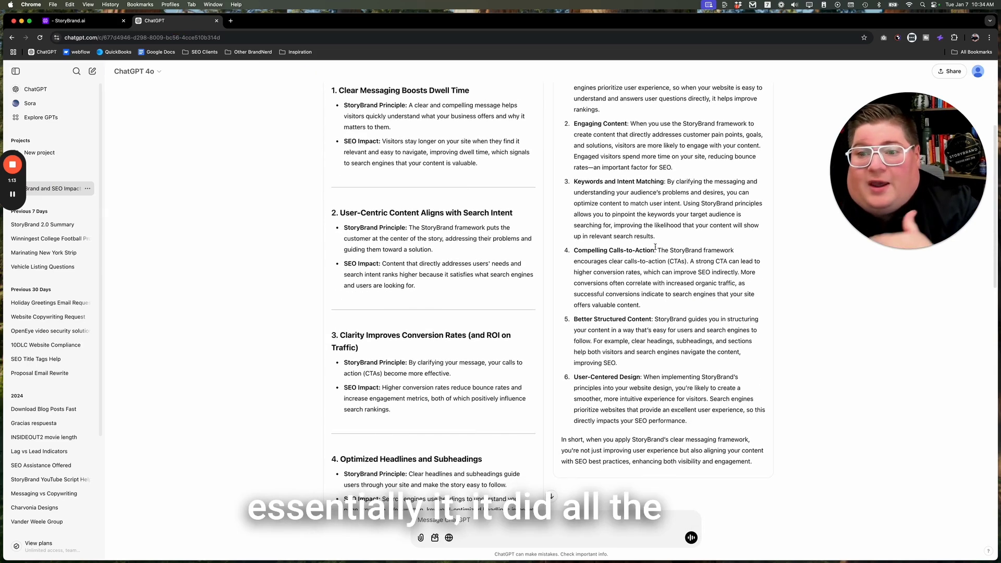
scroll(655, 247, "down", 3)
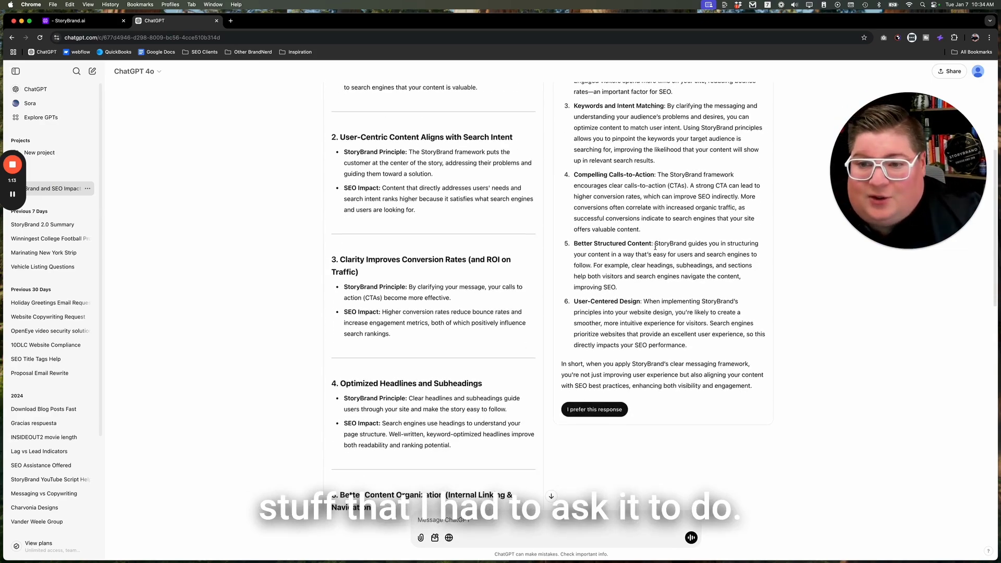
scroll(655, 246, "up", 4)
scroll(655, 248, "up", 5)
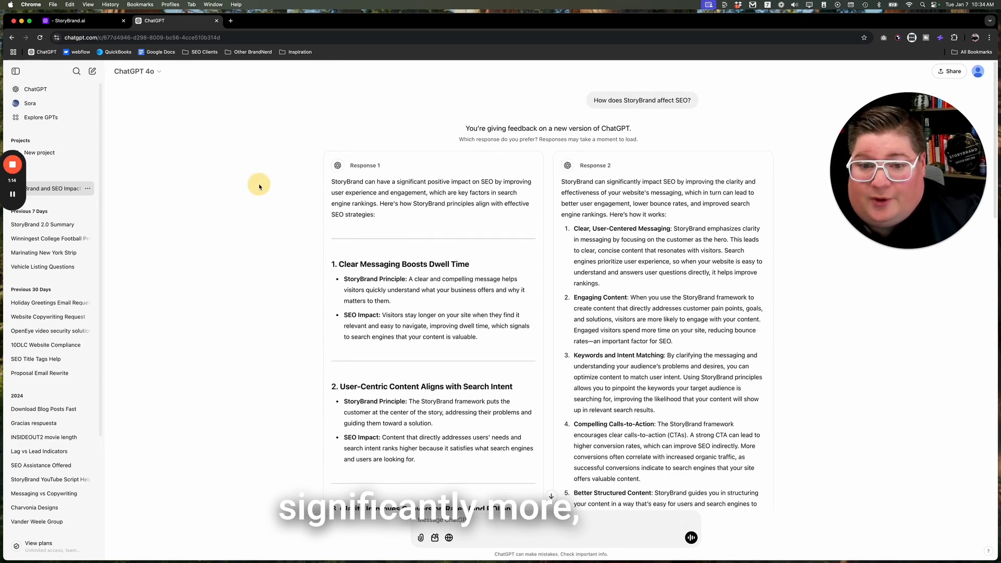
Choose Response 2 as the preferred ChatGPT answer and ask the follow-up "Does keyword stuffing take away from your story?".
left_click(78, 20)
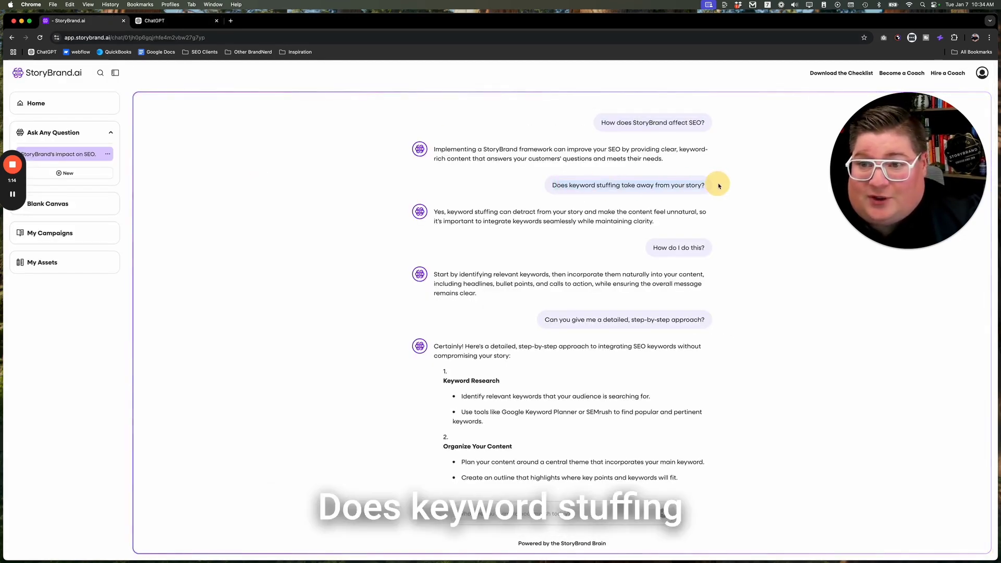
left_click(206, 21)
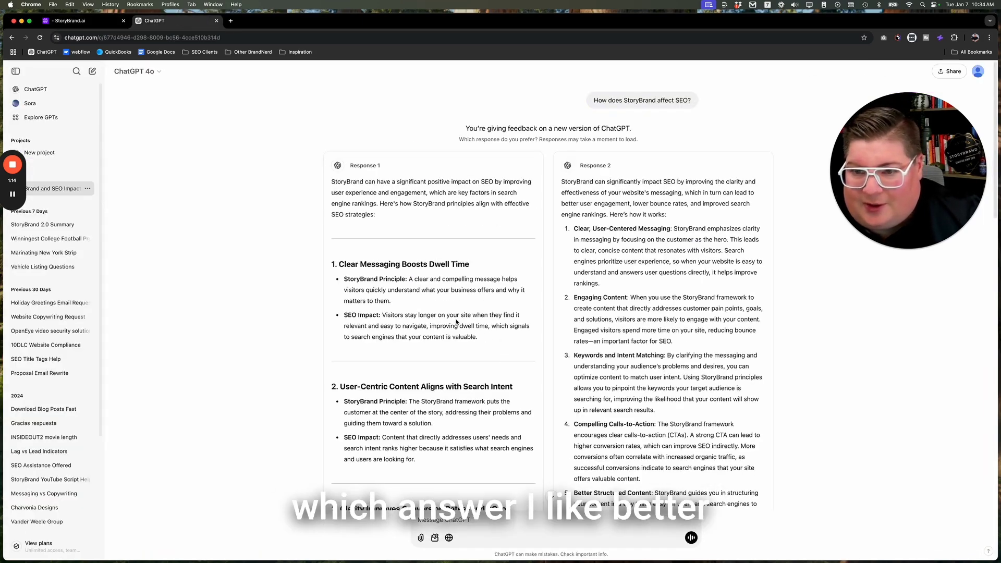
scroll(521, 313, "down", 10)
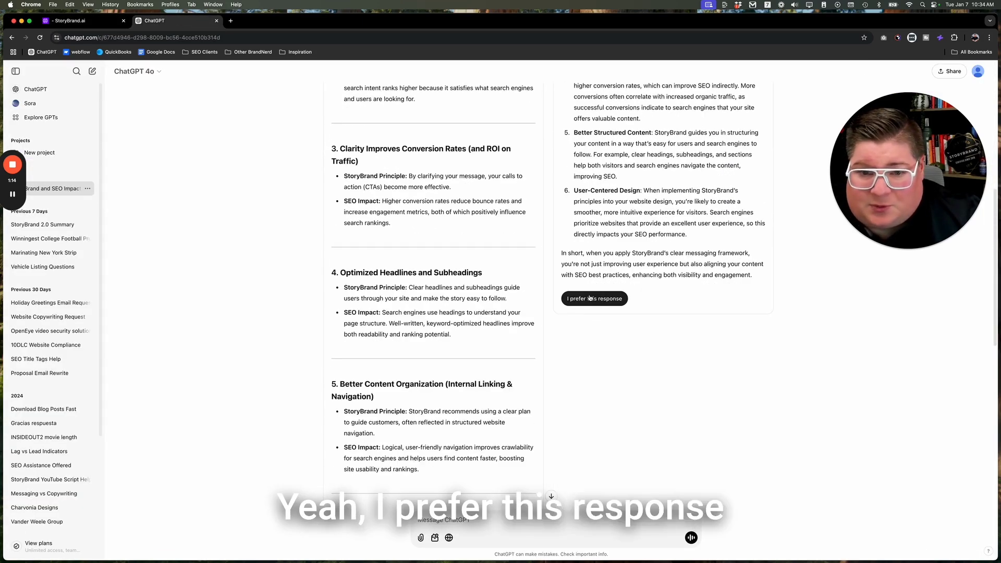
scroll(454, 372, "down", 1)
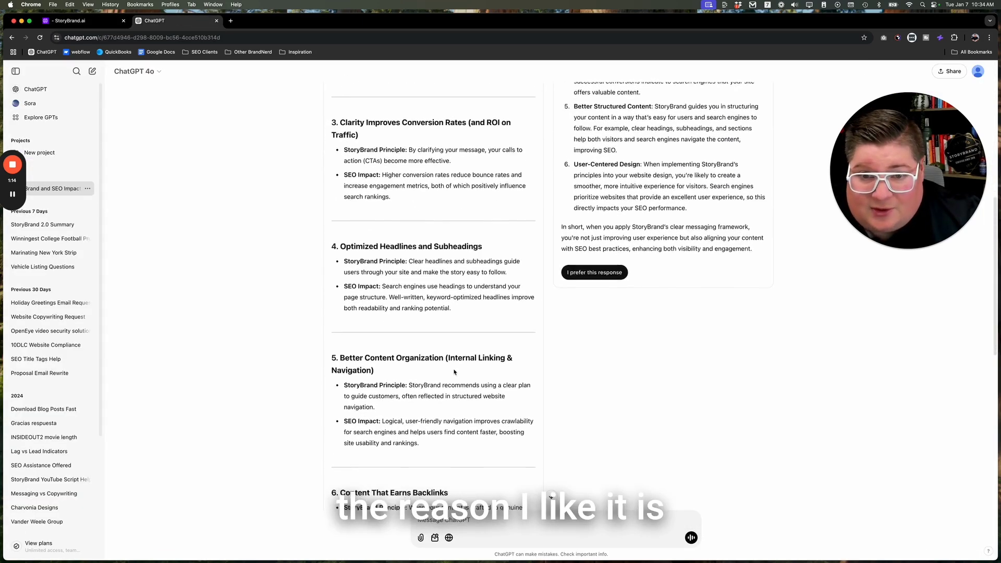
scroll(521, 339, "up", 10)
scroll(611, 298, "down", 3)
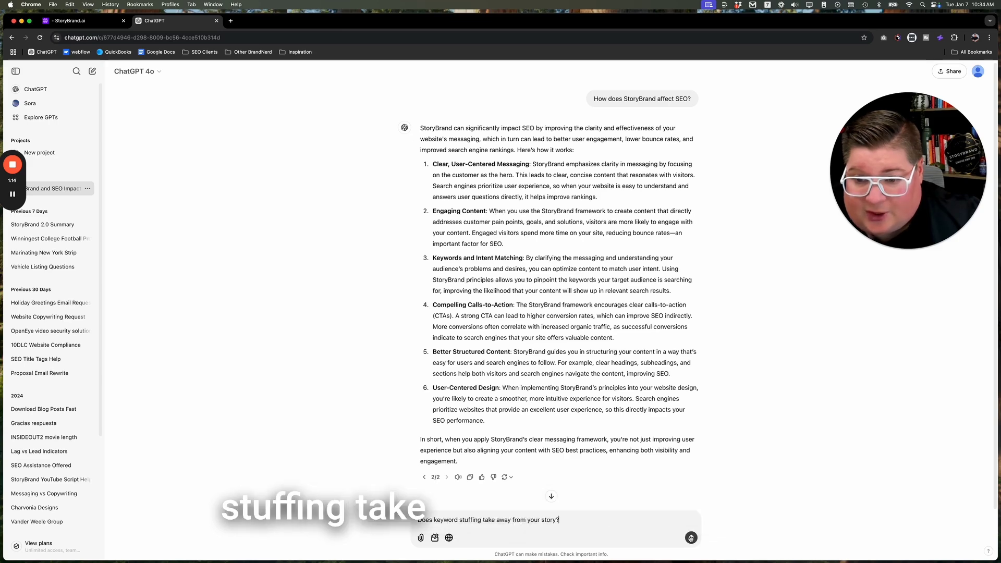
left_click(690, 537)
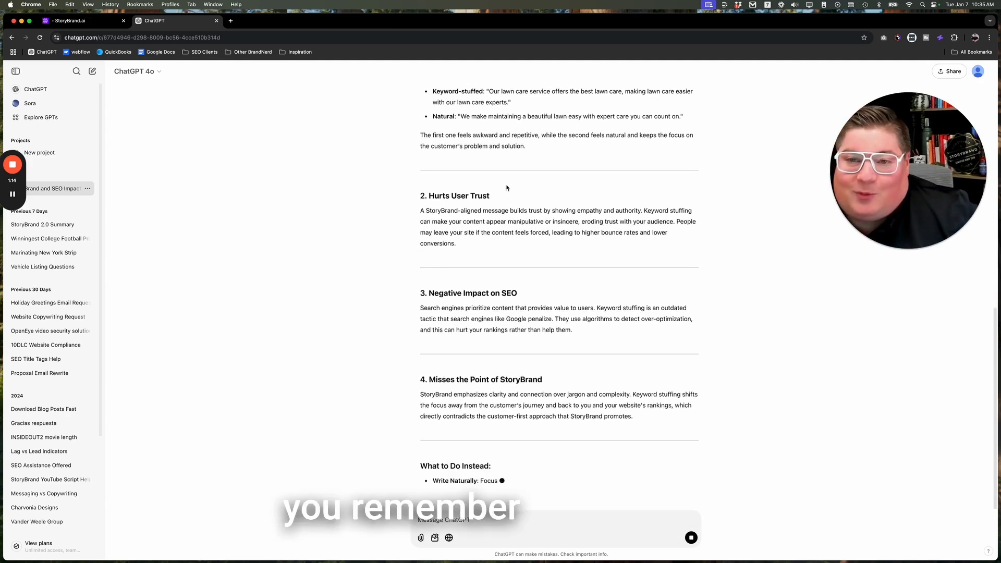
Review ChatGPT's keyword stuffing answer, ask "Can you give me a detailed, step-by-step approach?" and read through the reply.
scroll(403, 238, "up", 2)
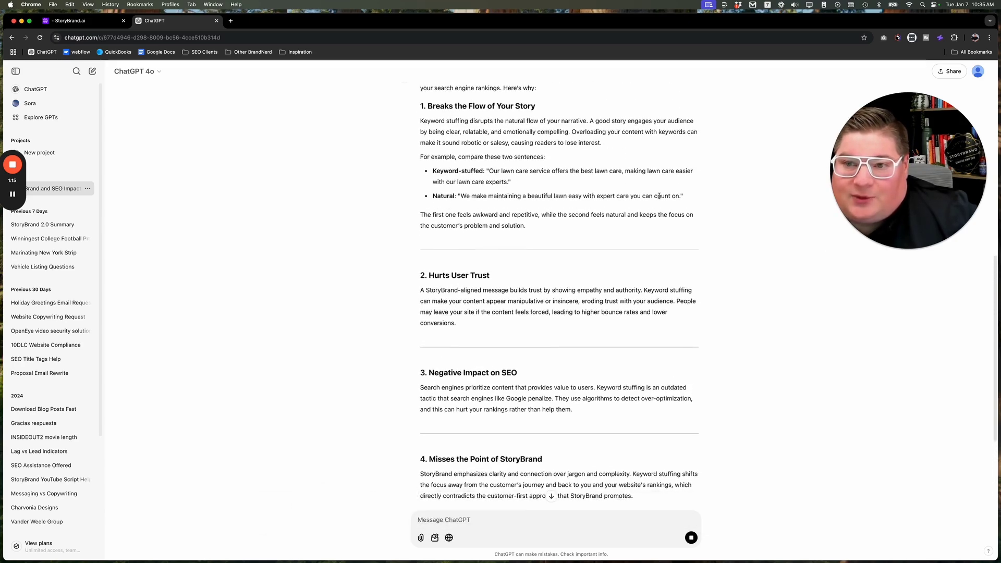
scroll(404, 277, "down", 3)
scroll(404, 276, "down", 2)
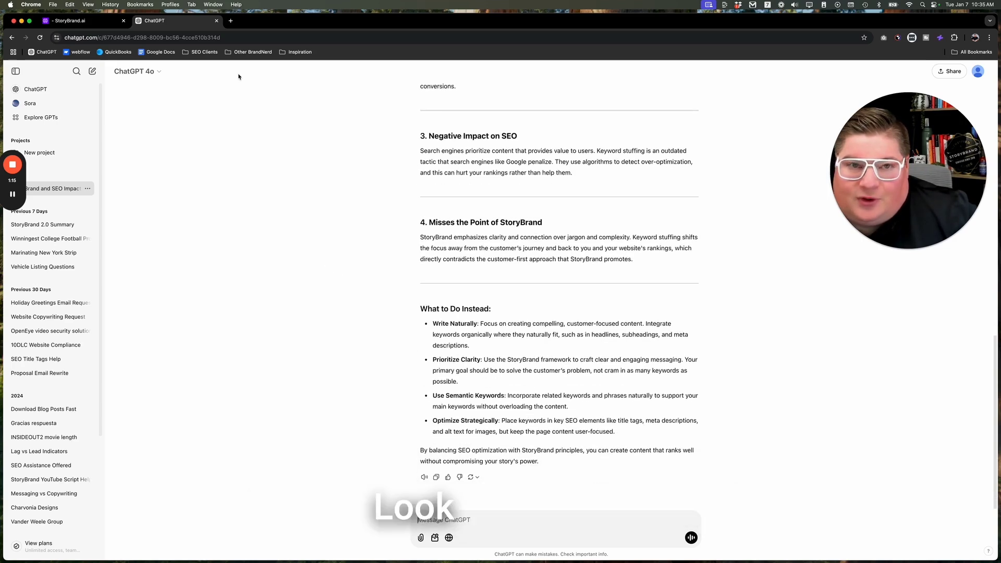
left_click(98, 24)
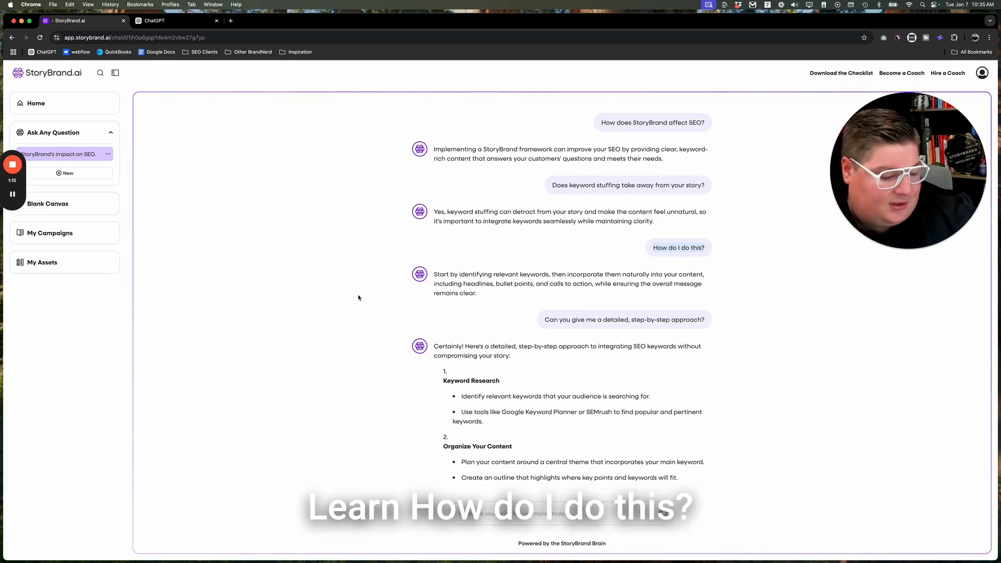
left_click(172, 23)
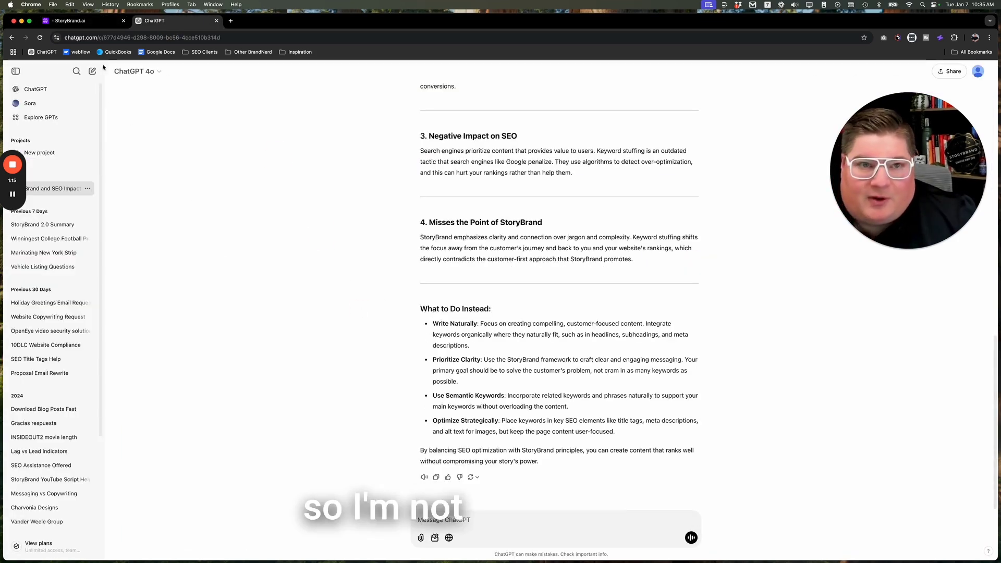
left_click(96, 22)
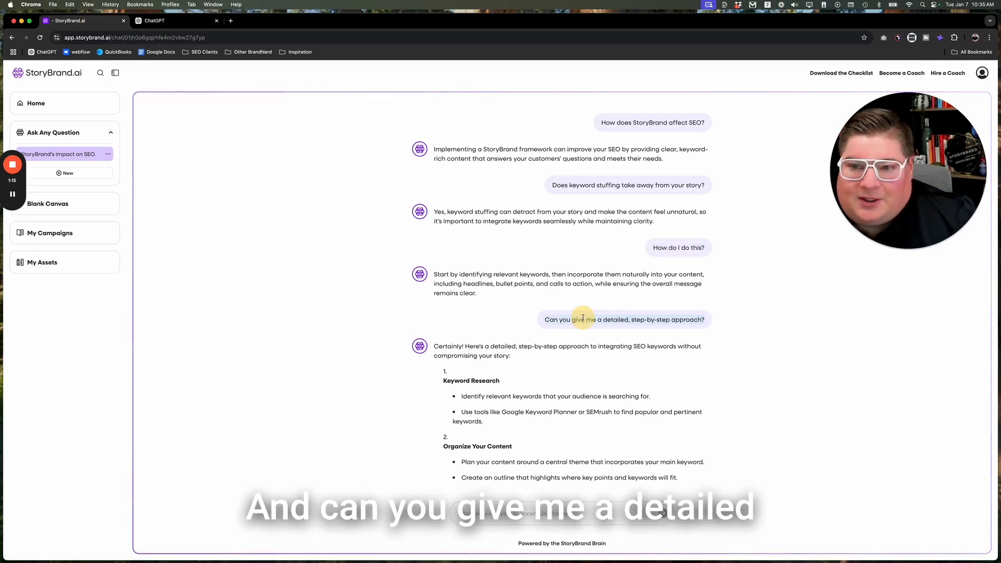
left_click(156, 21)
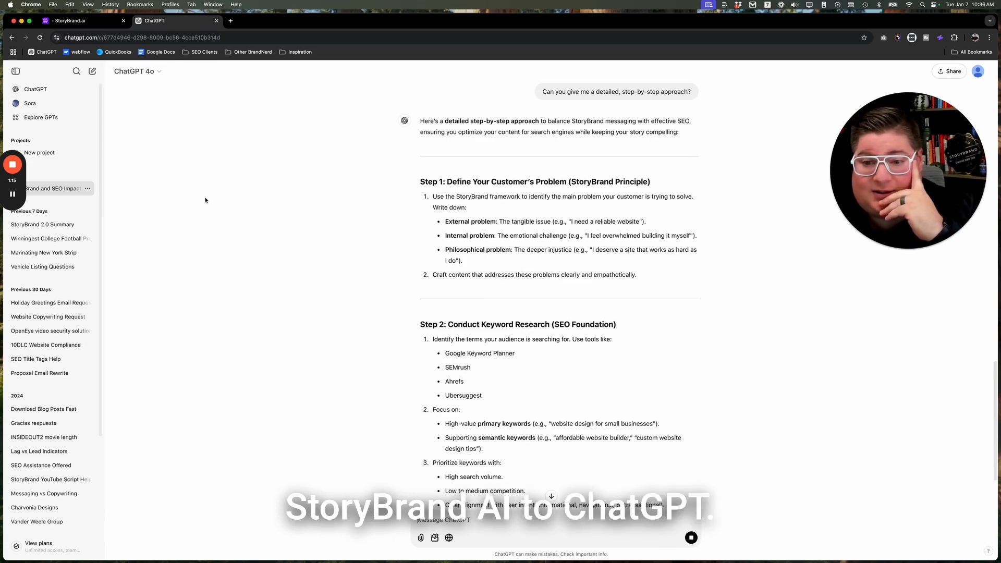
scroll(205, 200, "down", 15)
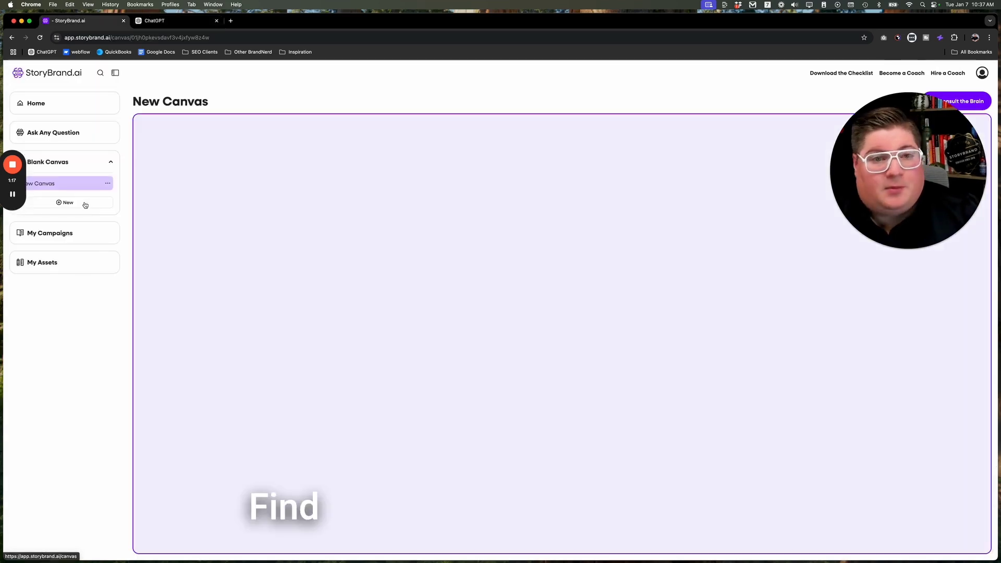
Start editing the new blank canvas in StoryBrand.ai and open the StoryBrand Brain chat beside it.
left_click(455, 184)
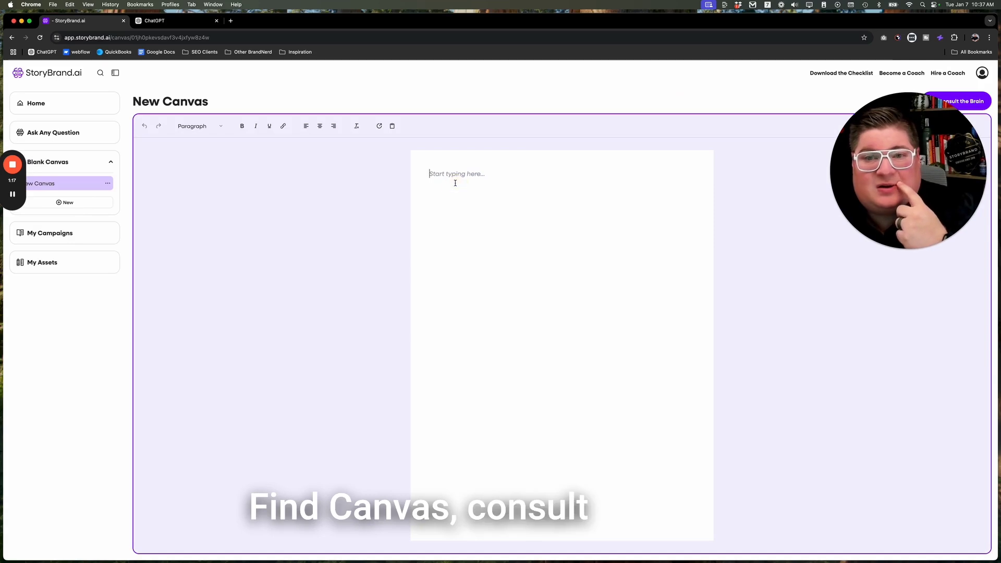
left_click_drag(910, 98, 846, 112)
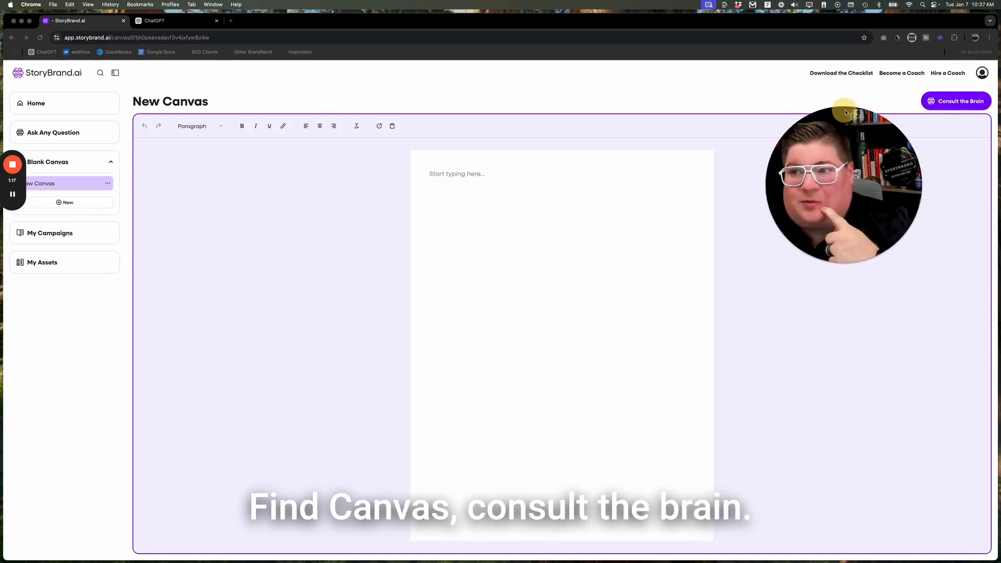
left_click(950, 104)
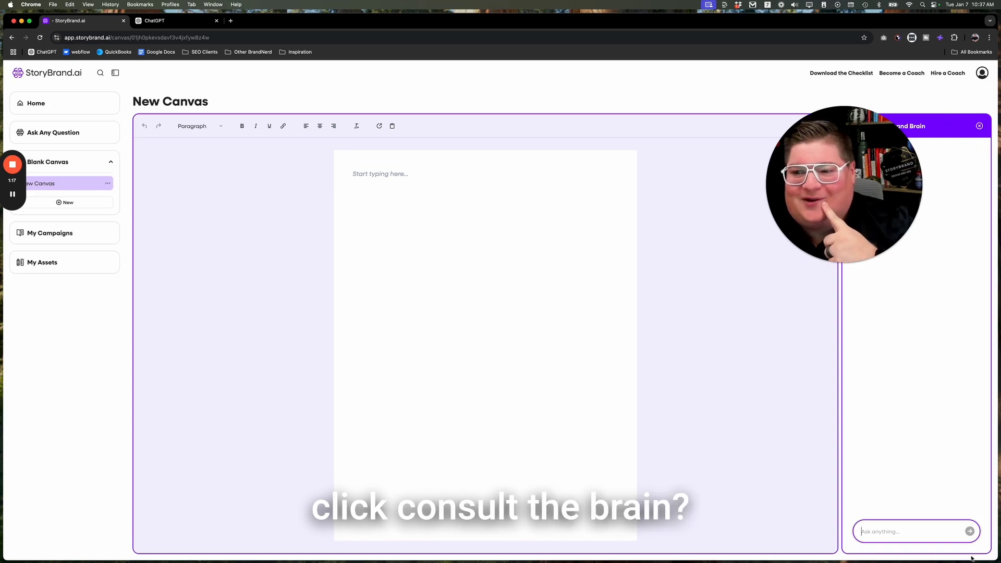
Paste the OpenEye sales email into the blank canvas, select its benefits paragraph and ask the StoryBrand Brain "Can you expand on this?".
left_click(978, 127)
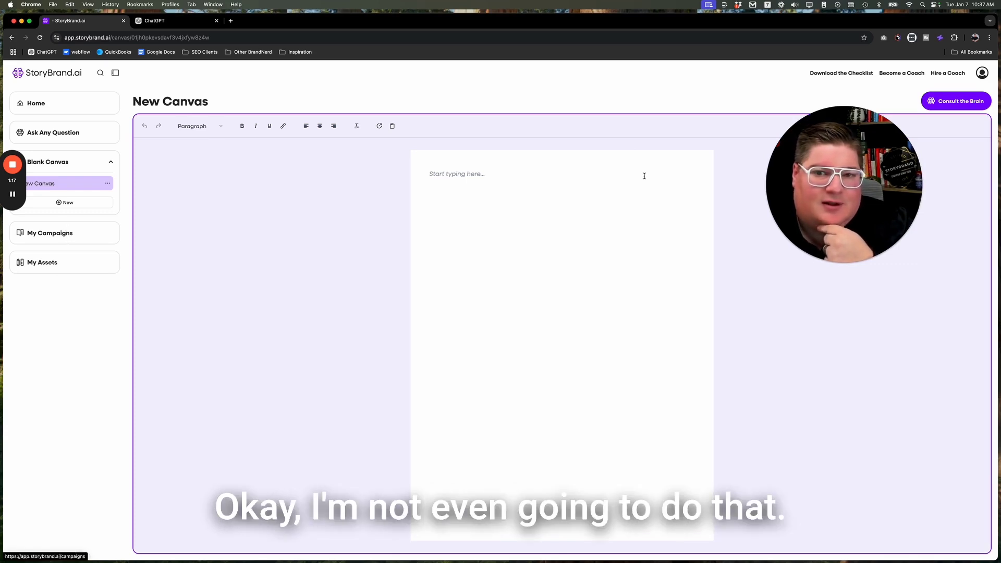
left_click(493, 175)
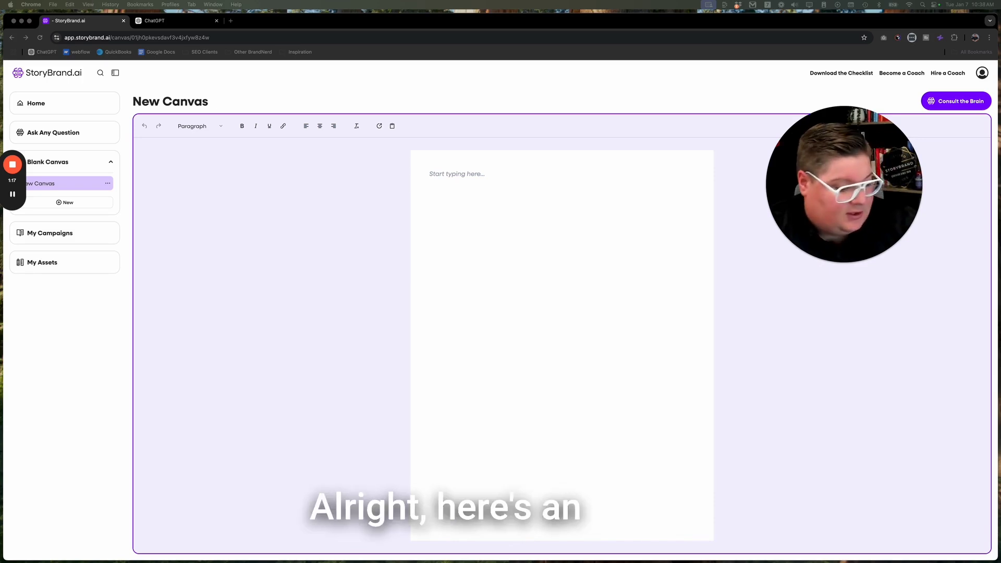
left_click(482, 339)
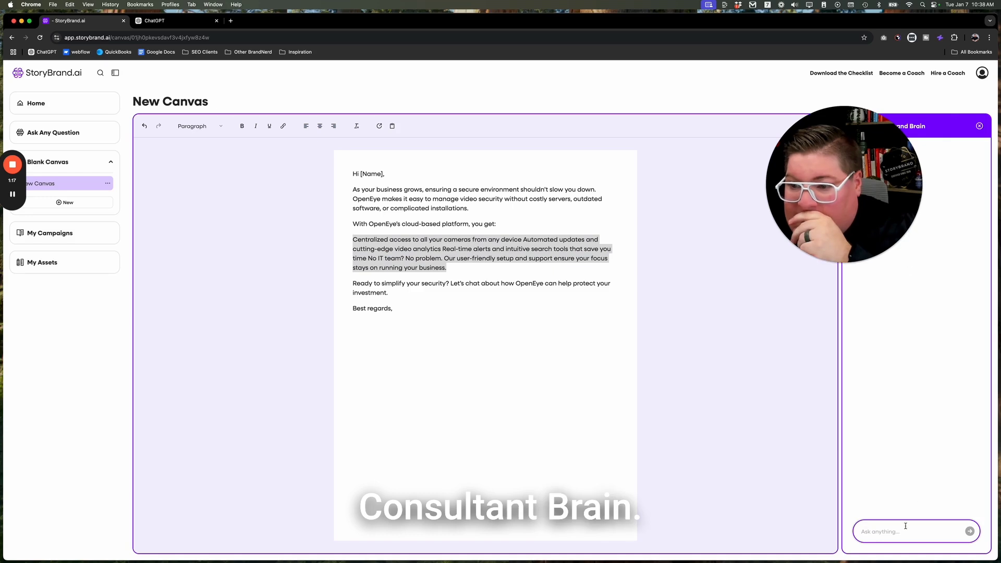
type("Can you e")
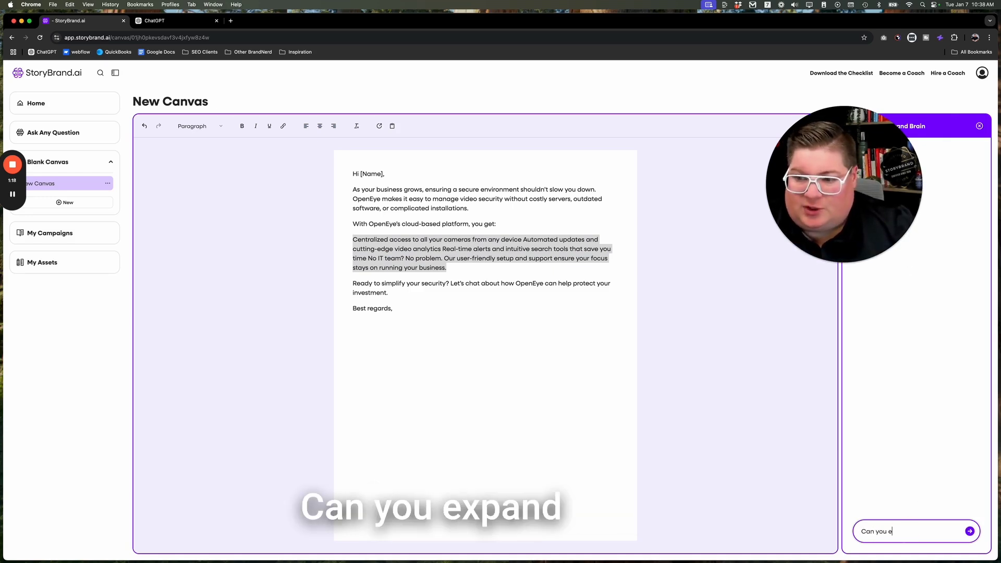
type("xpand on this?")
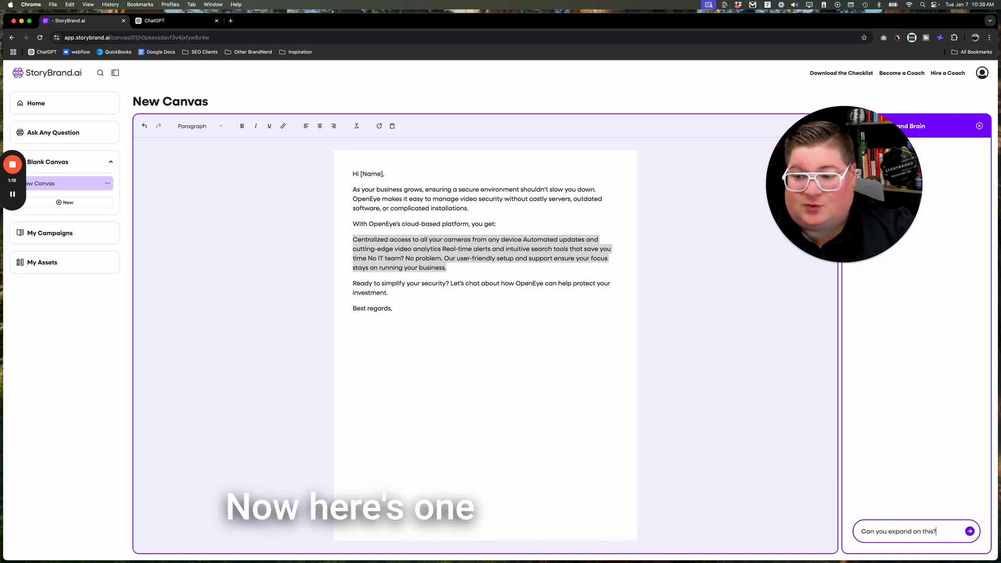
key("Return")
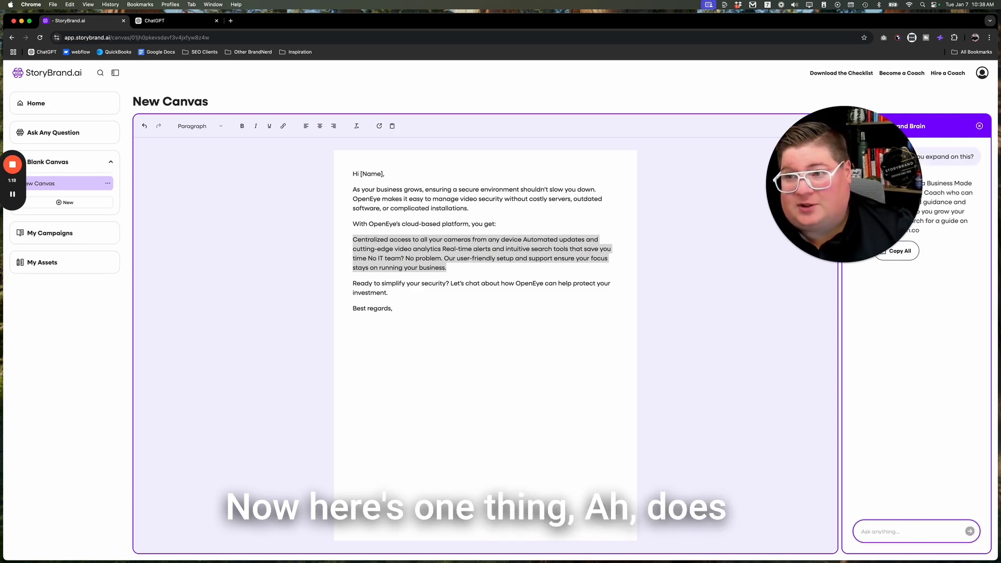
Visit the HireACoach.com site mentioned in the StoryBrand Brain's reply to check it out.
left_click(924, 231)
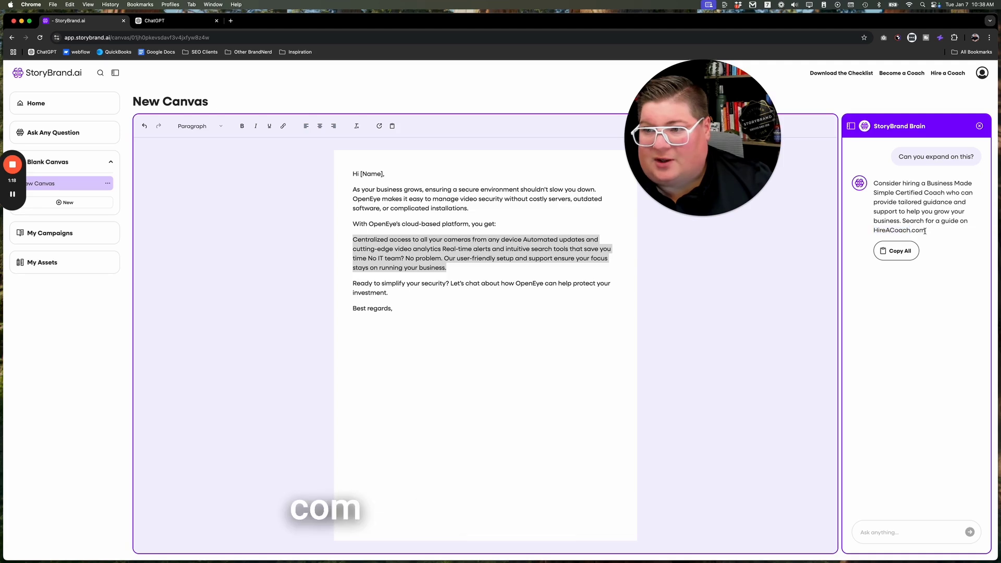
right_click(894, 230)
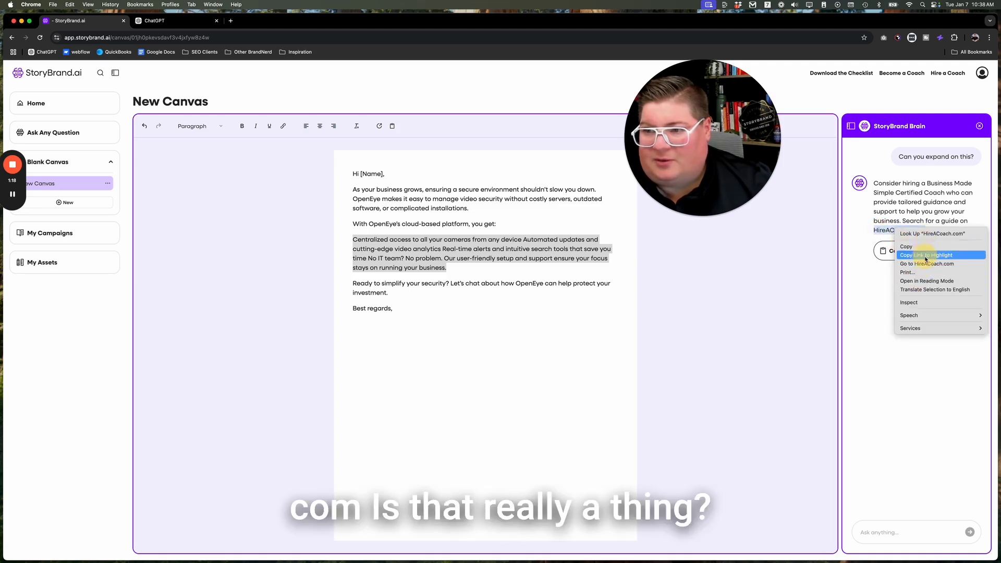
left_click(925, 263)
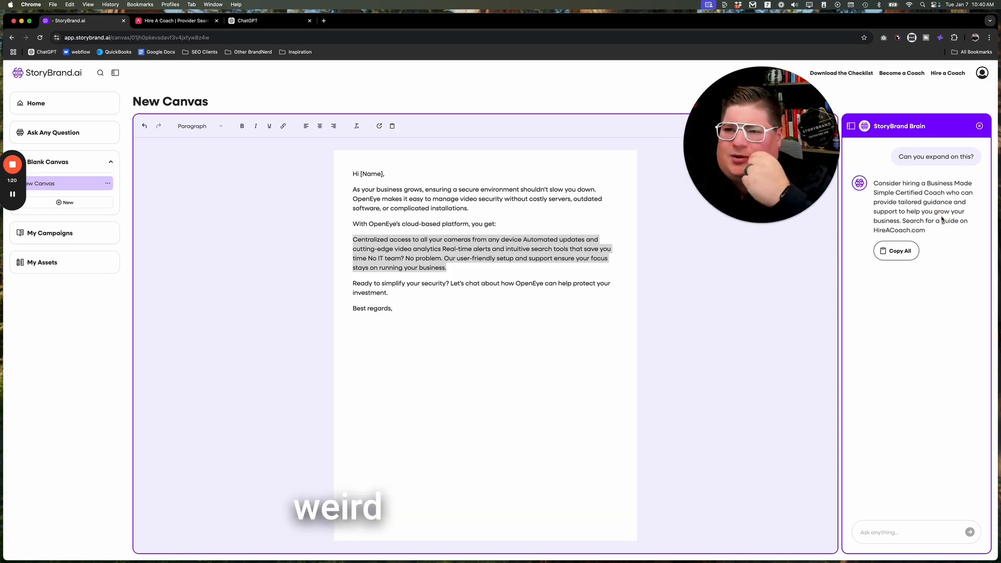
Ask the StoryBrand Brain "What do you think about this email? Any improvements?" with no canvas text selected.
left_click(742, 364)
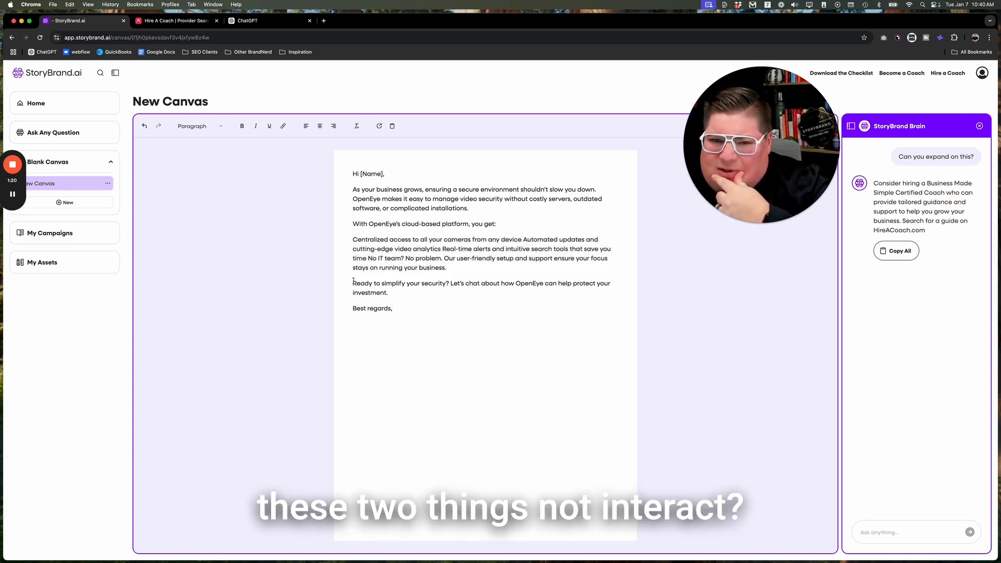
left_click(906, 532)
type("What do")
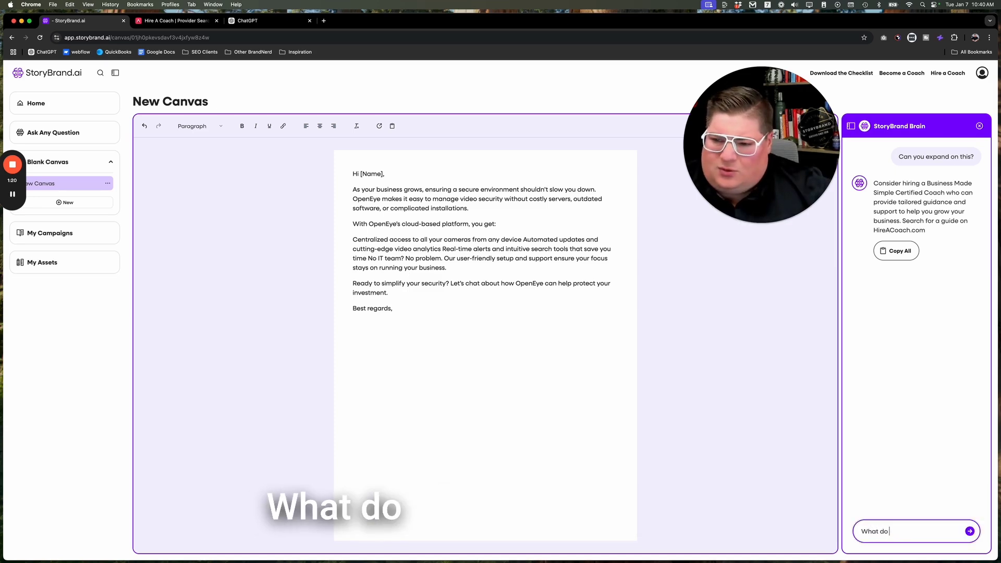
type(" you think about htis")
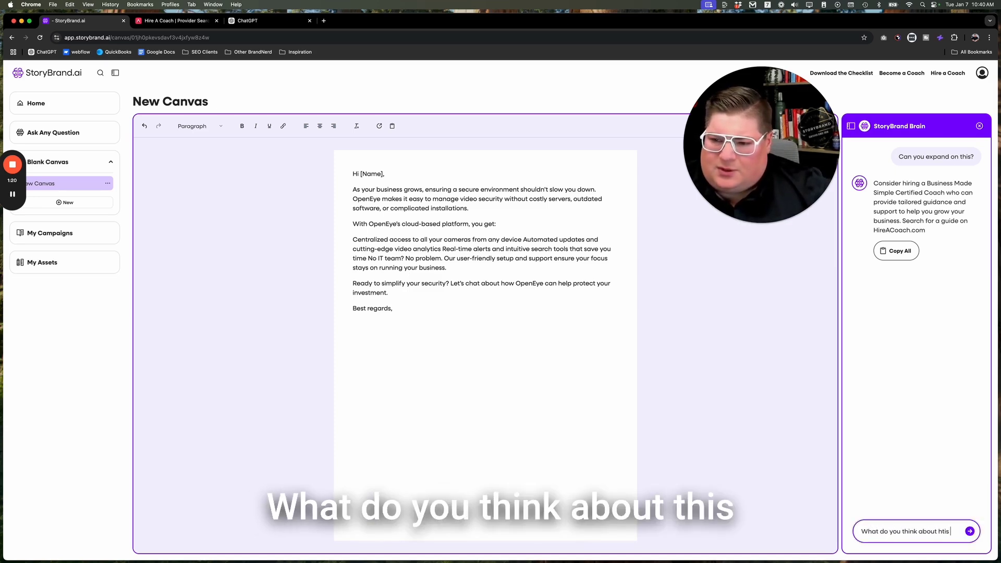
key("BackSpace")
key("BackSpace")
key("BackSpace")
key("BackSpace")
type("this email?")
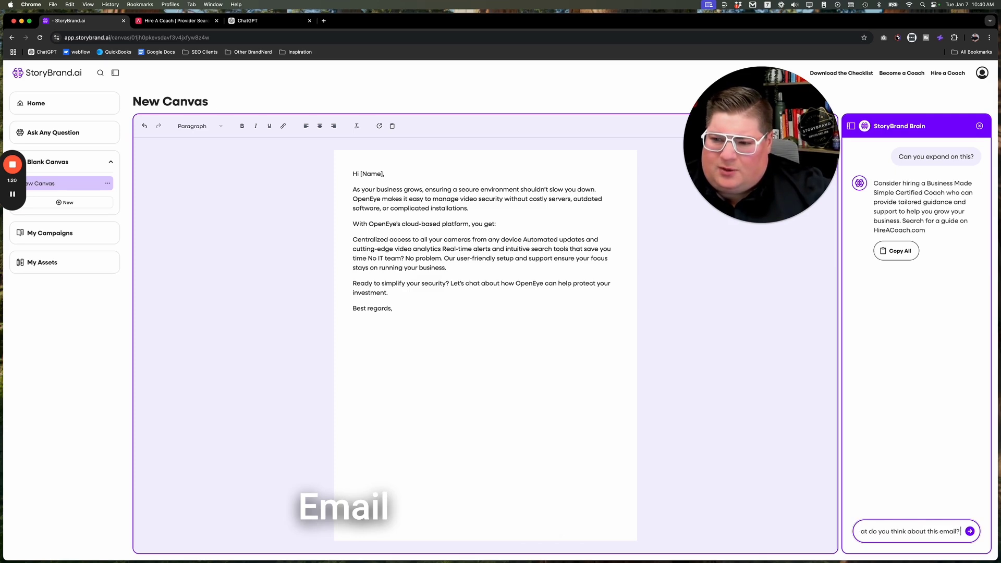
type(" Any impro")
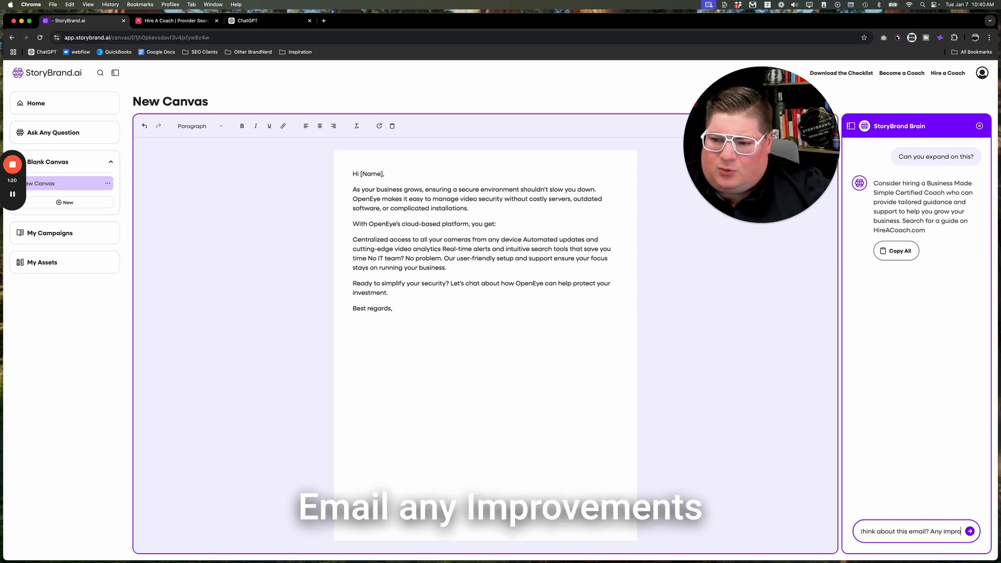
type("vements?")
key("Return")
Ask the StoryBrand Brain "Can you write that for me?" and read through its revised email beside the original.
type("Ca")
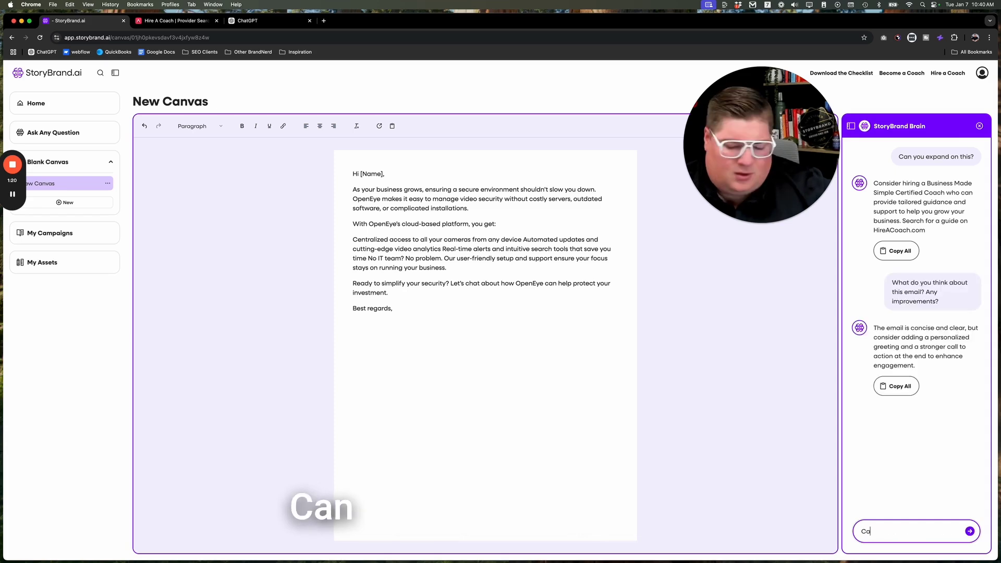
type("n you write tha")
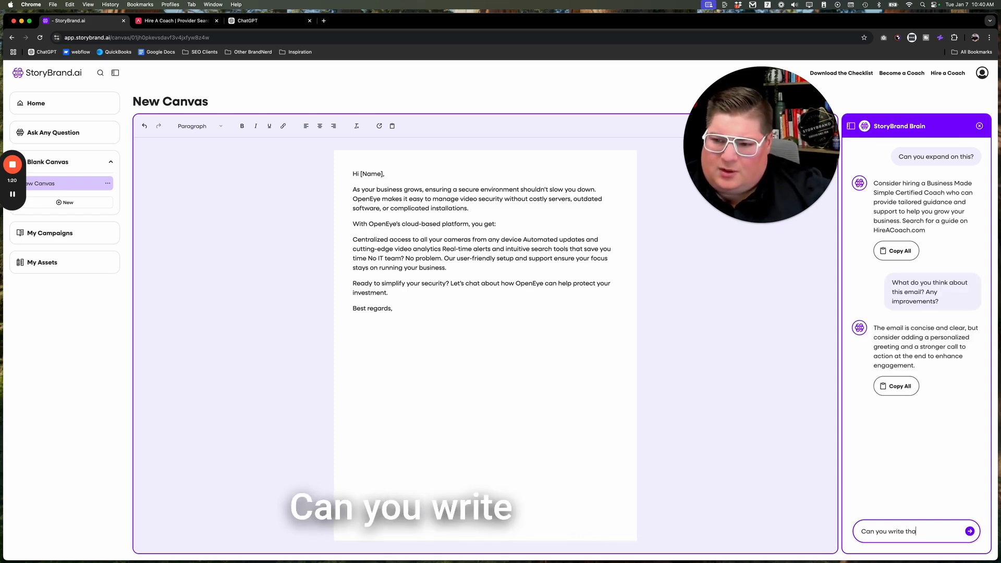
type("t for me?")
key("Return")
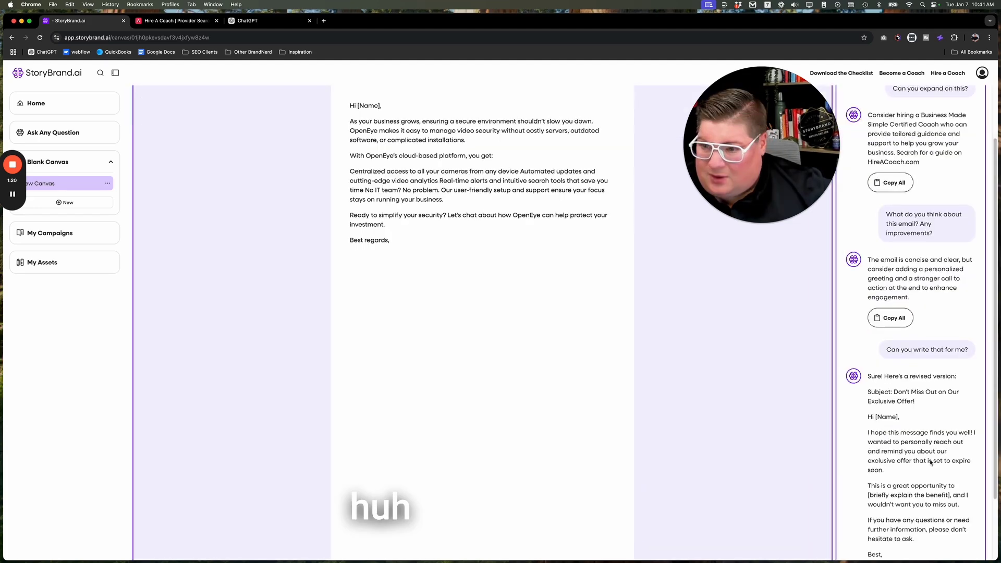
scroll(928, 459, "down", 3)
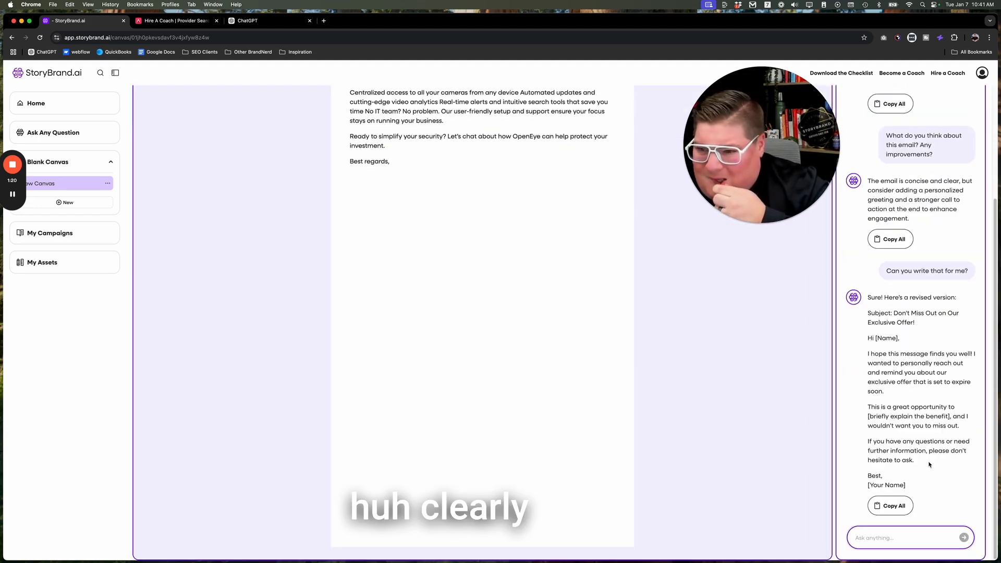
scroll(929, 464, "up", 5)
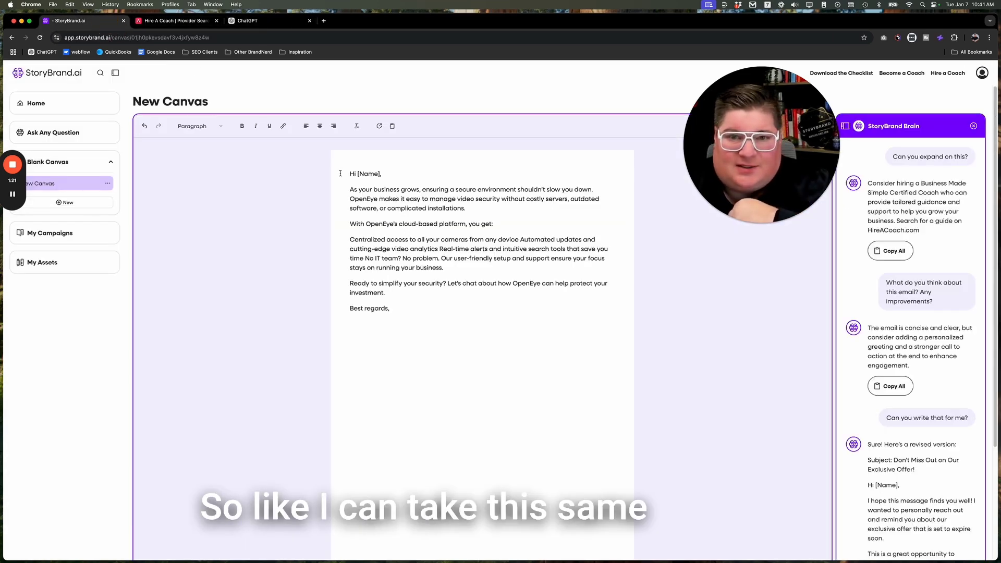
Copy the whole OpenEye email into ChatGPT's Email Draft canvas and remove the blank lines between its paragraphs.
left_click_drag(341, 172, 436, 313)
left_click(256, 23)
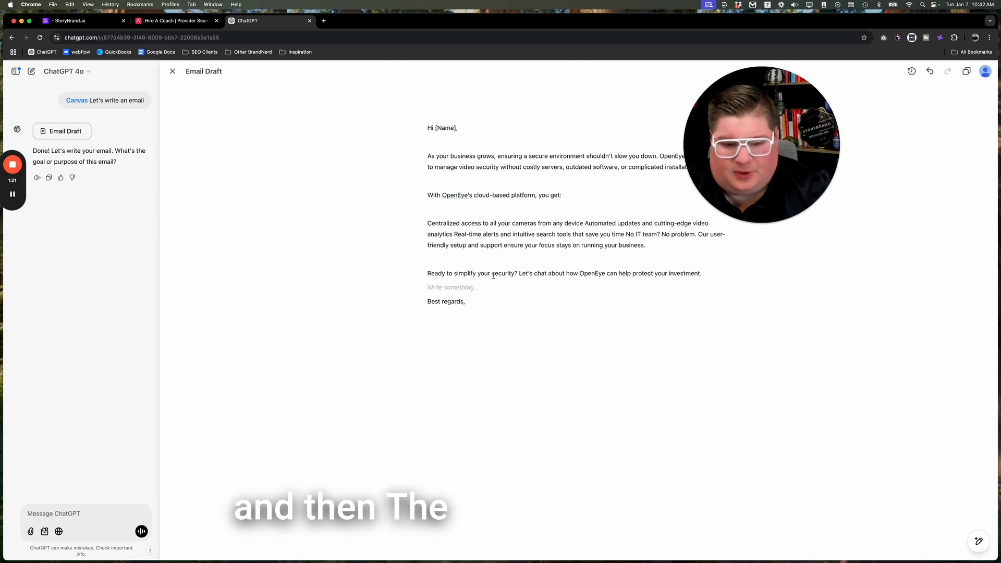
key("BackSpace")
key("BackSpace")
left_click(439, 181)
key("BackSpace")
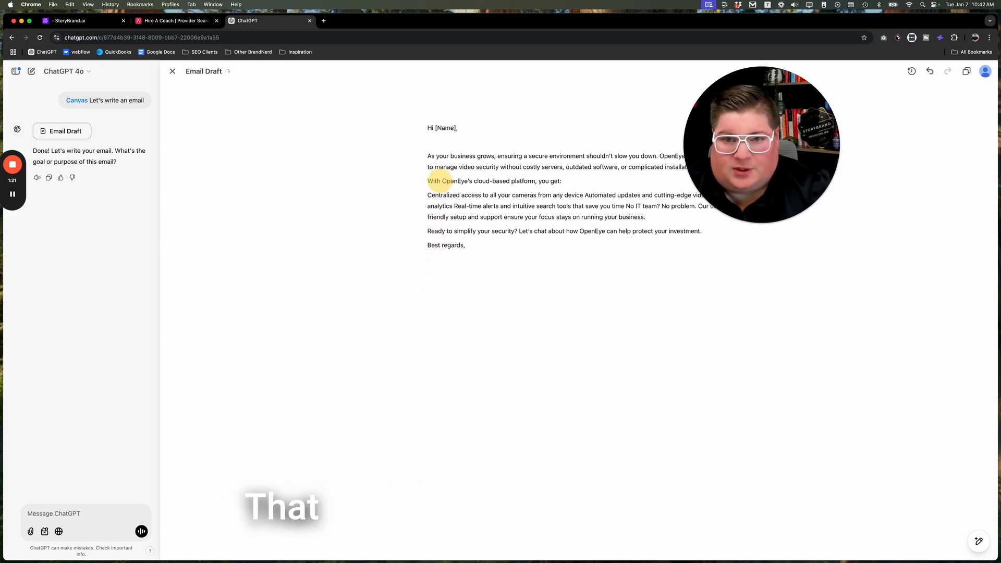
left_click(436, 143)
key("BackSpace")
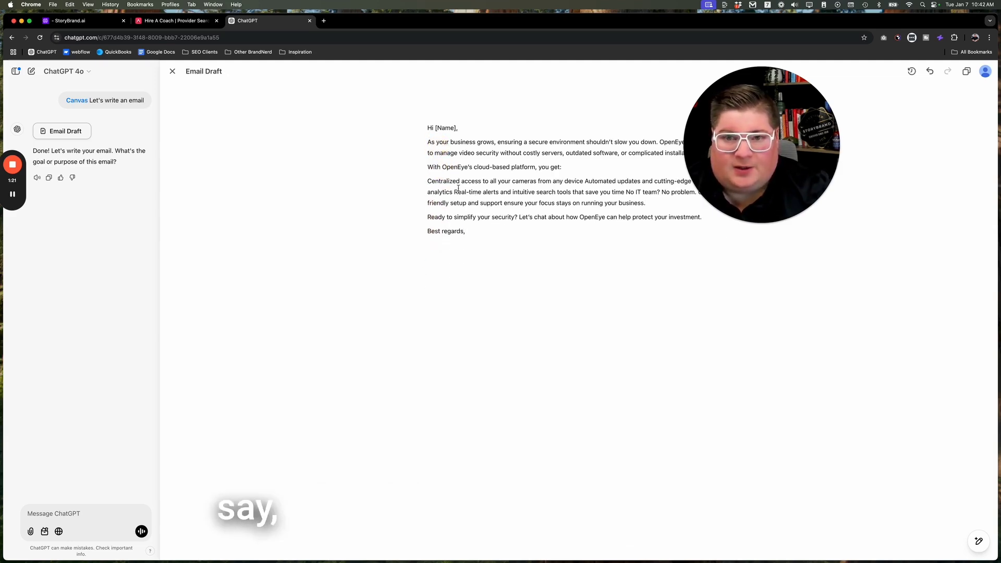
Close the Hire A Coach page and ask ChatGPT "can you expand on this?" about the draft's benefits paragraph.
key("super+1")
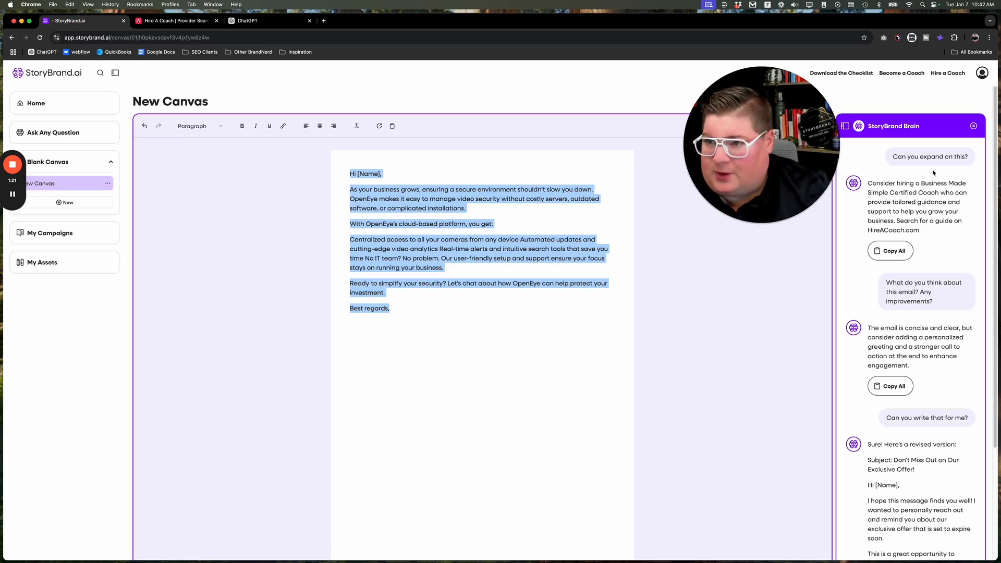
left_click(158, 22)
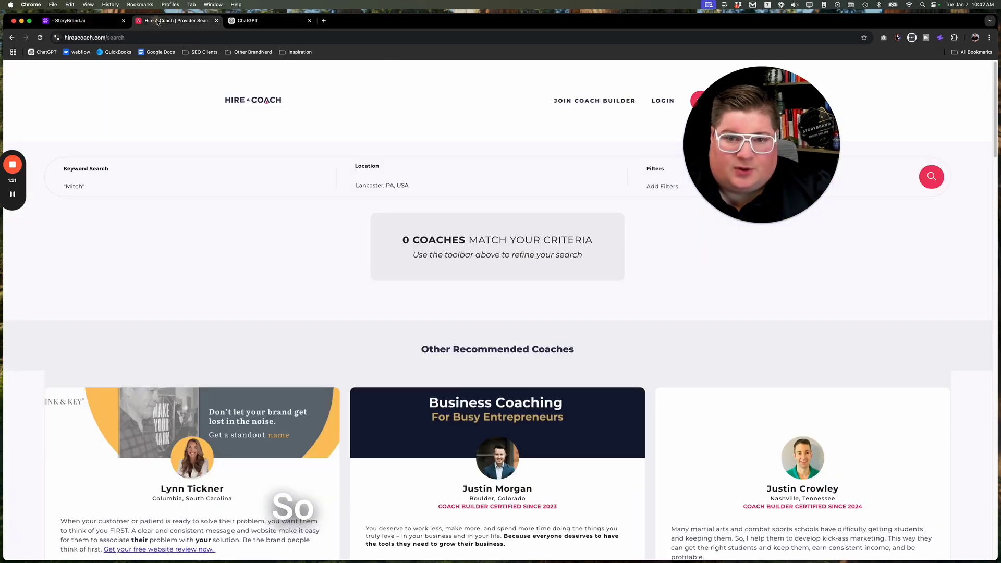
left_click(217, 22)
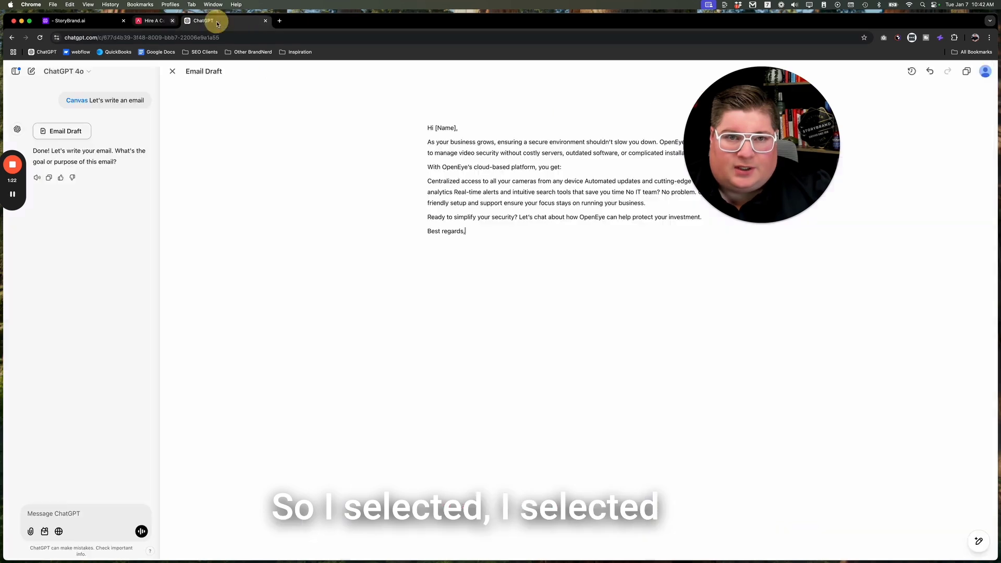
triple_click(479, 197)
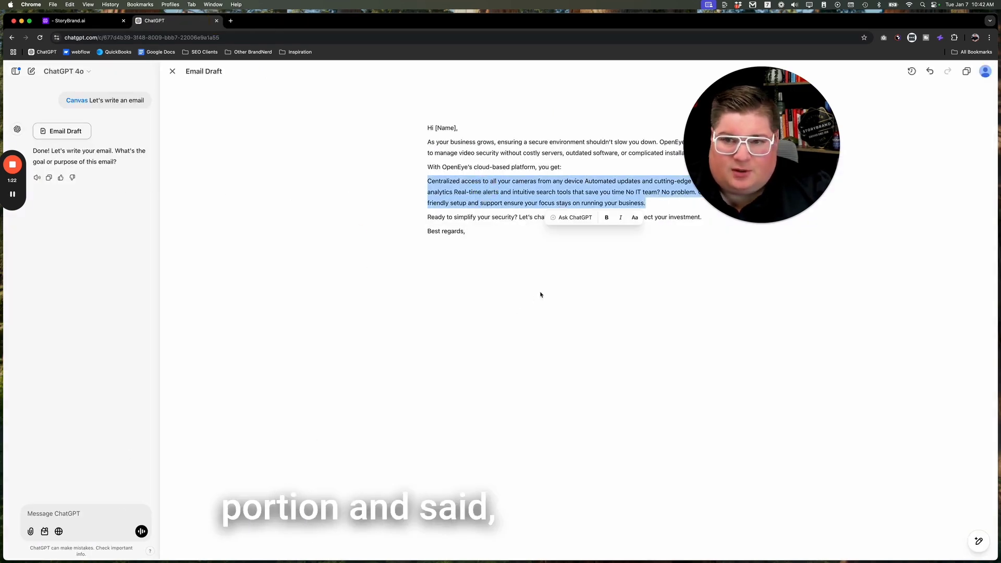
left_click(572, 217)
type("can you exampl")
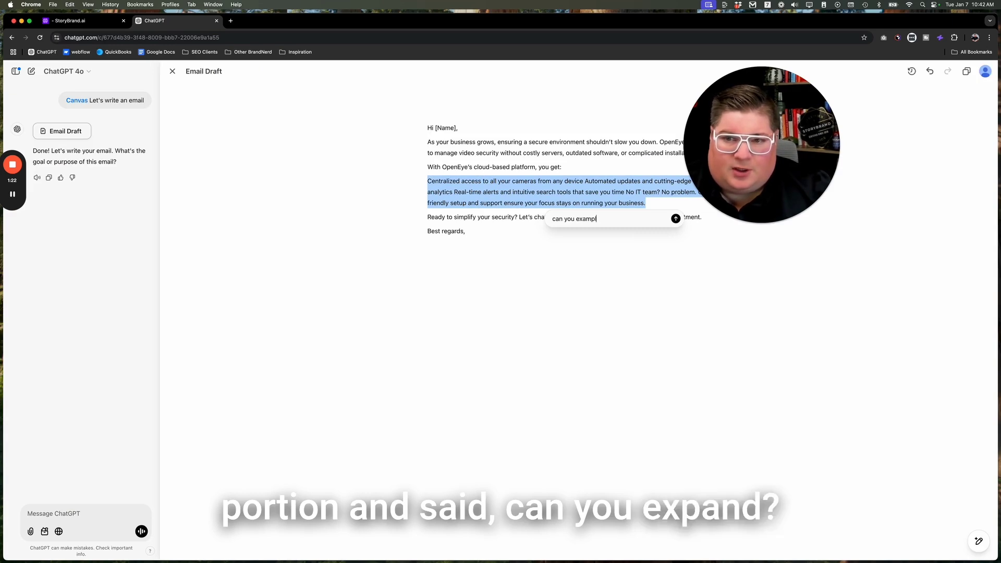
type("nd on this?")
key("Return")
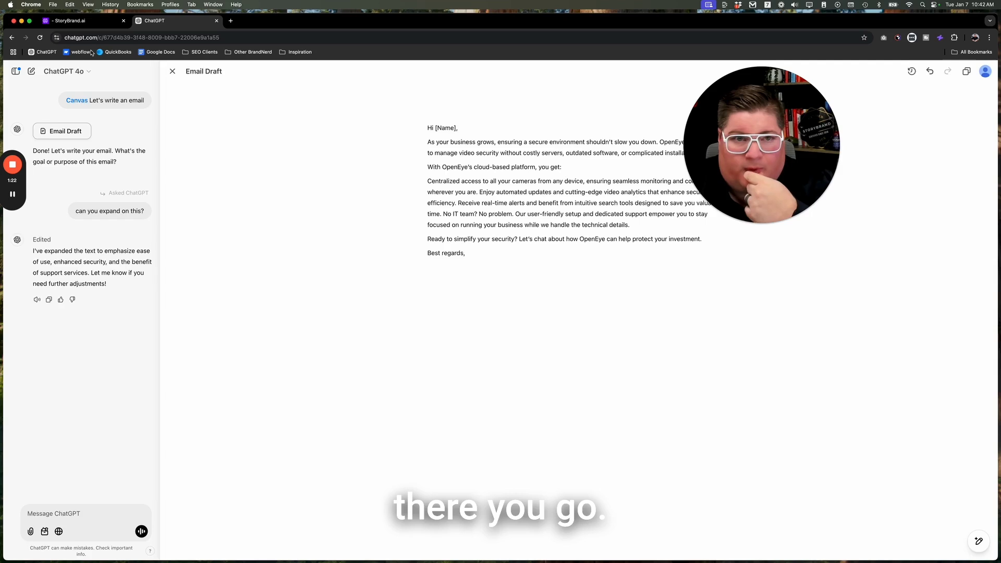
Reuse the StoryBrand Brain question in ChatGPT: "What do you think about this email? Any improvements?".
left_click(68, 21)
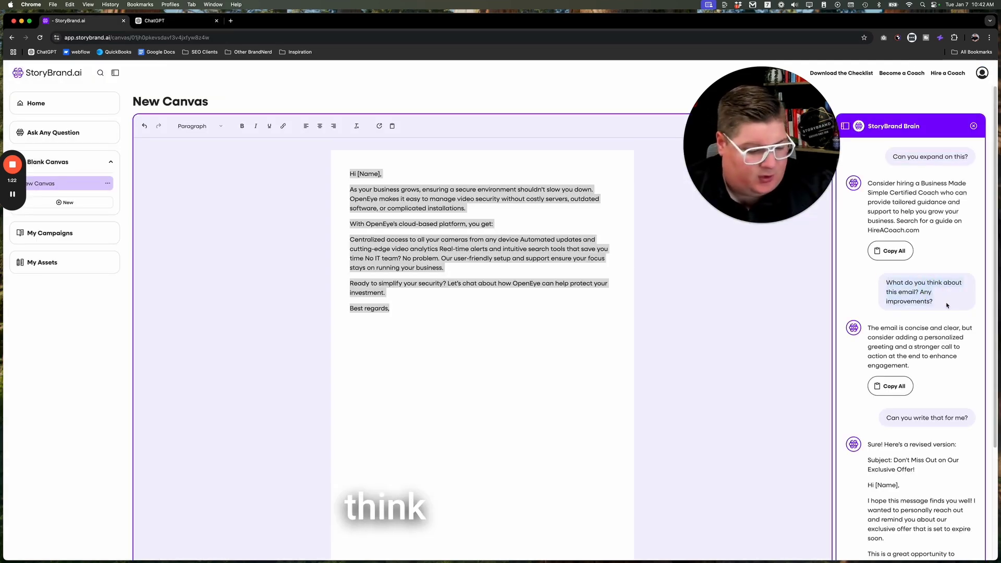
left_click(185, 23)
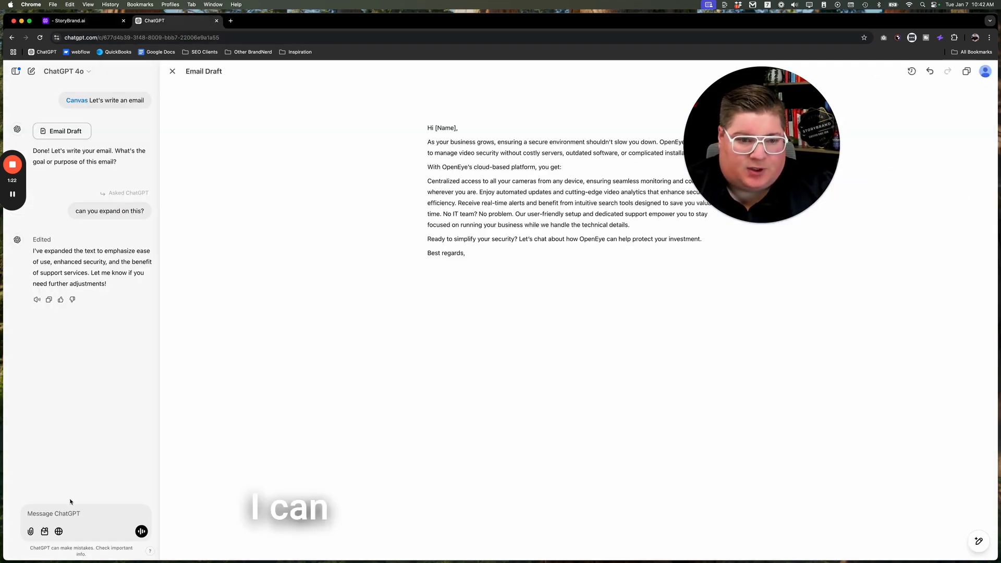
type("What do you think about this email? Any improvements?")
key("Return")
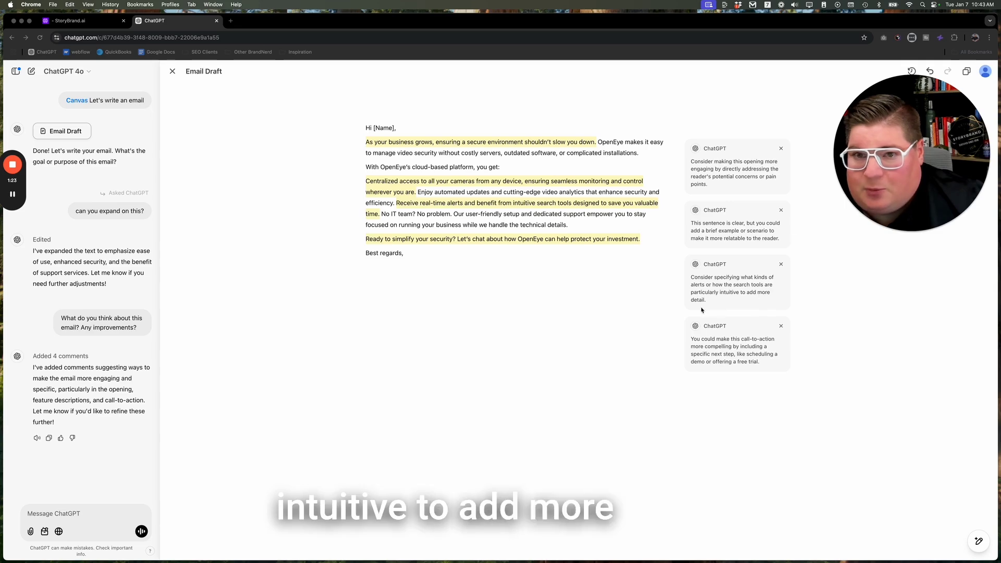
Ask ChatGPT "Can you write that for me?" so it revises the email draft from its comments.
left_click(167, 19)
left_click(86, 514)
type("Can you write that for me?")
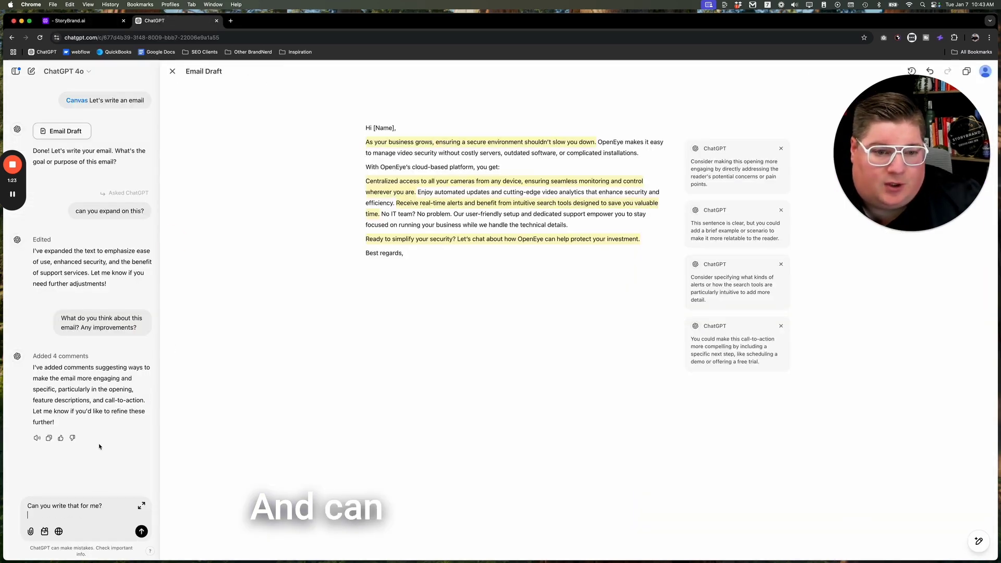
key("BackSpace")
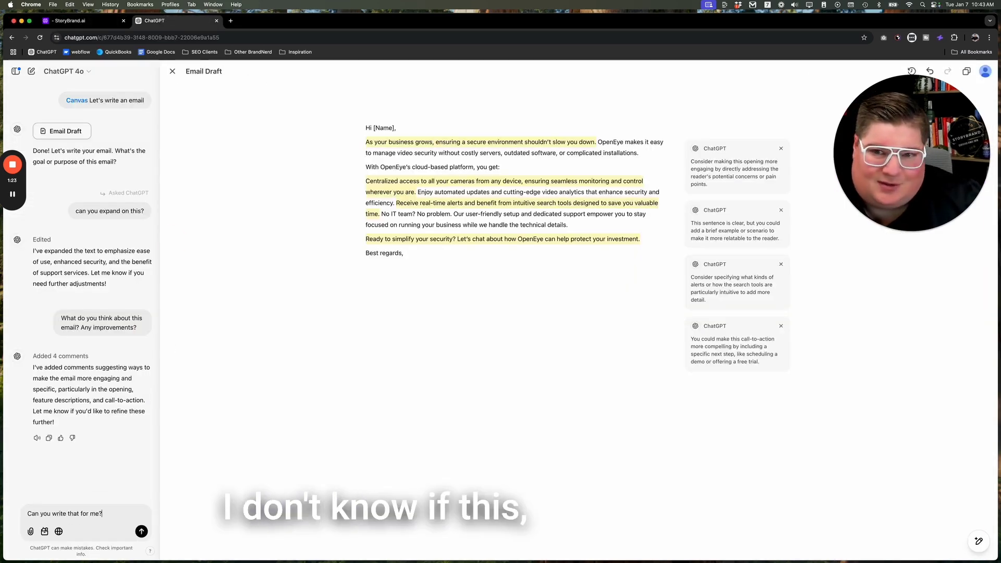
key("Return")
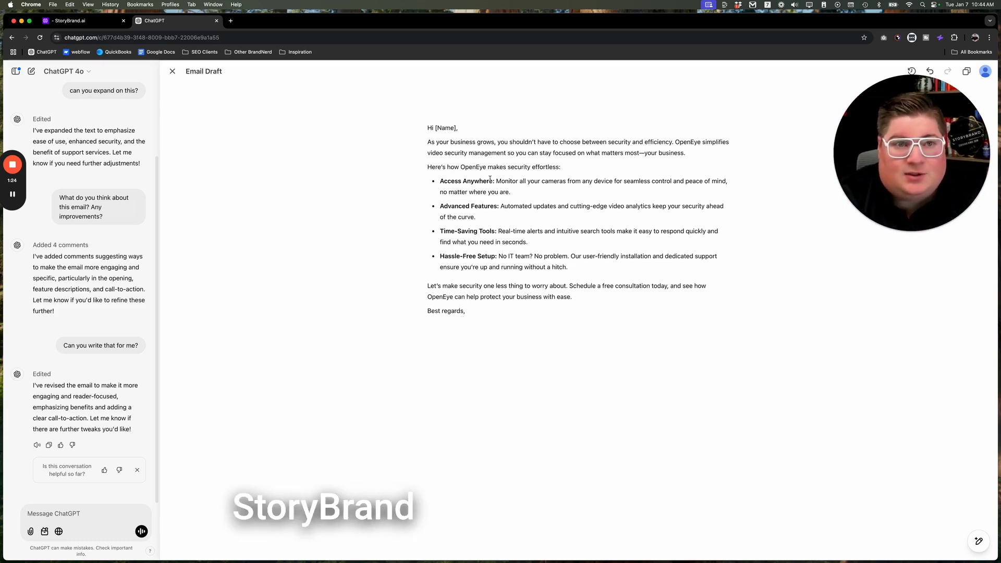
Switch back to StoryBrand.ai, open the BrandNerd campaign and start generating its Brand or Product Story.
left_click(71, 20)
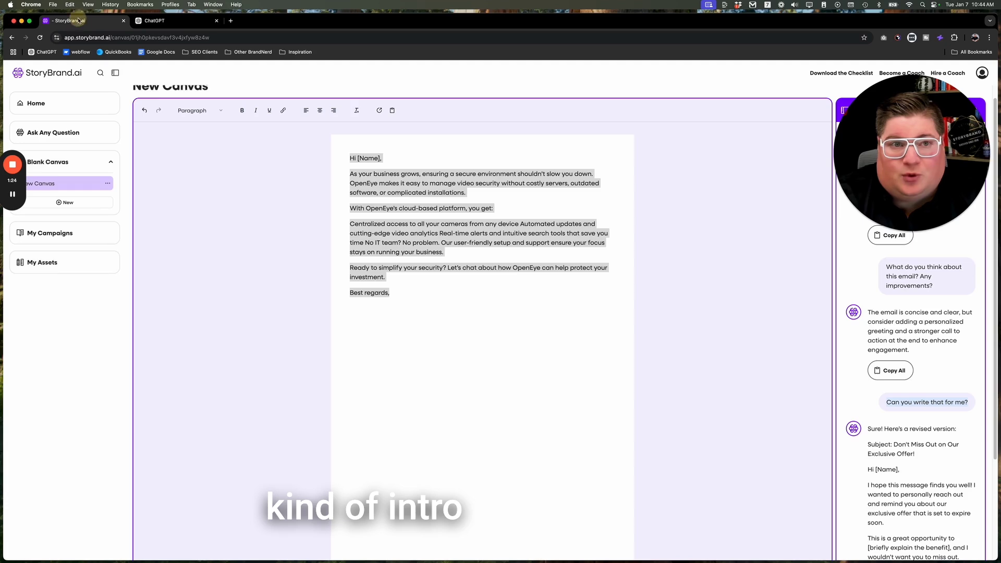
scroll(271, 162, "up", 1)
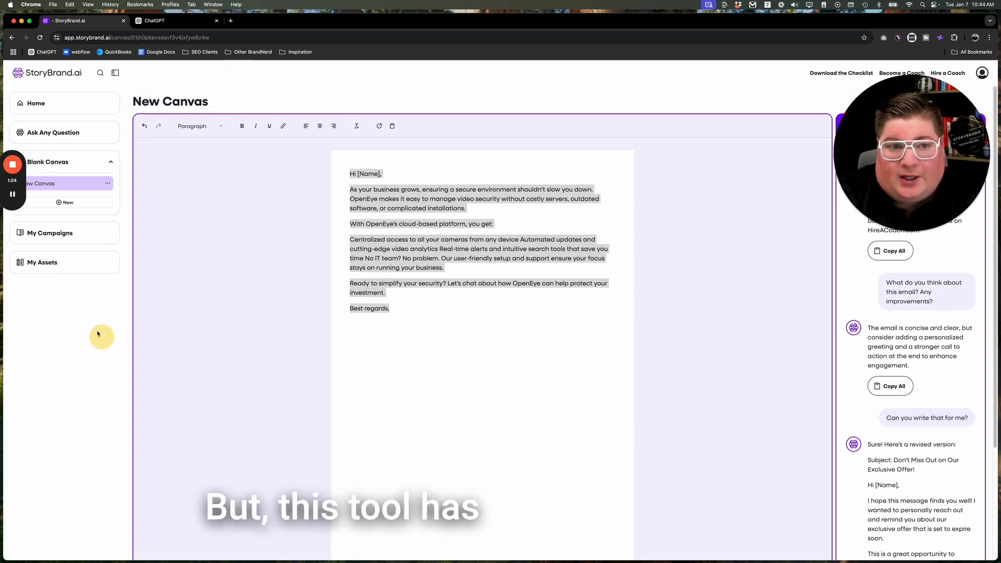
left_click(65, 231)
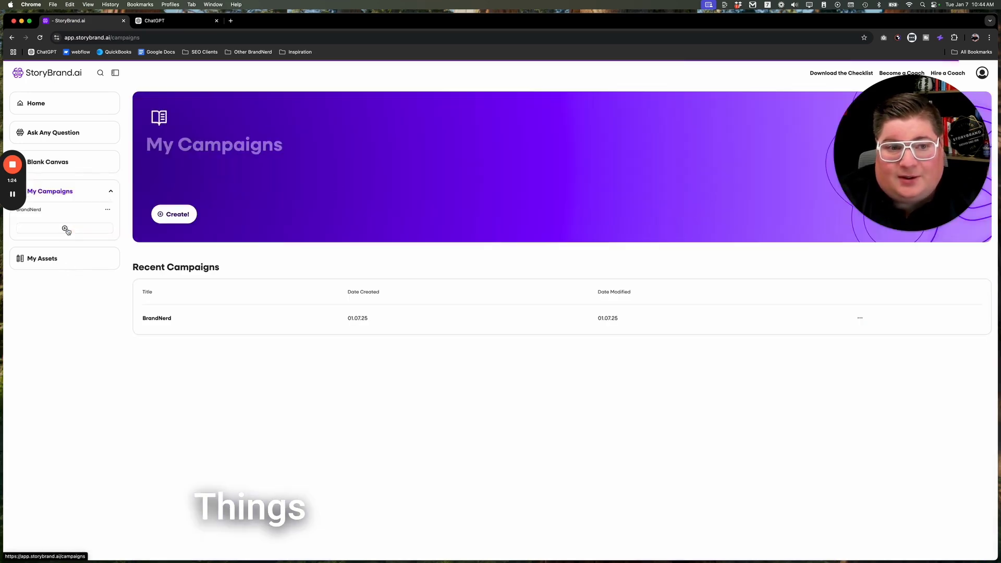
left_click(65, 133)
left_click(57, 247)
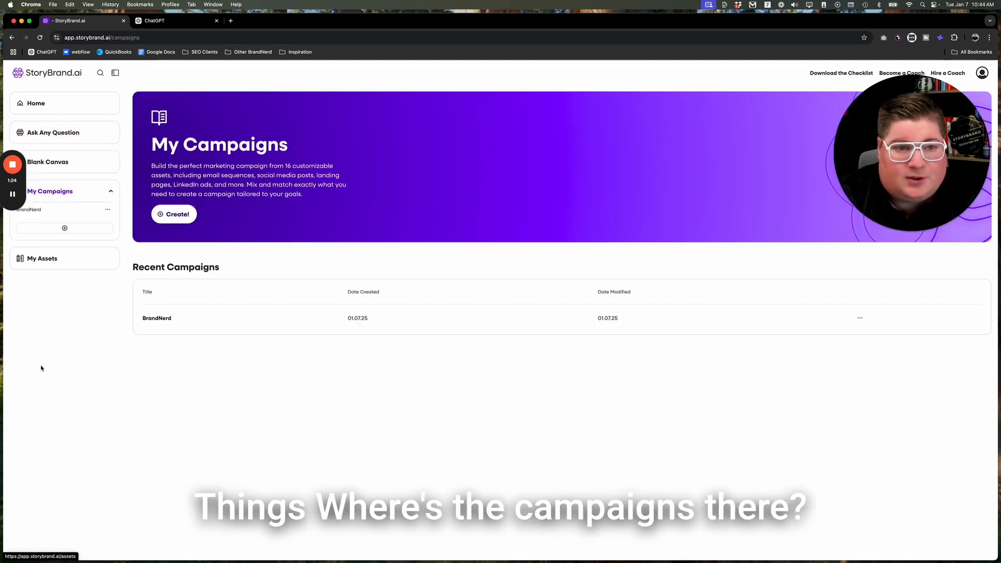
left_click(56, 210)
left_click(532, 201)
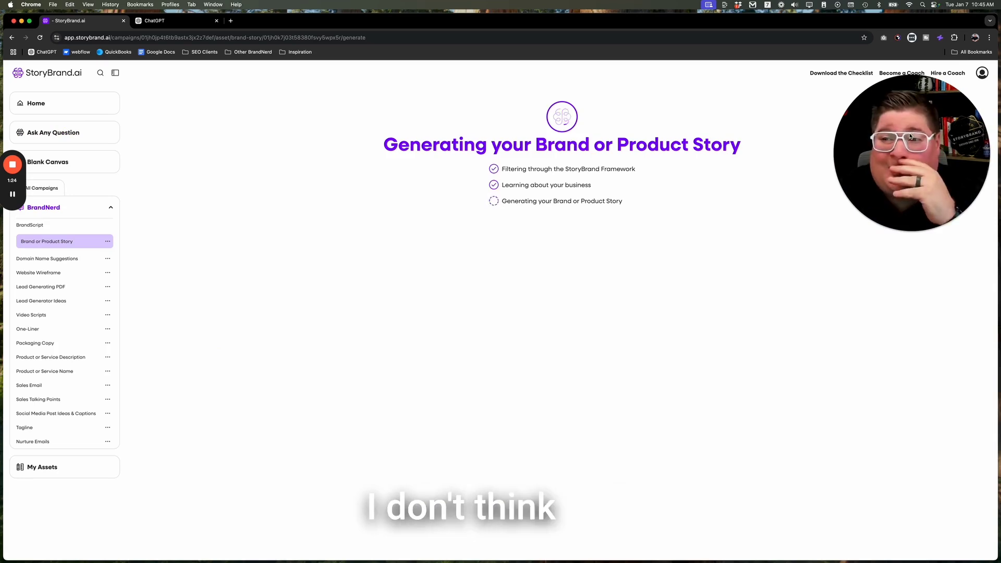
mouse_move(12, 206)
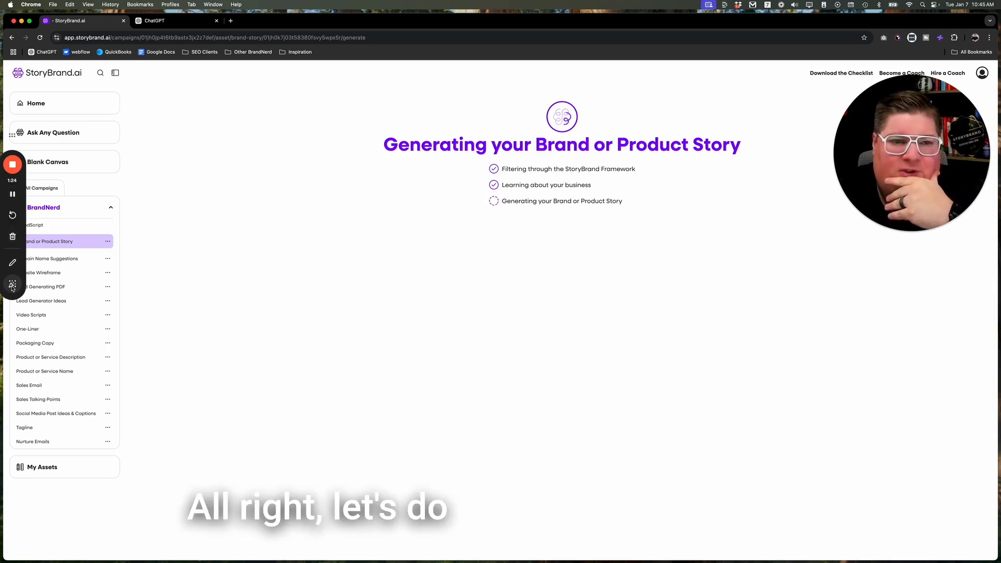